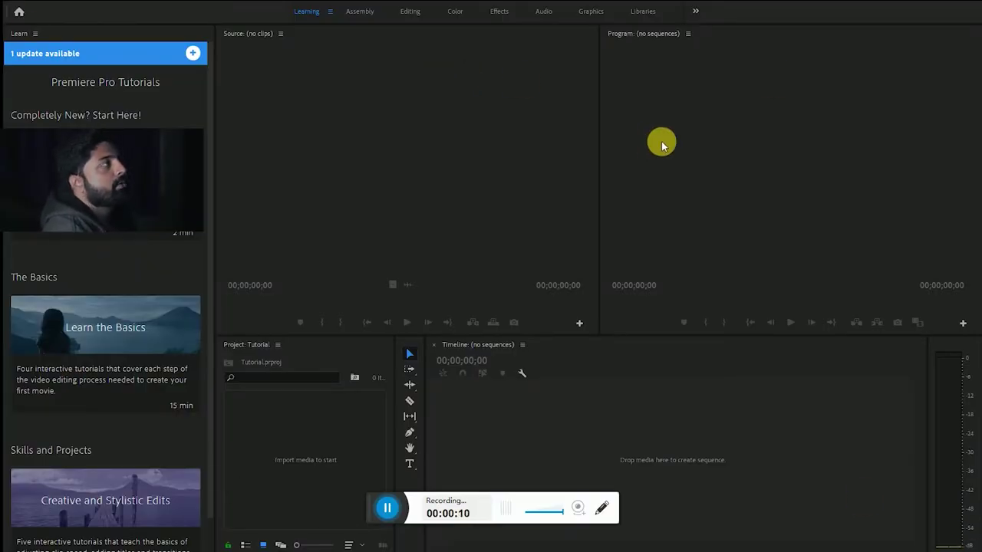
Step: Make initial selections in the Premiere Pro start-up windows
left_click(378, 138)
left_click(686, 149)
left_click(300, 448)
left_click(830, 432)
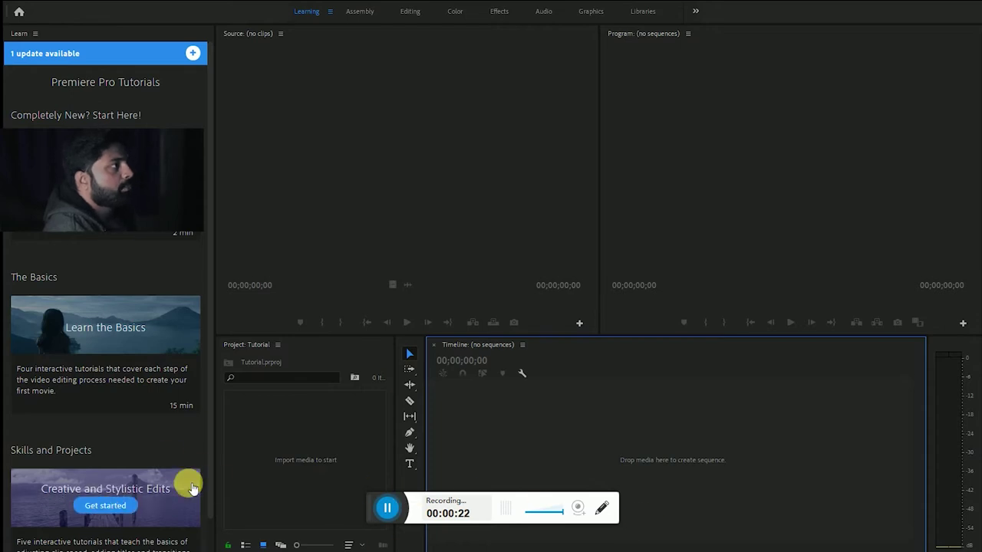
left_click(321, 466)
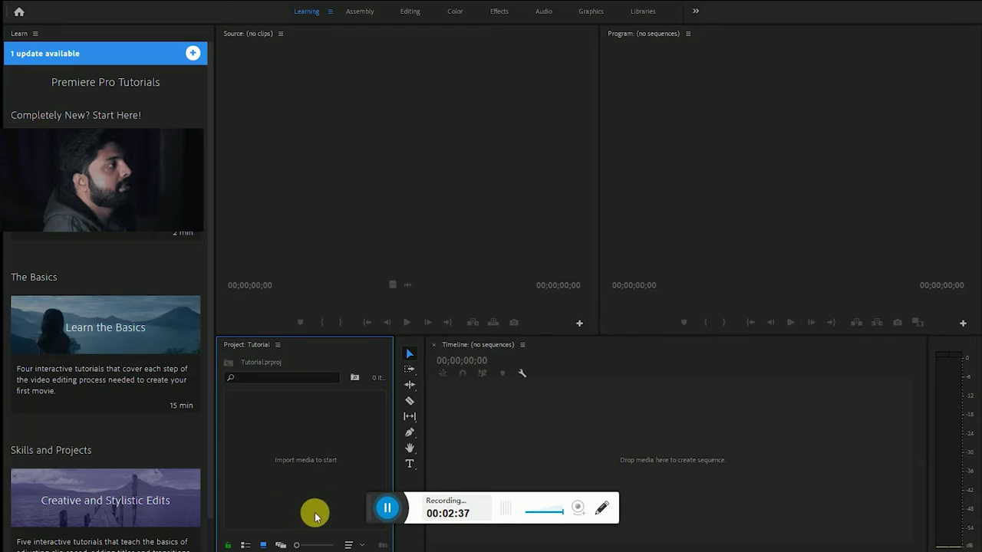
Step: Adjust options in the Premiere Pro workspace before importing footage
left_click(356, 174)
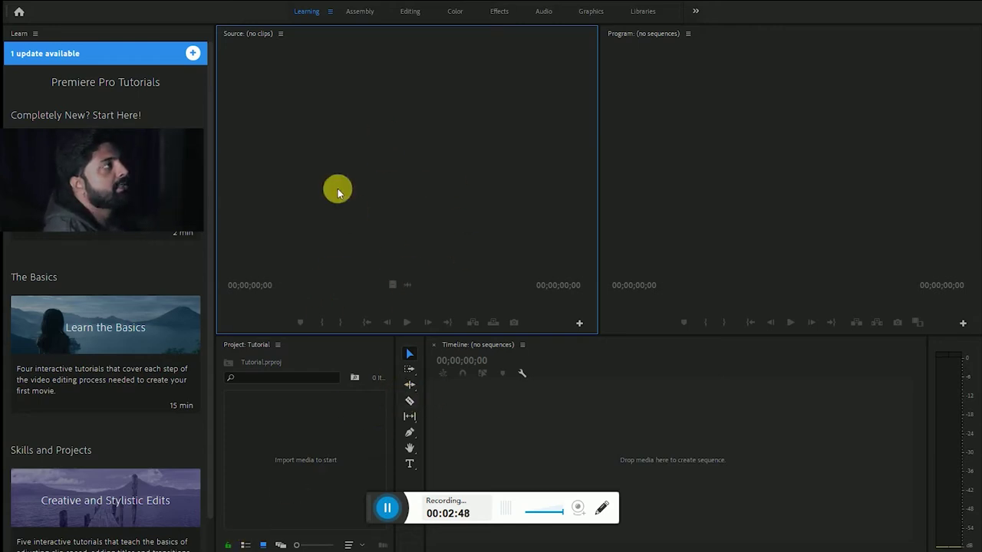
mouse_move(180, 312)
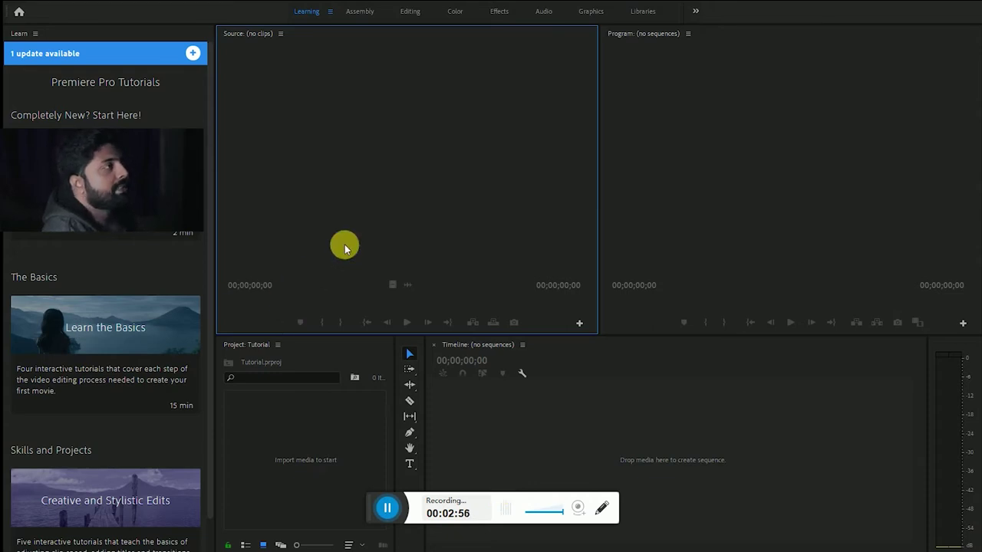
left_click(627, 457)
left_click(394, 244)
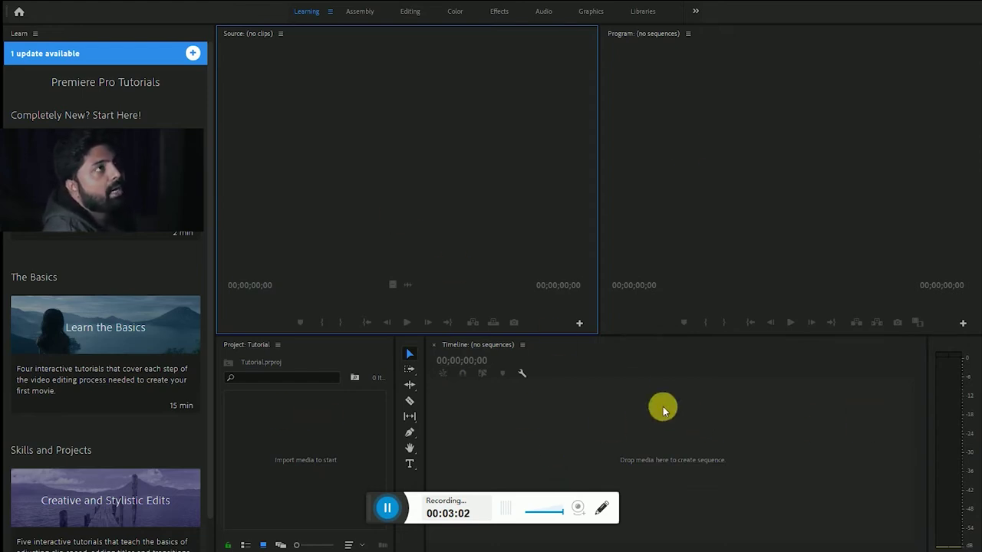
left_click(885, 90)
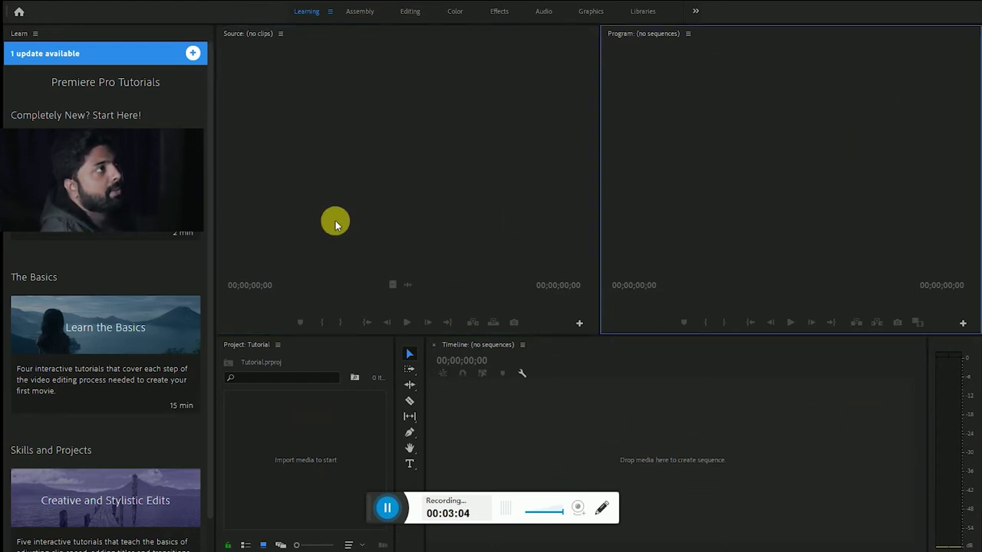
left_click(340, 170)
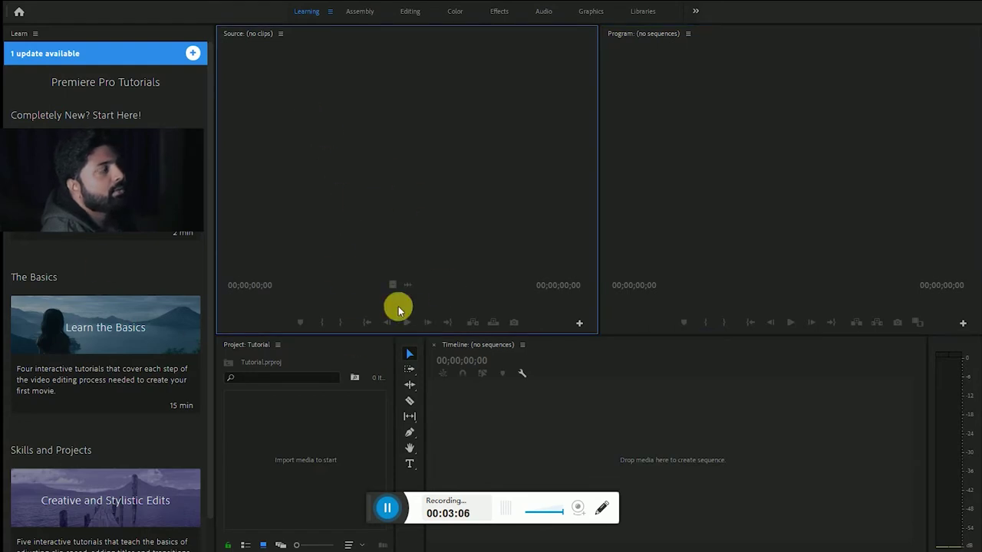
left_click(636, 454)
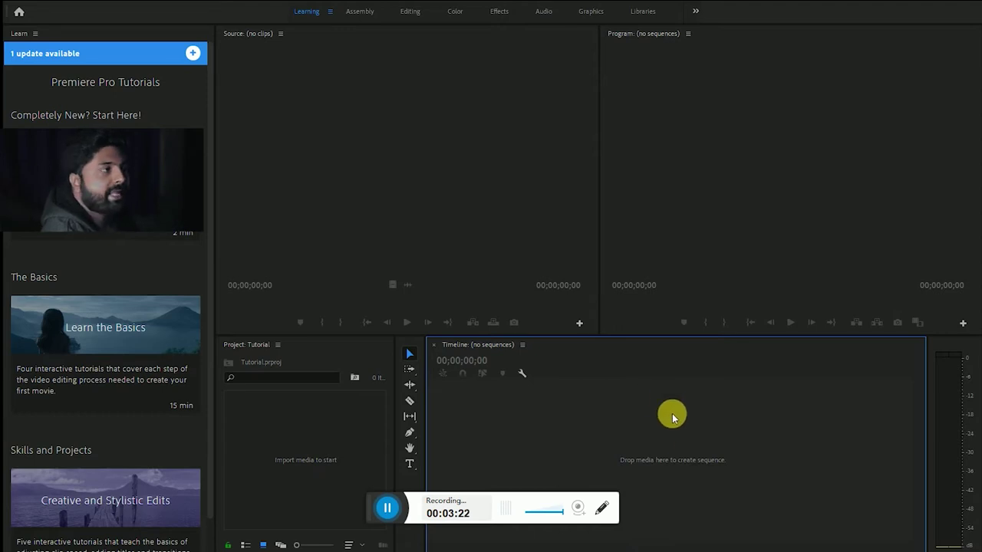
left_click(653, 129)
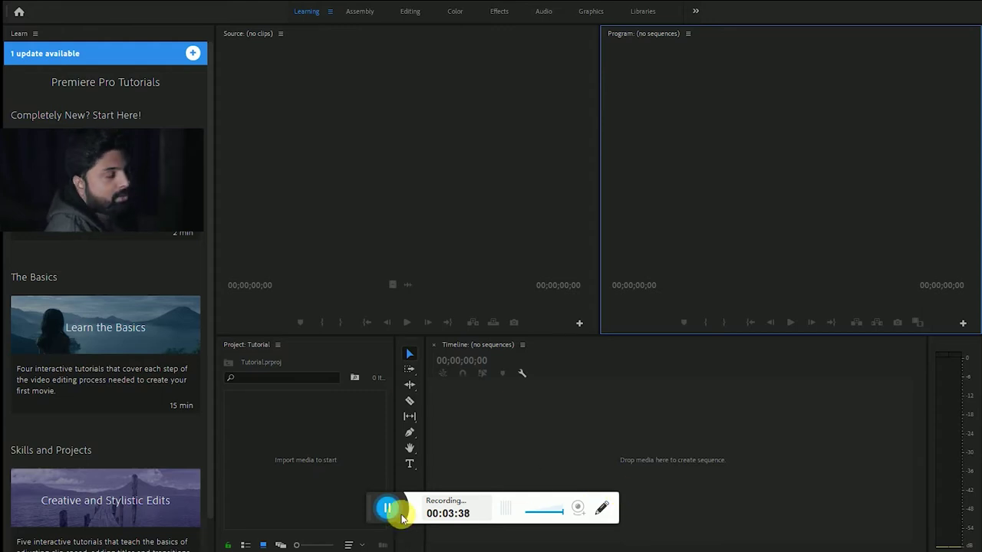
Step: Import clips C0013, C0014 and C0016–C0019, skipping C0015, and widen the Project panel
double_click(288, 463)
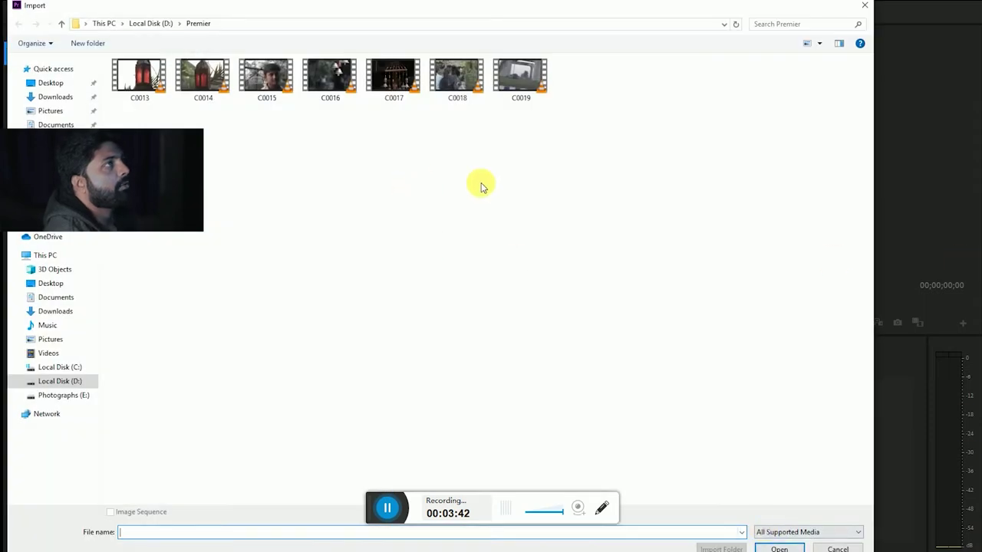
left_click_drag(614, 133, 144, 68)
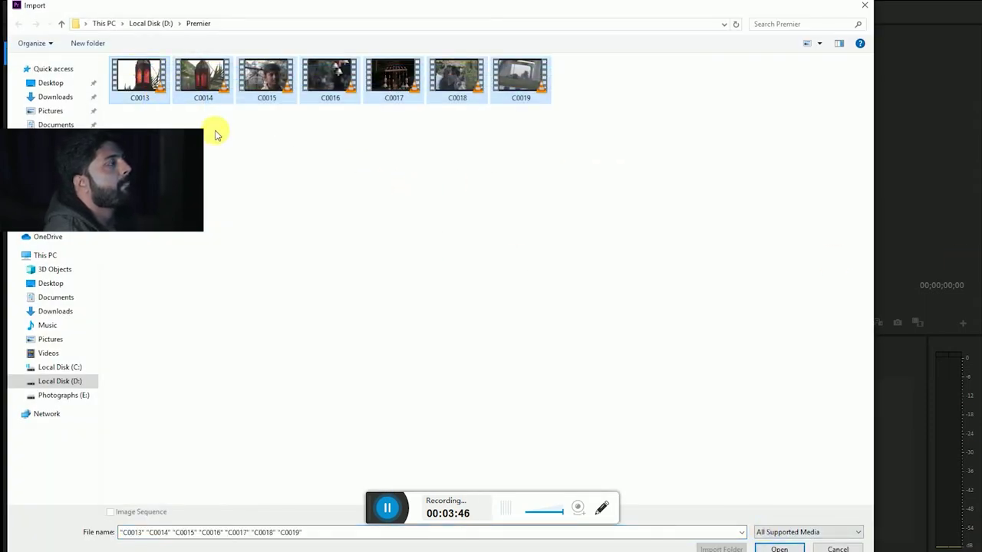
left_click(270, 96, "ctrl")
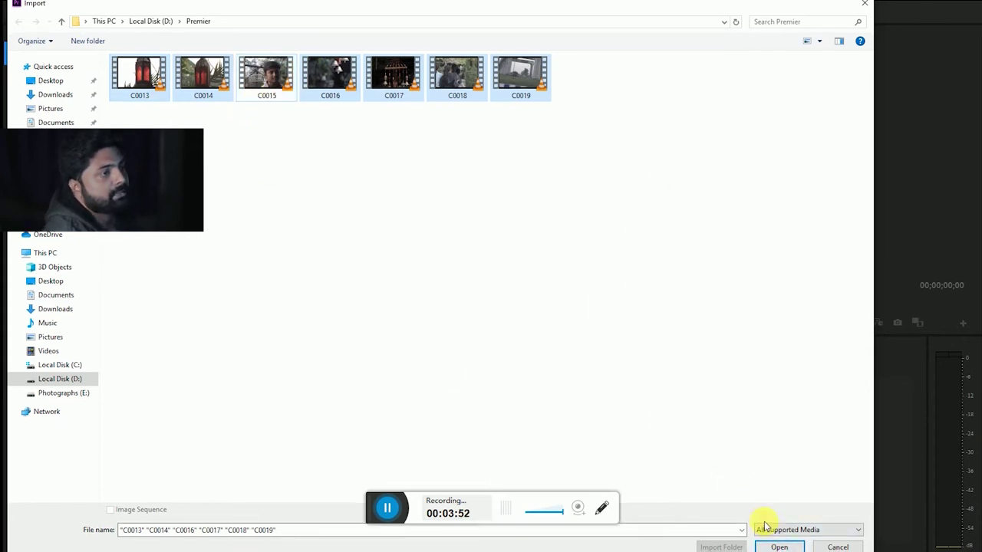
left_click(779, 547)
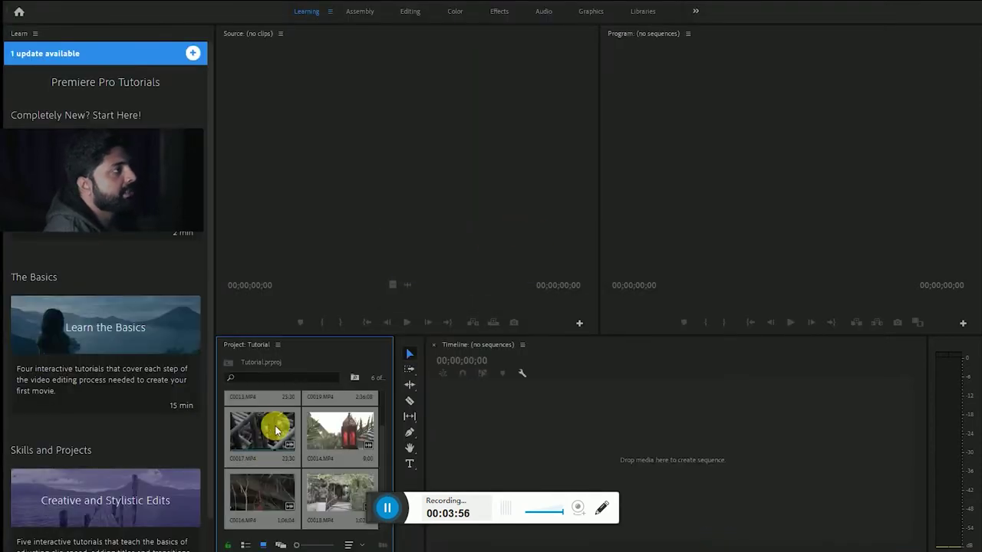
scroll(265, 424, "up", 2)
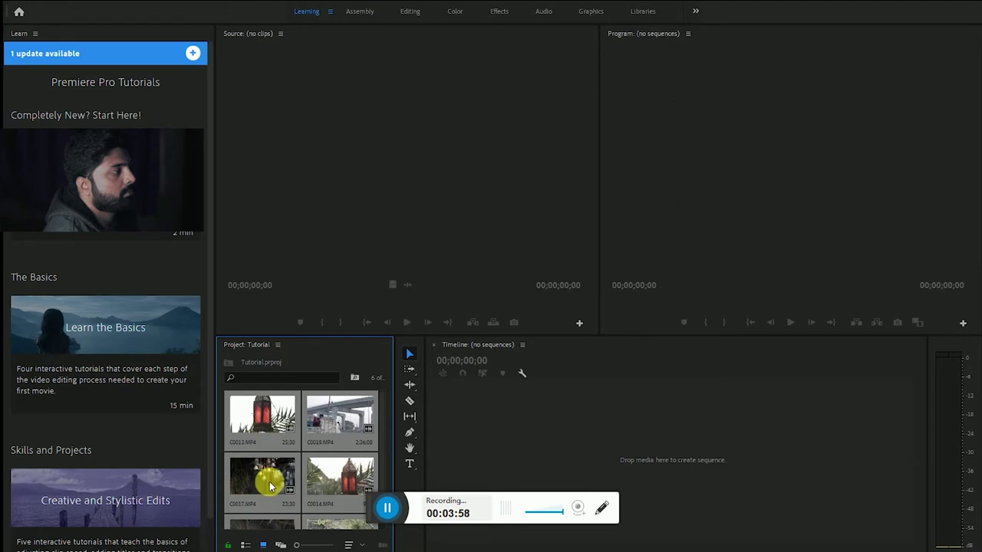
mouse_move(392, 449)
left_mouse_down()
mouse_move(448, 447)
mouse_move(350, 449)
mouse_move(545, 439)
left_mouse_up()
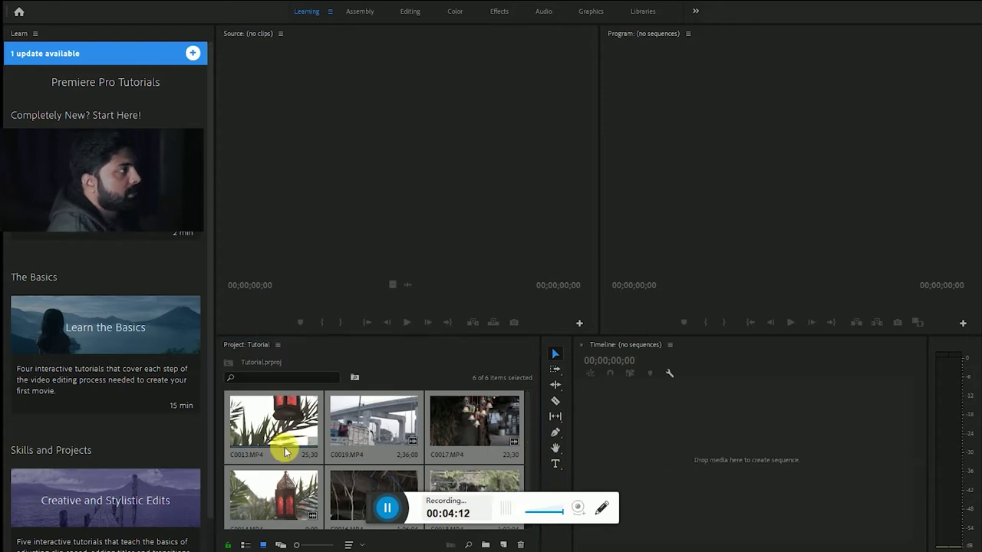
scroll(284, 453, "down", 1)
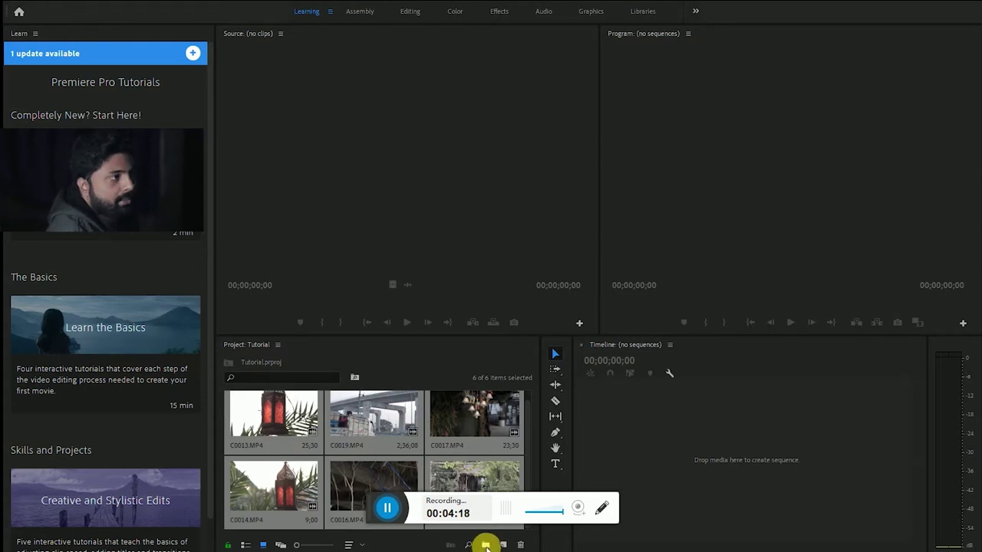
Step: Create a new bin named Clips
left_click(485, 546)
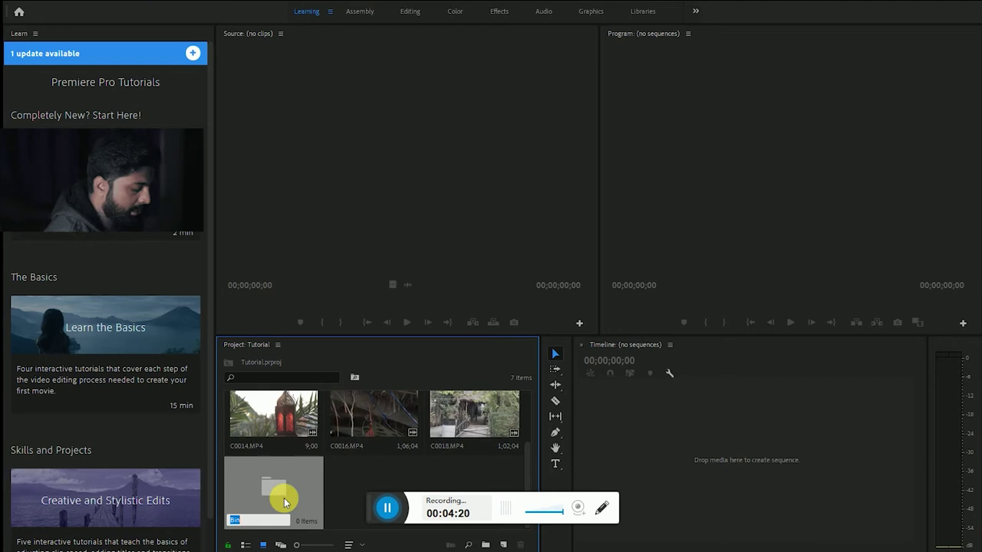
type("Clips")
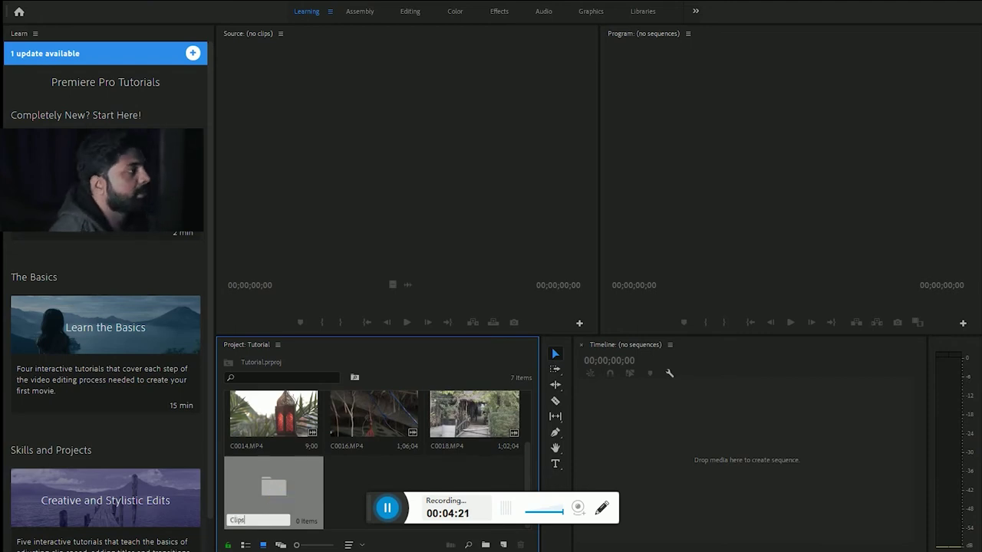
left_click(299, 431)
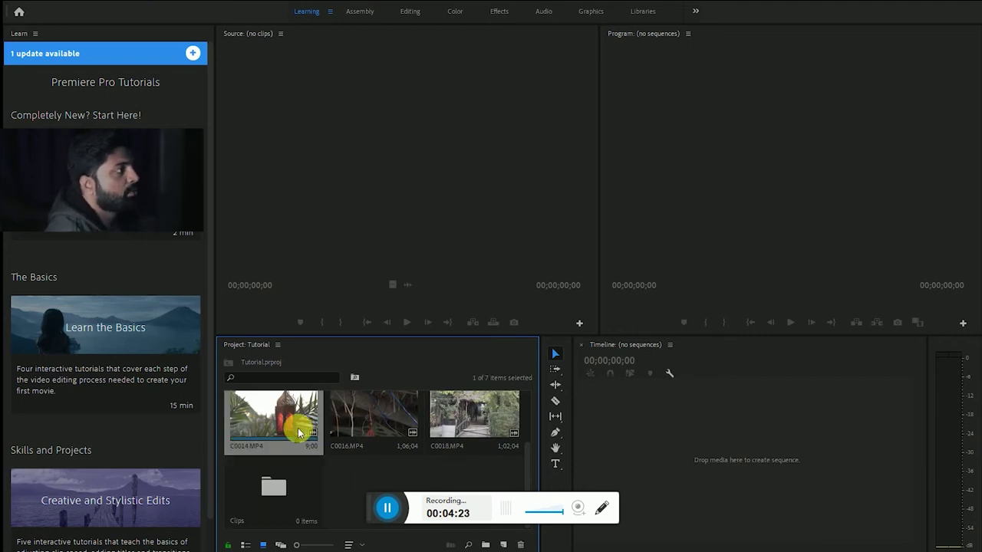
Step: Move all six video clips into the Clips bin
left_click(285, 510)
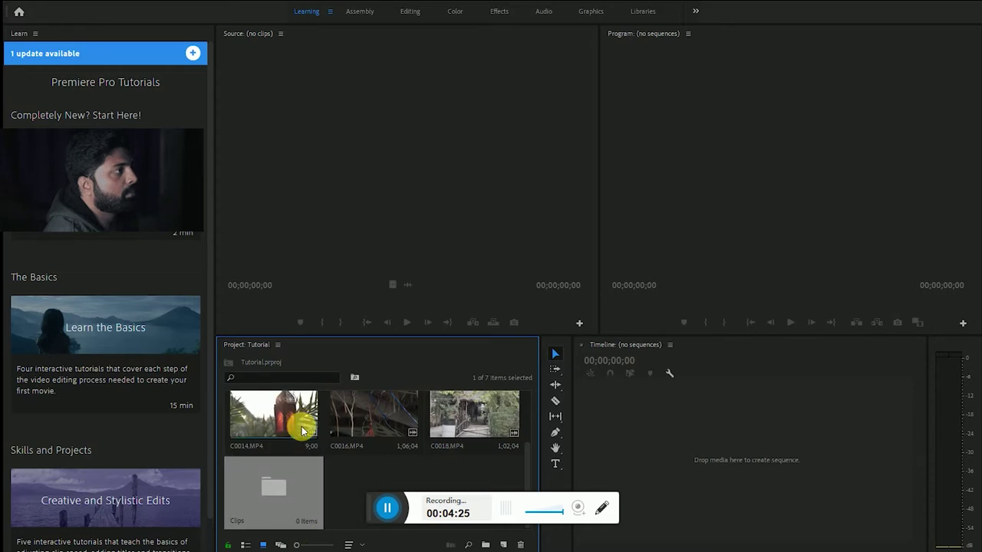
key("ctrl+a")
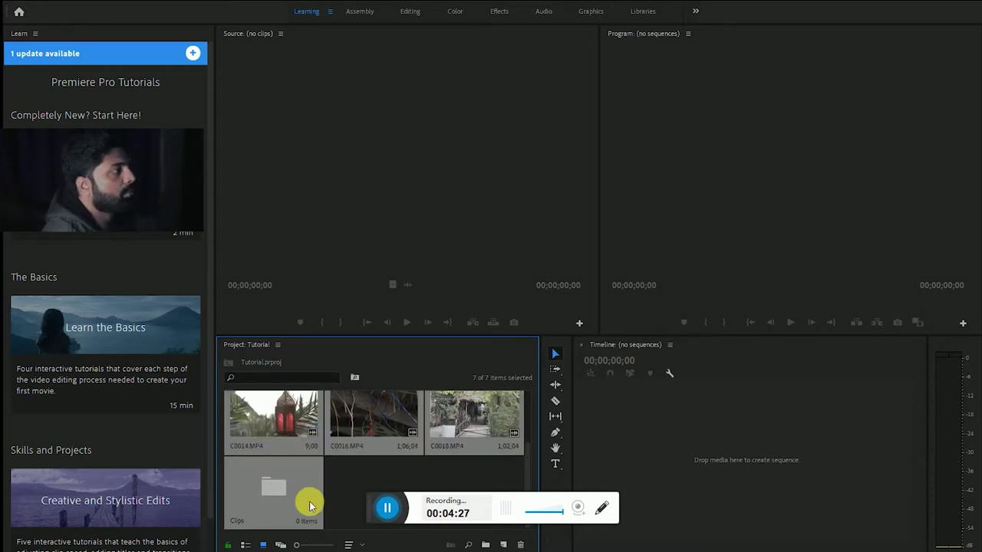
left_click(311, 507, "ctrl")
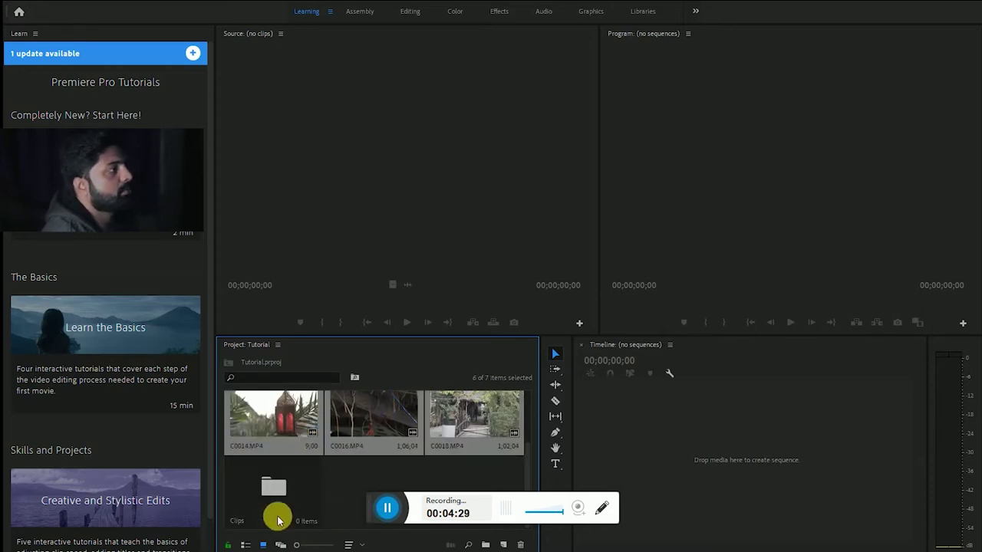
left_click_drag(366, 429, 278, 489)
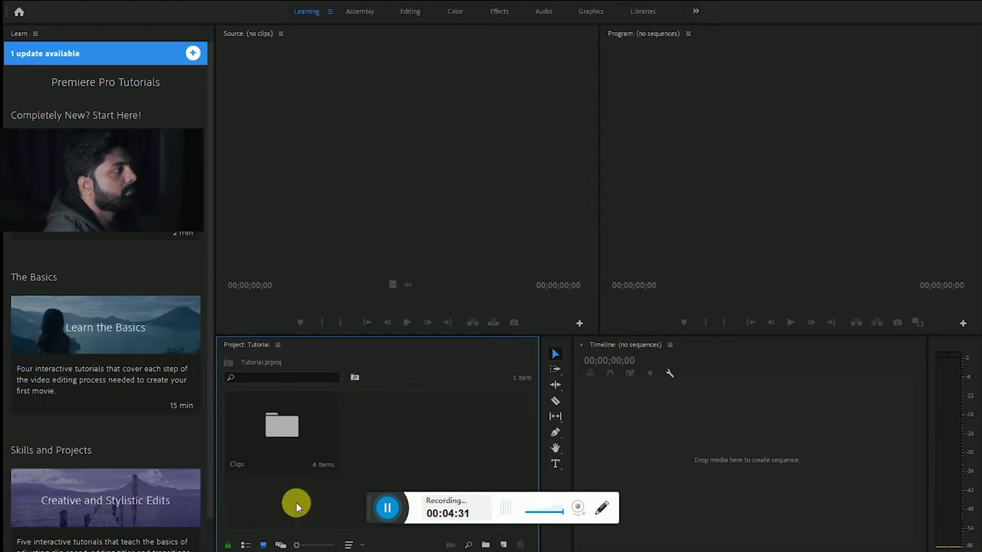
Step: Open the Clips bin to check its contents, then add another new bin
double_click(277, 447)
left_click(228, 363)
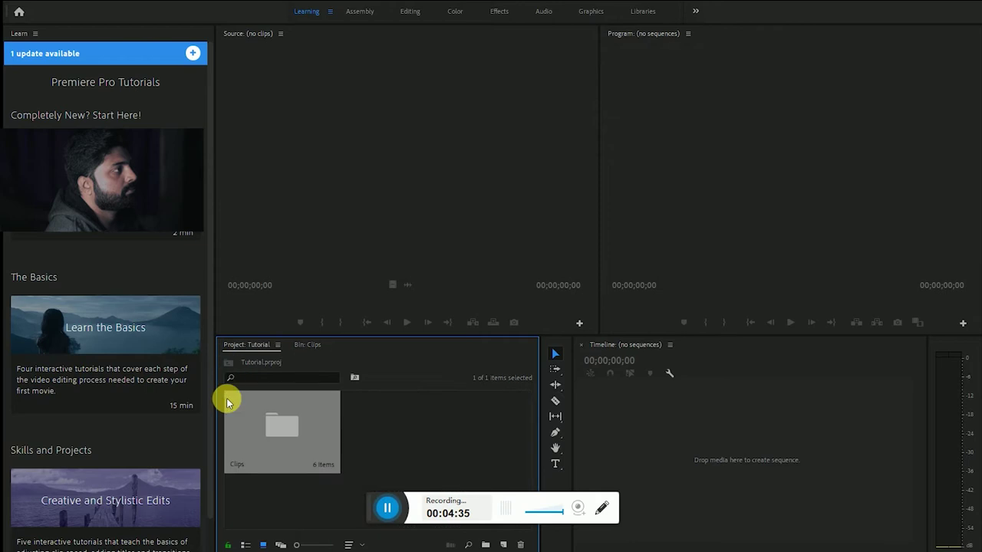
double_click(279, 434)
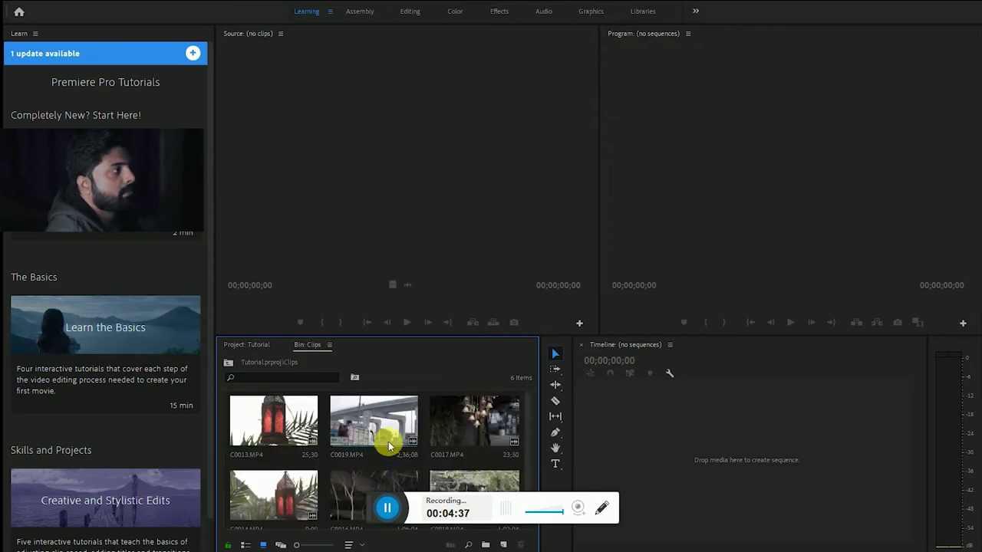
left_click(227, 362)
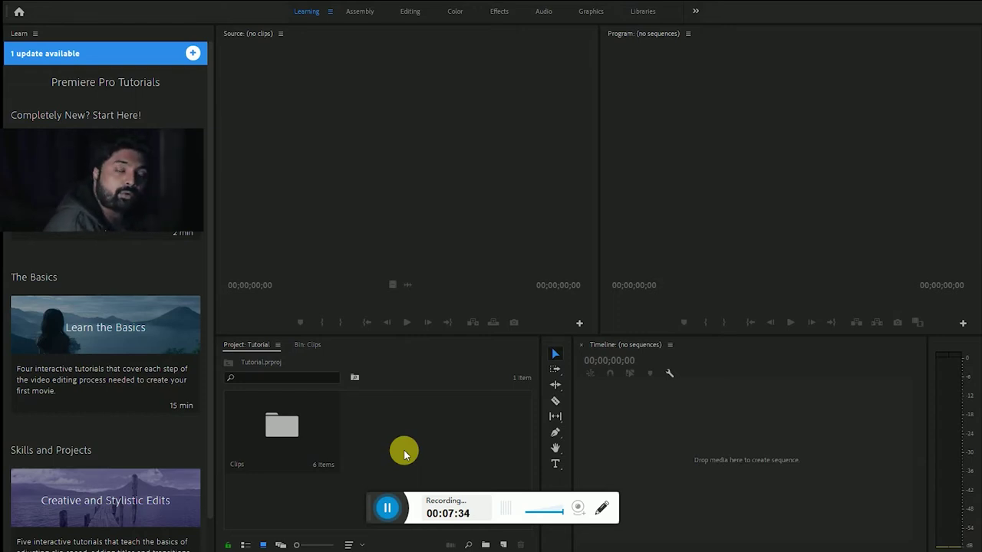
left_click(485, 544)
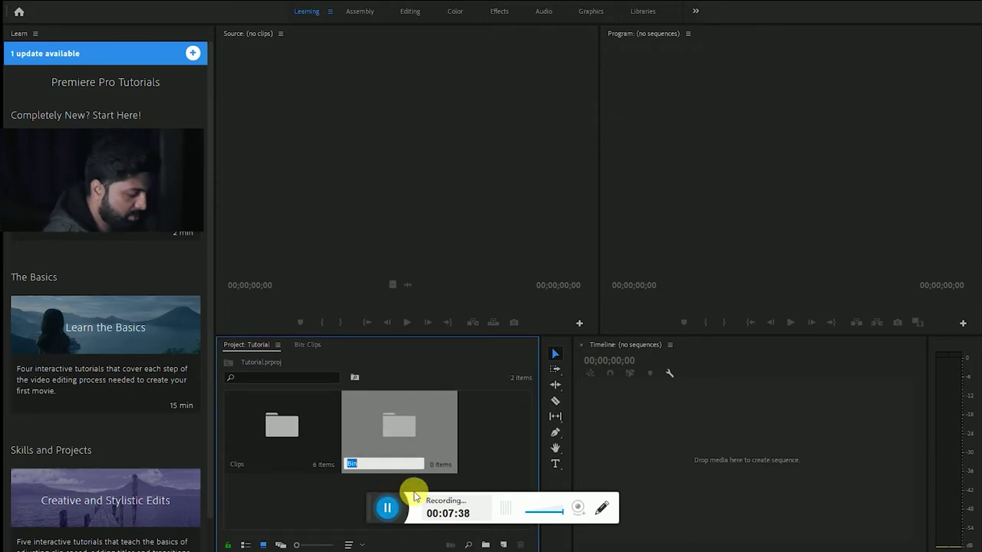
Step: Name the new bin Music
type("Music")
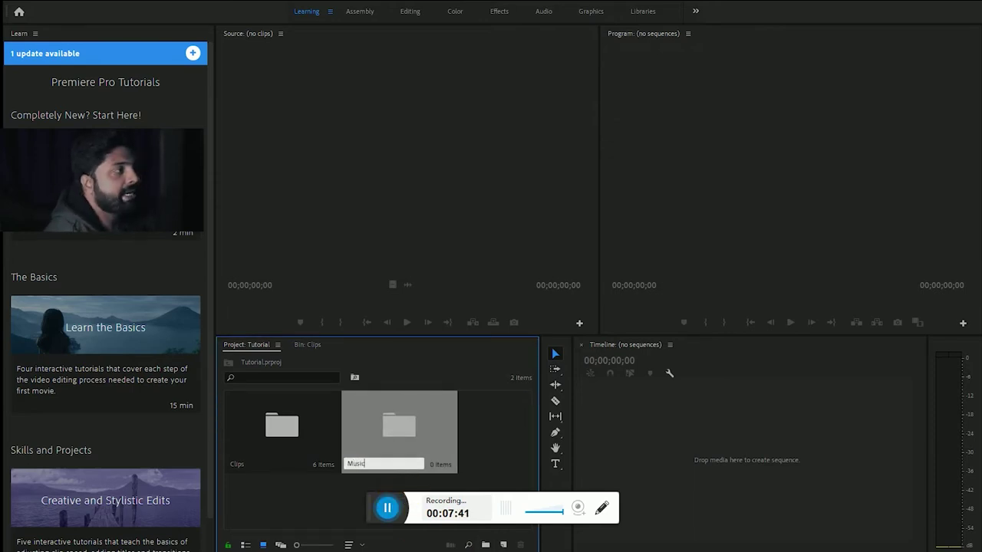
left_click(358, 465)
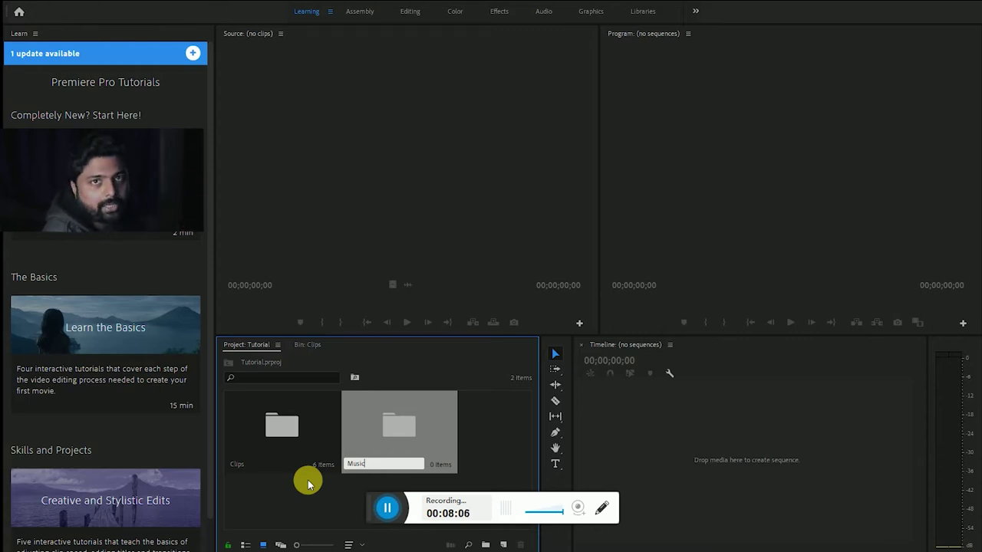
left_click(394, 432)
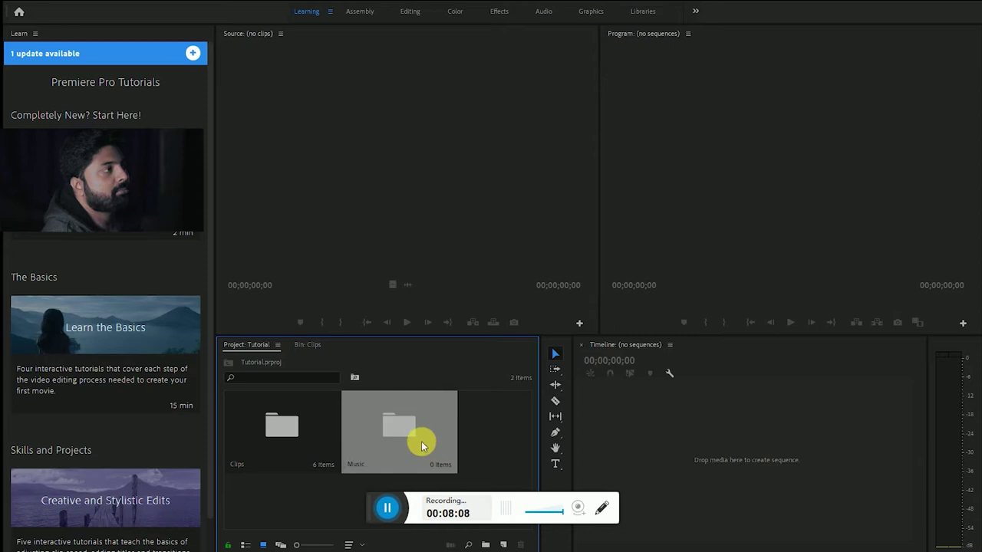
Step: Import the ES_O Holy Night piano audio file into the Music bin
double_click(401, 436)
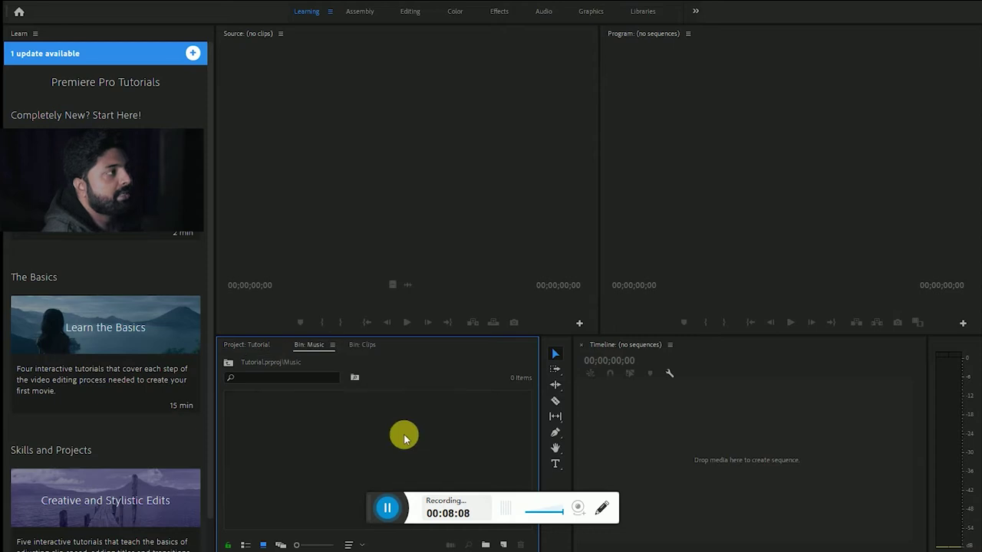
double_click(302, 428)
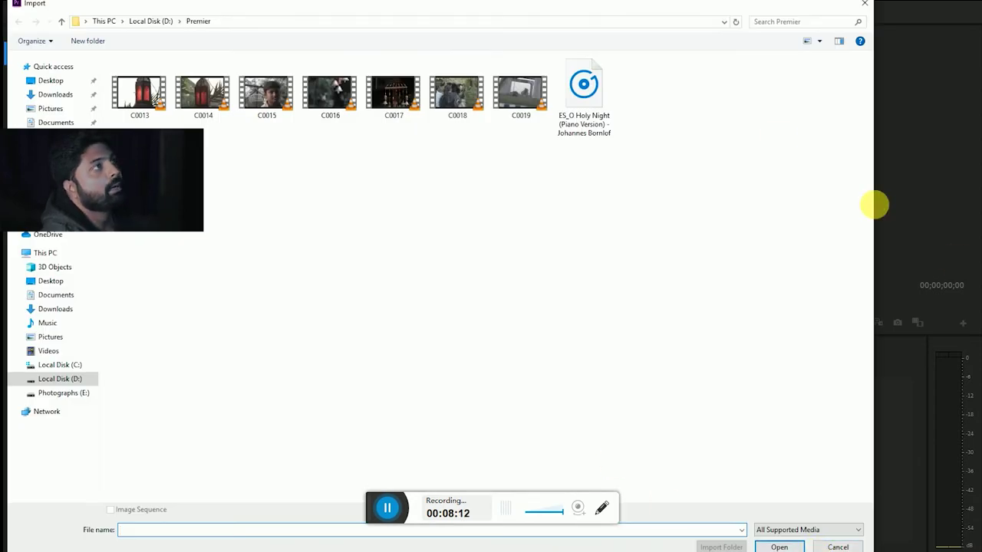
left_click(584, 88)
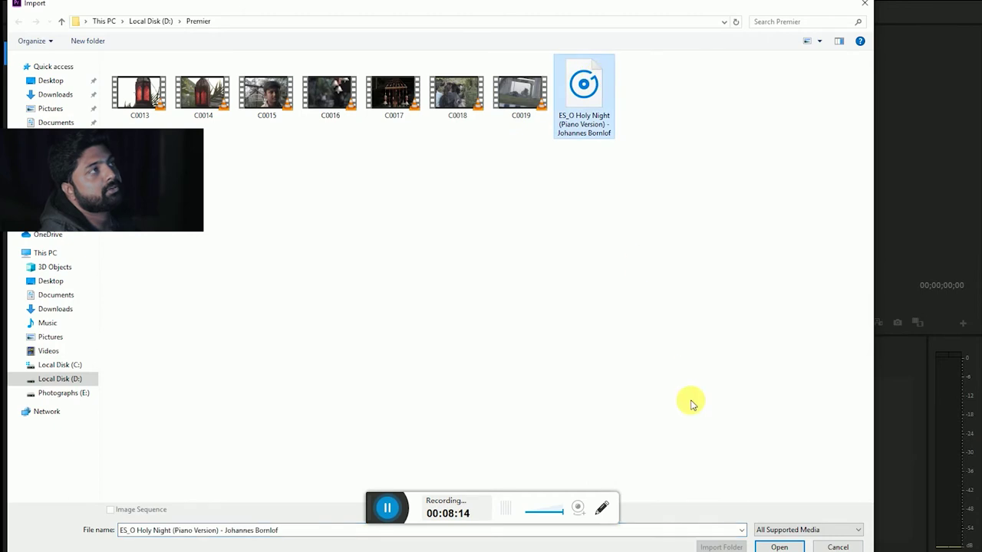
left_click(784, 547)
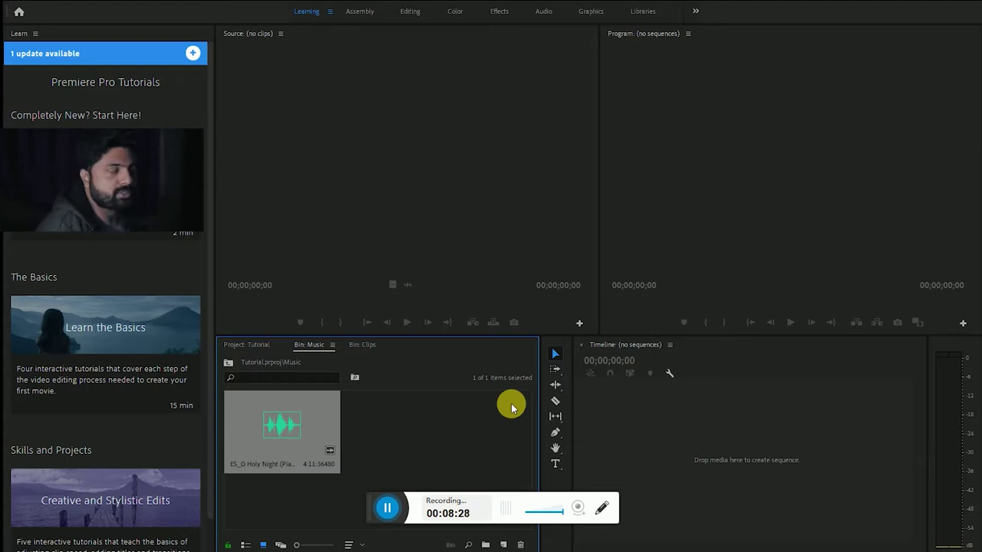
Step: Return to the project's top level and open the Clips bin to view its six clips
left_click(229, 363)
left_click(285, 451)
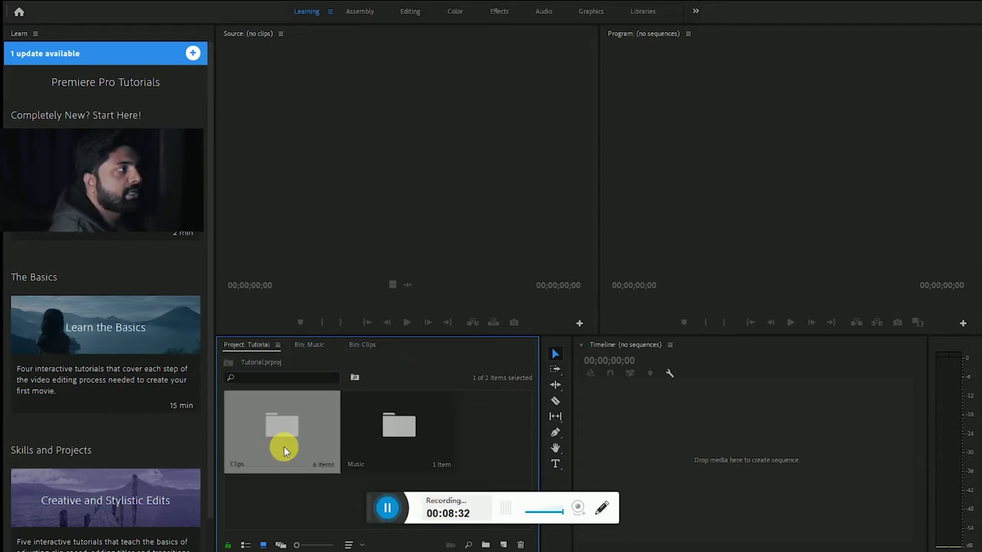
left_click(444, 447)
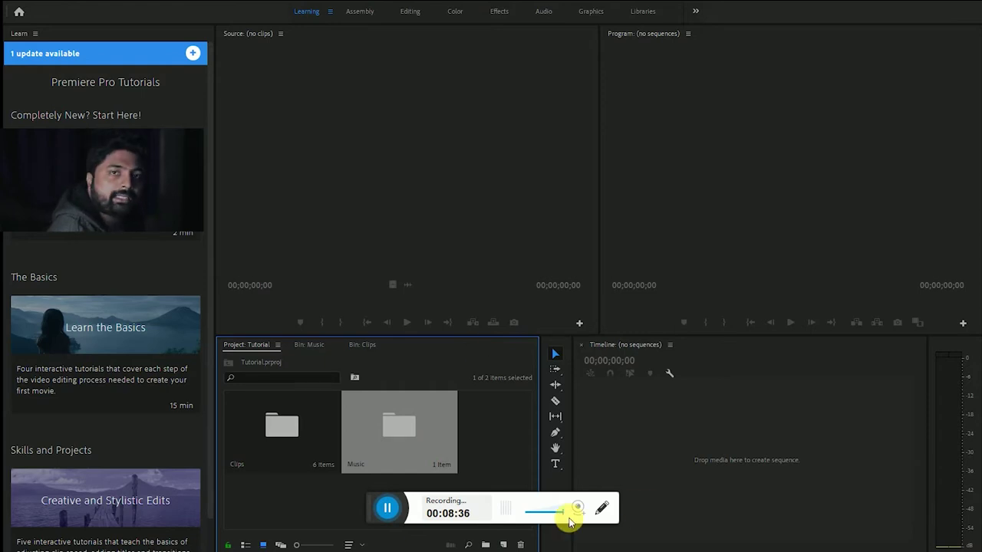
double_click(277, 449)
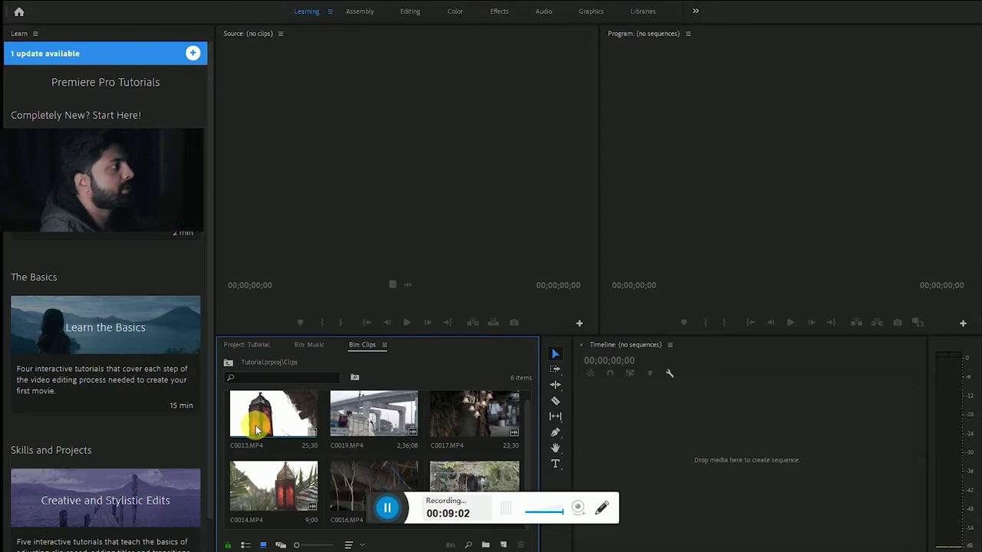
Step: Select clip C0013.MP4 and load it into the Source monitor
left_click(257, 428)
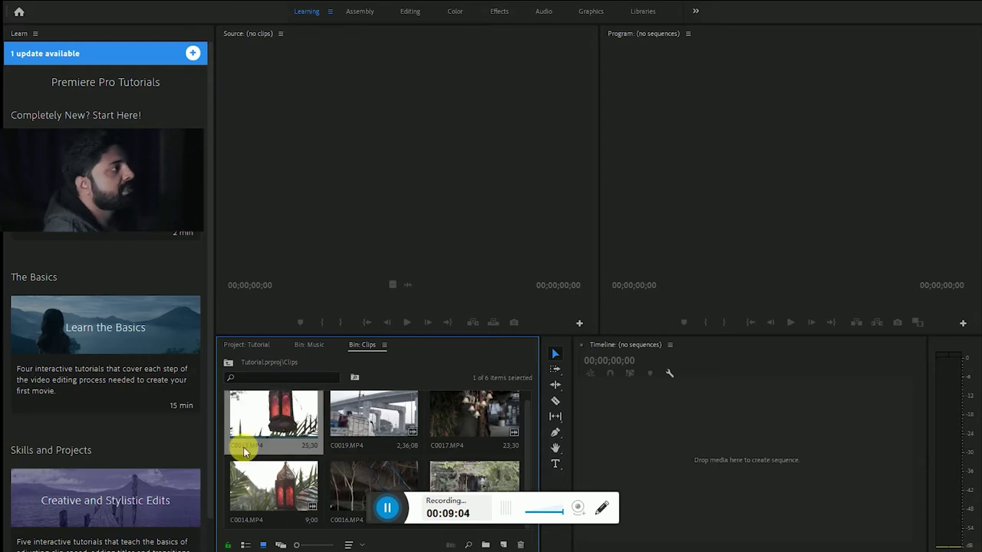
double_click(254, 406)
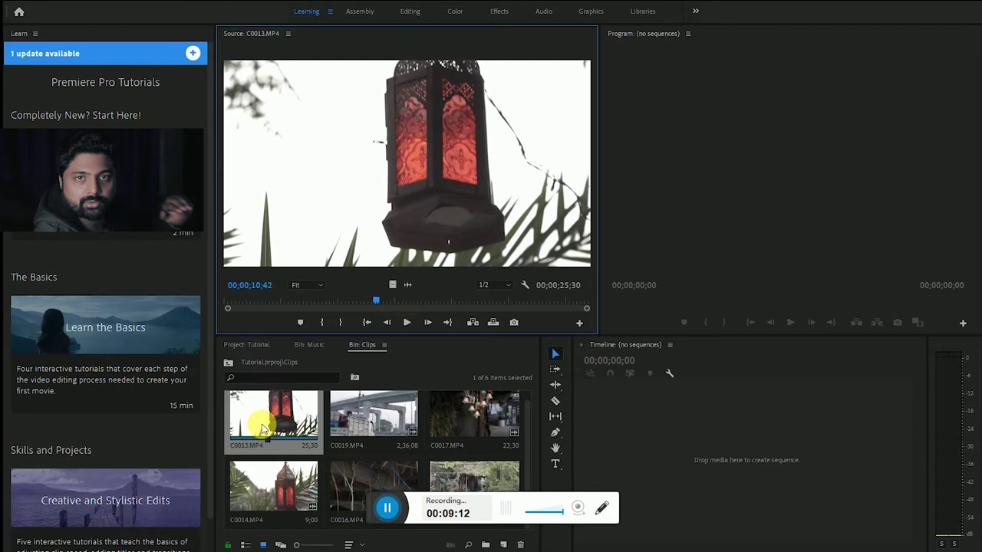
Step: Scrub through clip C0013 to preview it, then return to the top-level folders
mouse_move(377, 299)
left_mouse_down()
mouse_move(402, 301)
mouse_move(202, 313)
left_mouse_up()
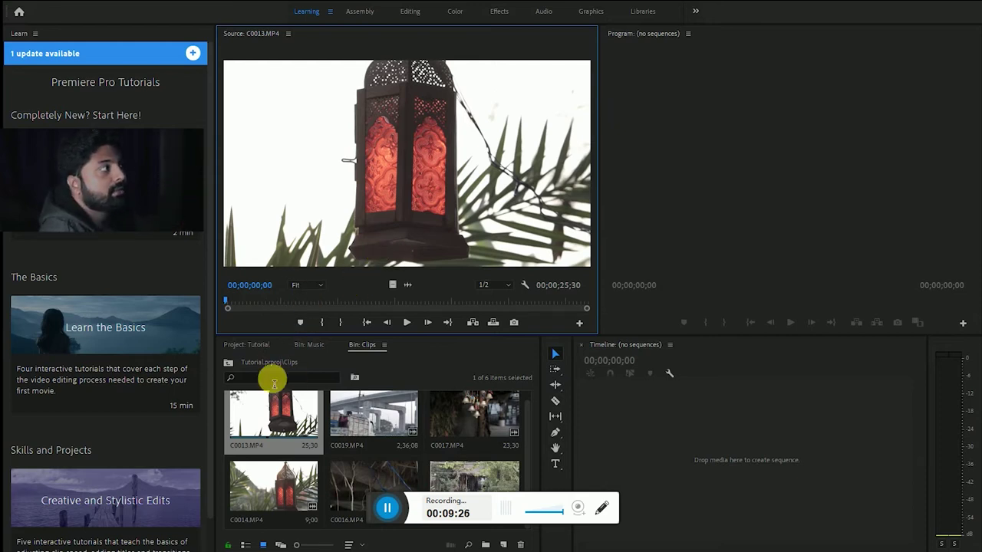
left_click(228, 362)
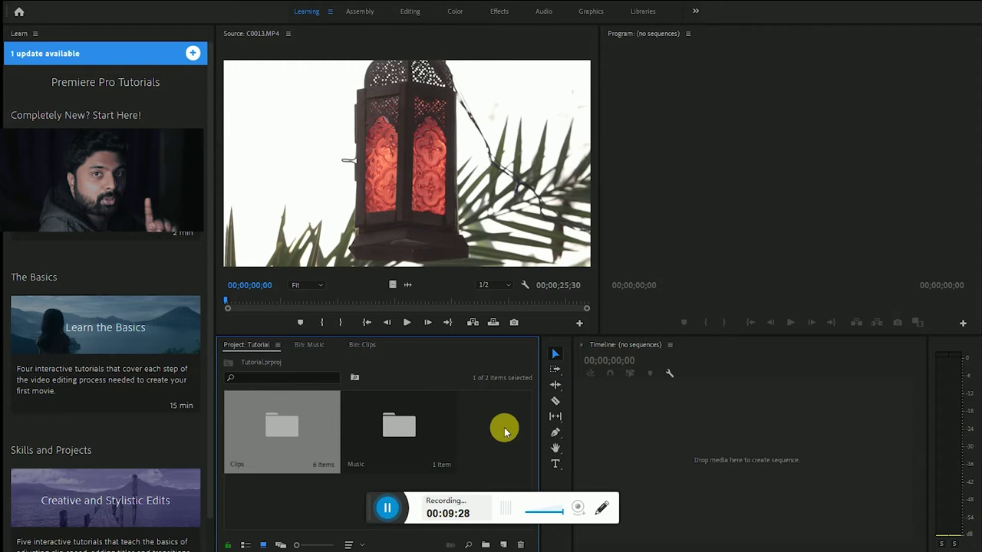
Step: Preview the ES_O Holy Night track from the Music bin and drag it into a new sequence
left_click(369, 423)
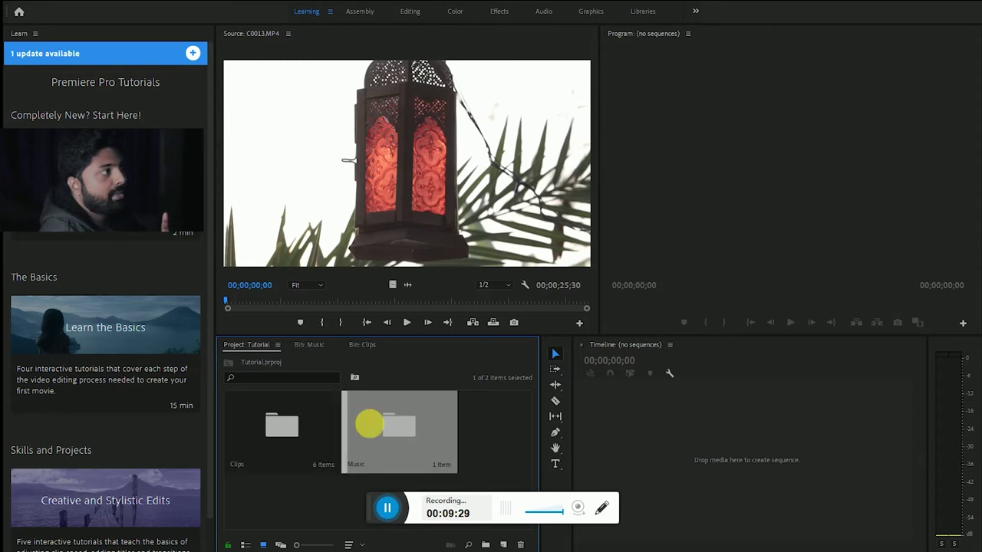
double_click(434, 439)
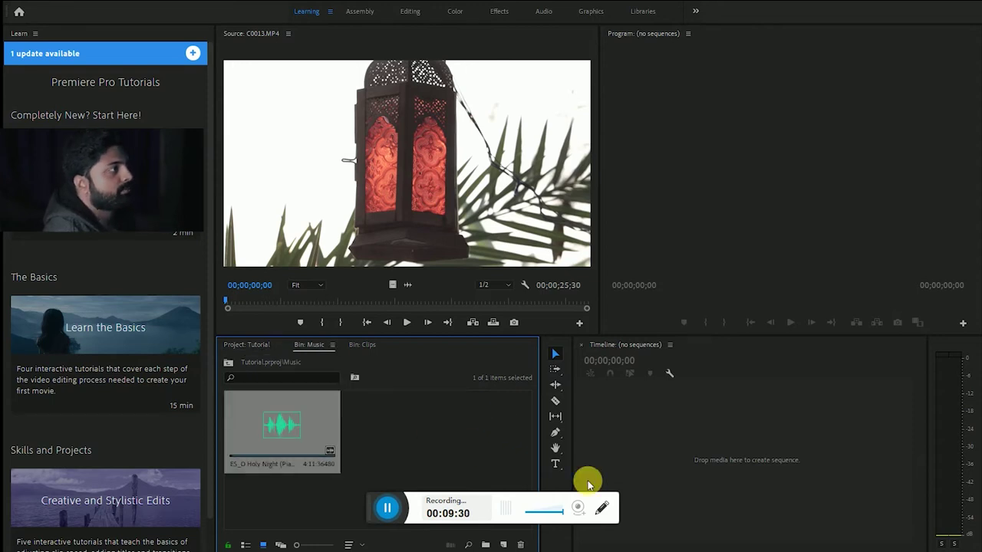
double_click(297, 421)
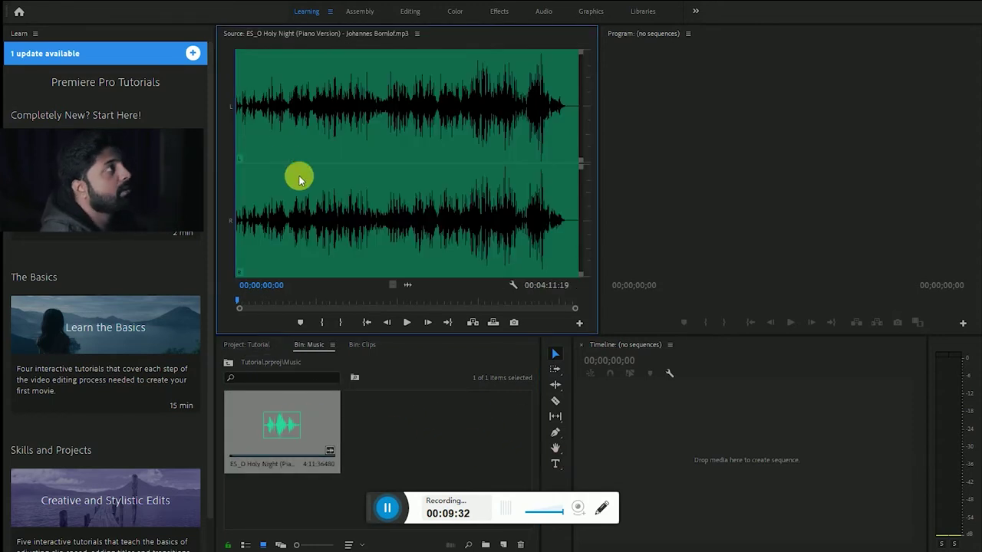
left_click(407, 323)
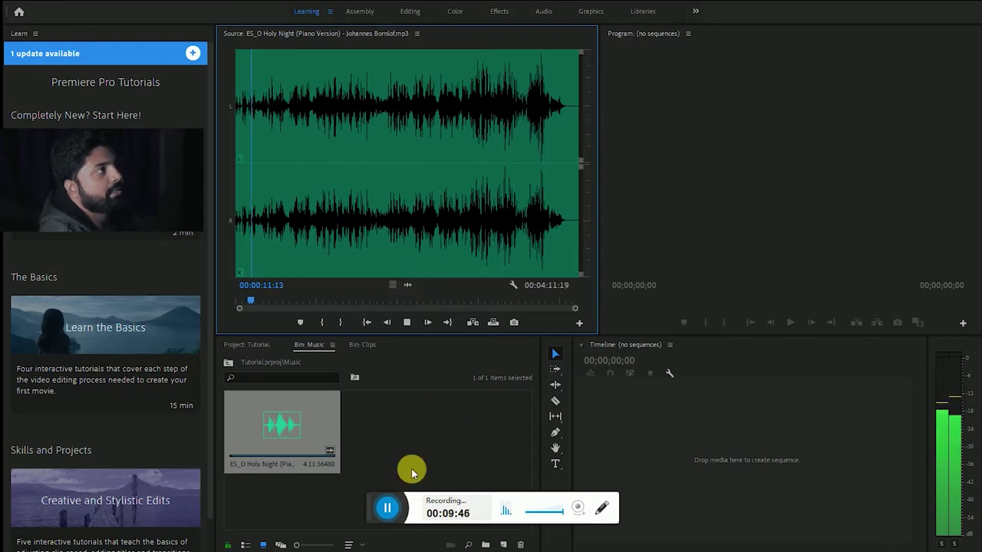
left_click(494, 303)
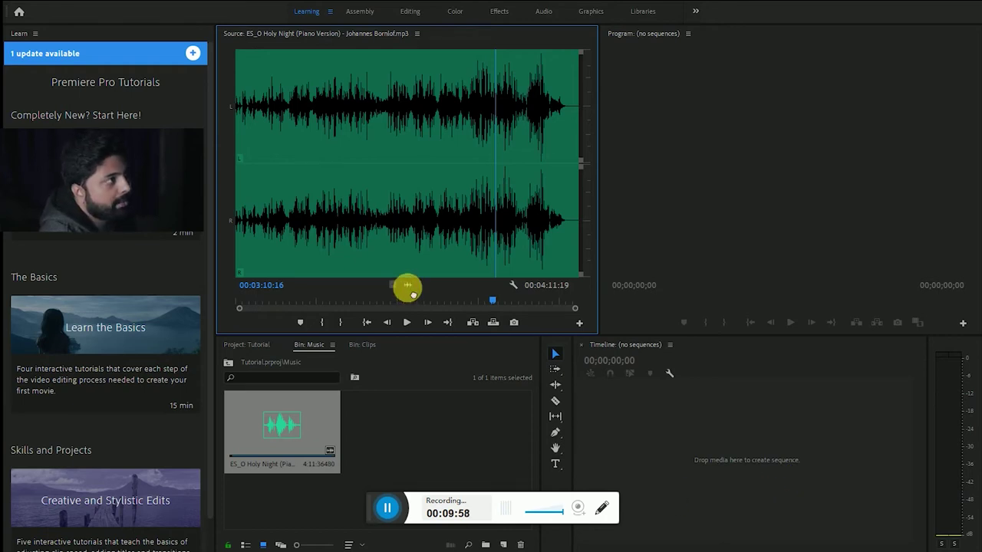
left_click_drag(407, 285, 705, 468)
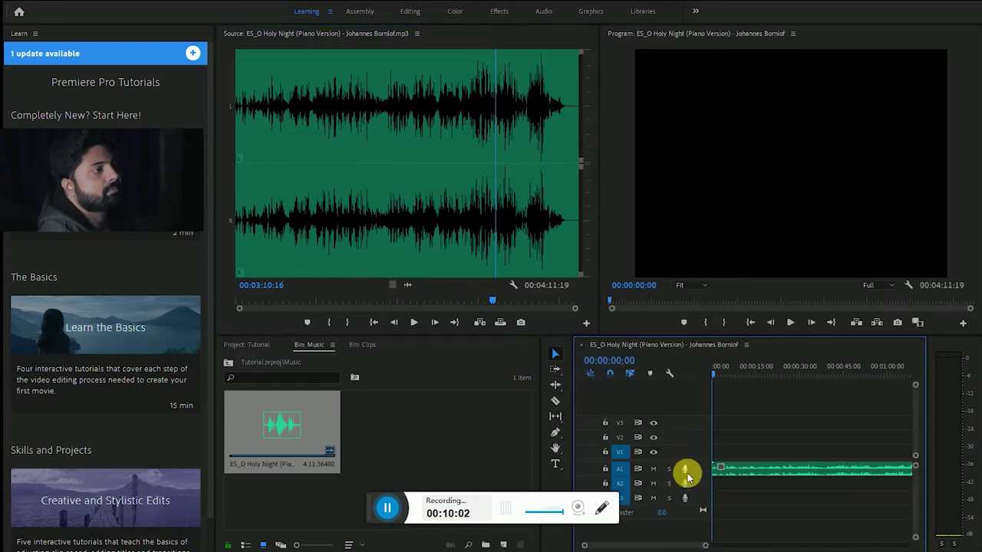
Step: Widen the timeline, preview the song around 1:22, and play the new sequence from the start
left_click_drag(571, 431, 392, 453)
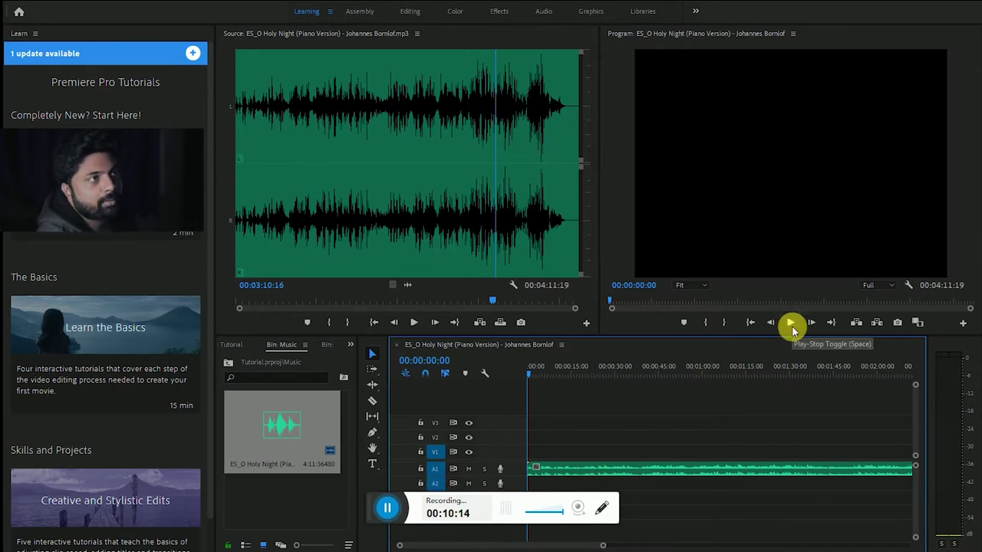
left_click(349, 148)
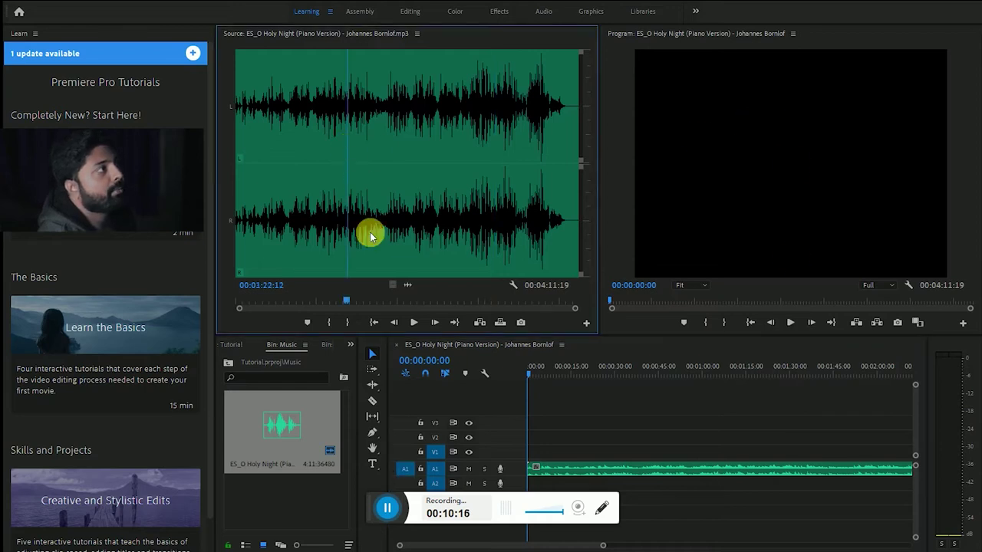
left_click(413, 322)
left_click(413, 323)
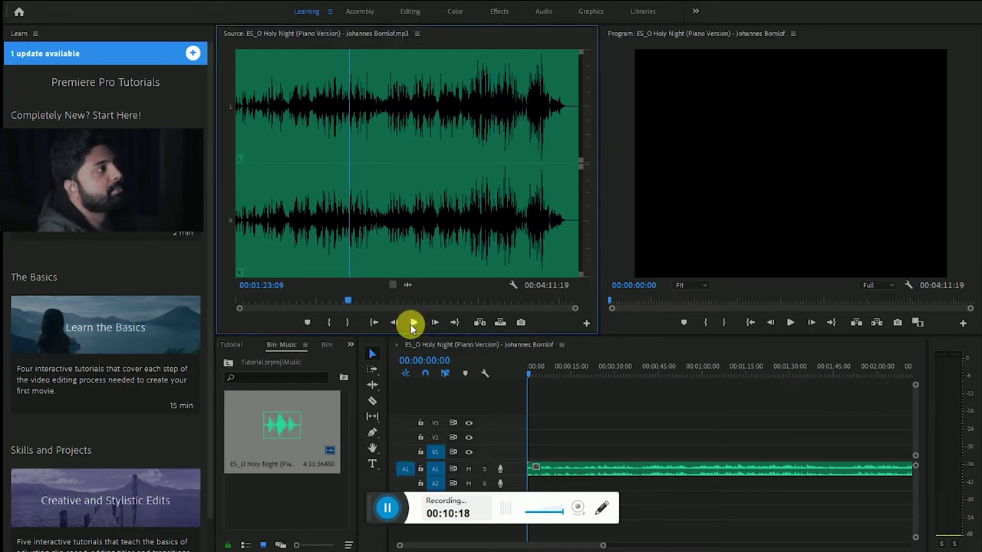
left_click(801, 131)
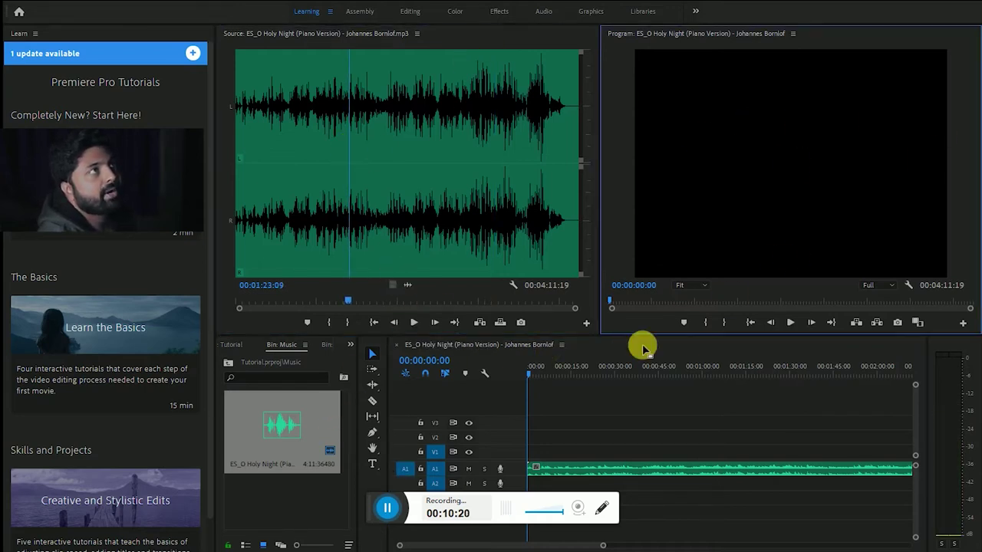
left_click(791, 323)
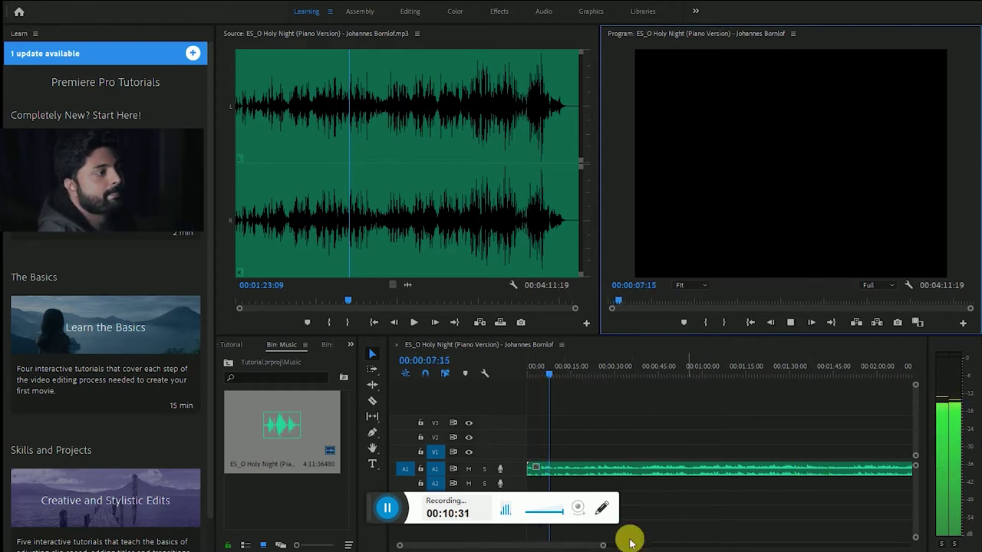
left_click_drag(603, 545, 518, 546)
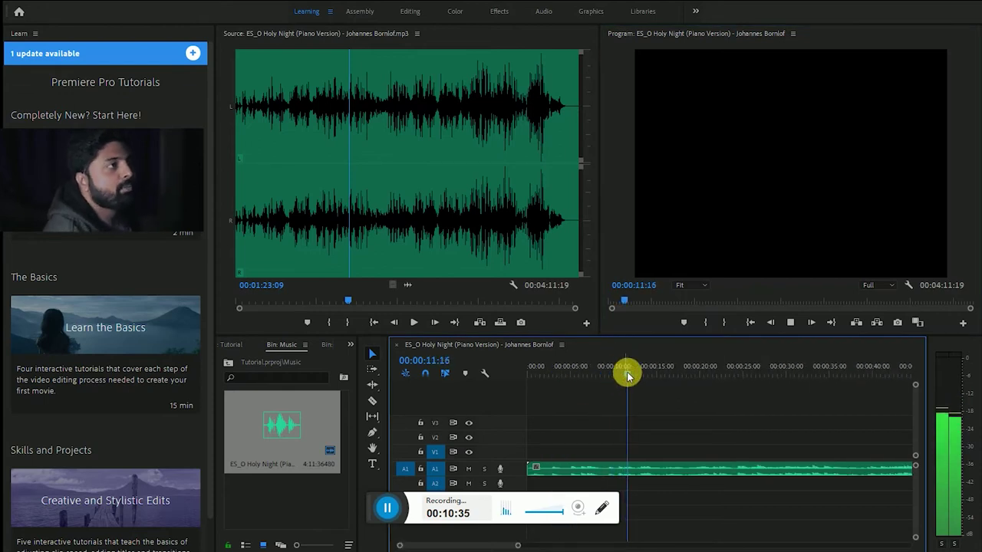
Step: Rewind to 0, zoom onto the first 20 seconds, select the A1 clip, and replay
left_click_drag(625, 376, 527, 372)
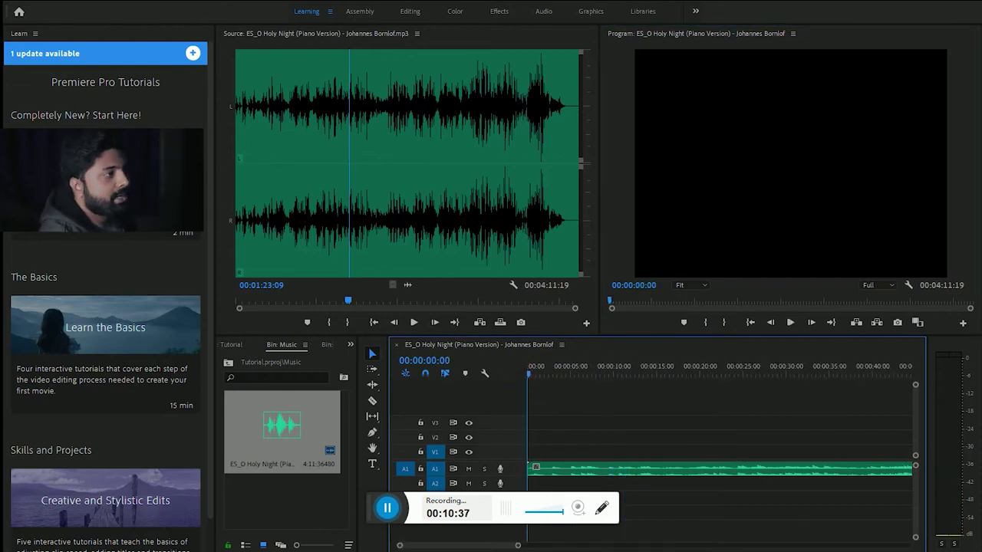
left_click_drag(519, 545, 695, 542)
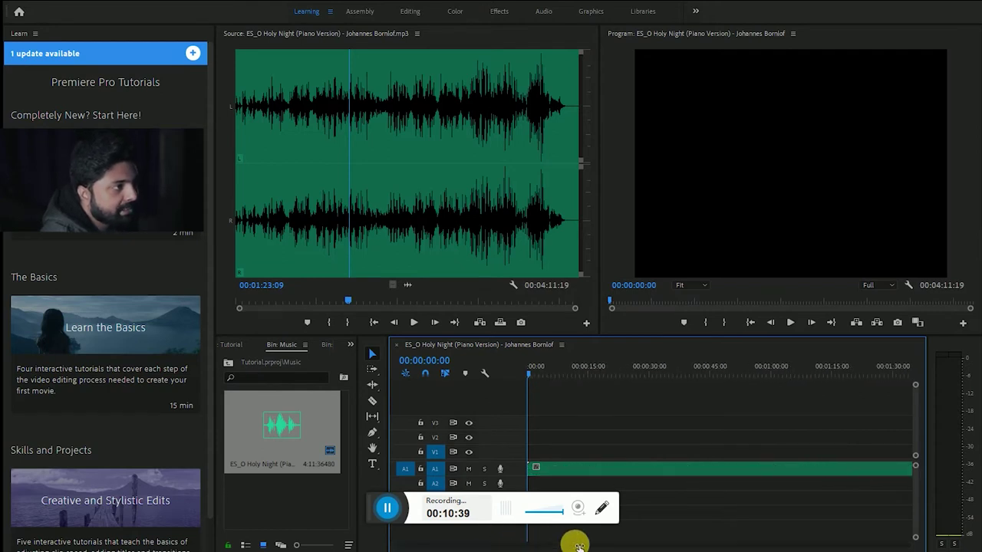
left_click_drag(695, 541, 627, 544)
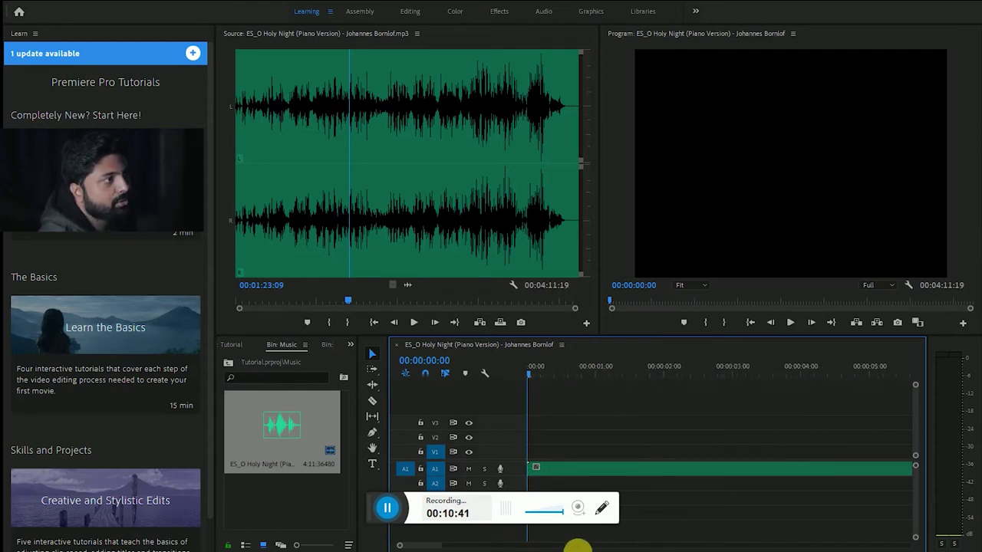
scroll(777, 537, "up", 3)
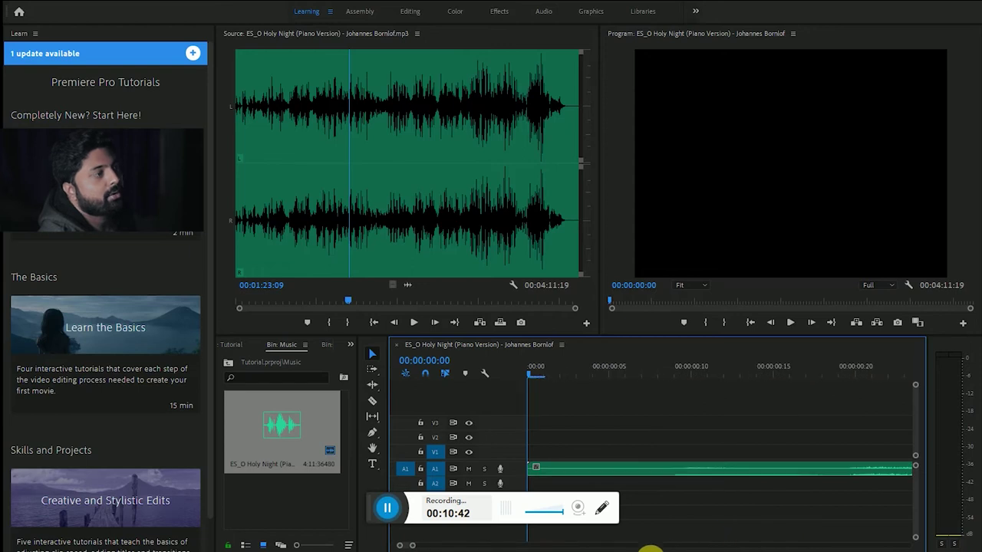
scroll(696, 541, "up", 3)
scroll(713, 547, "down", 1)
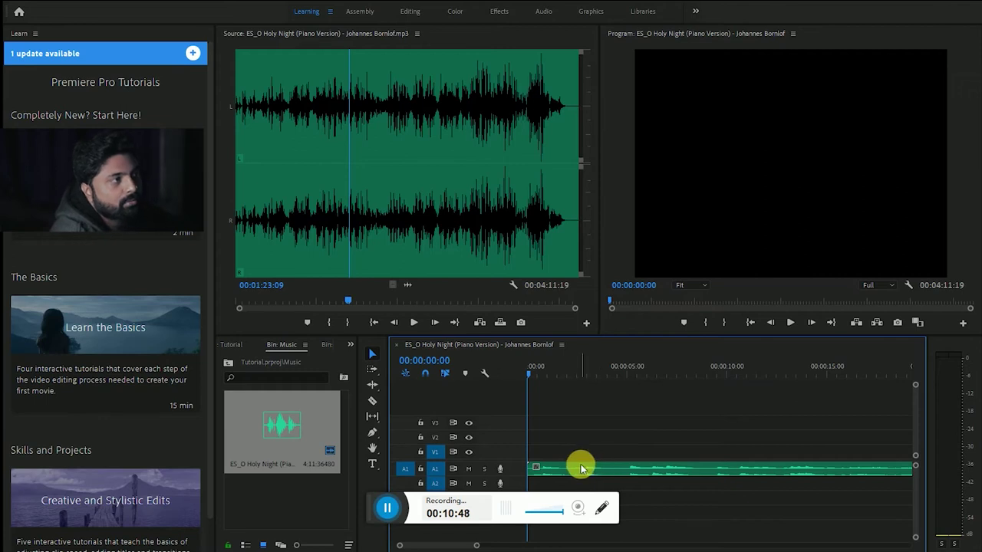
left_click(585, 472)
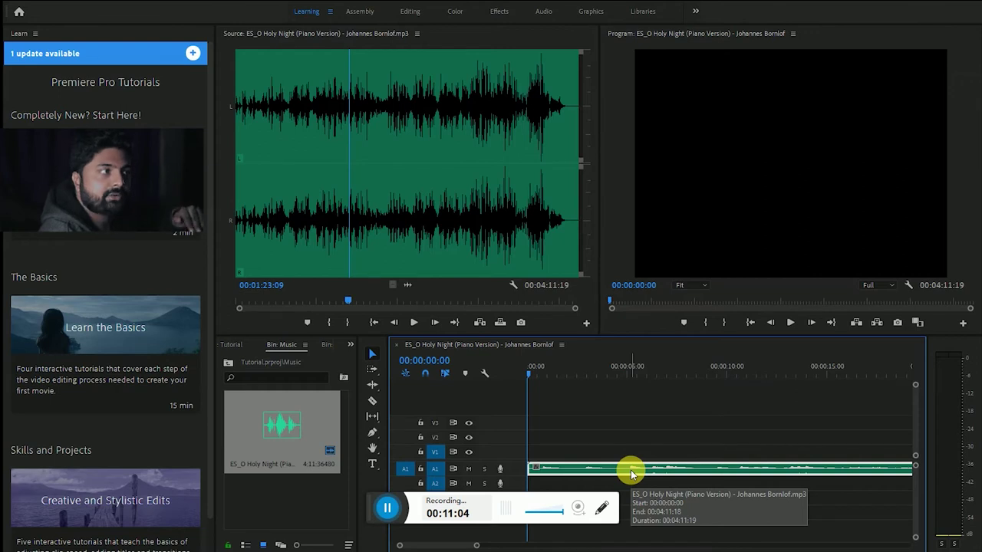
left_click(791, 323)
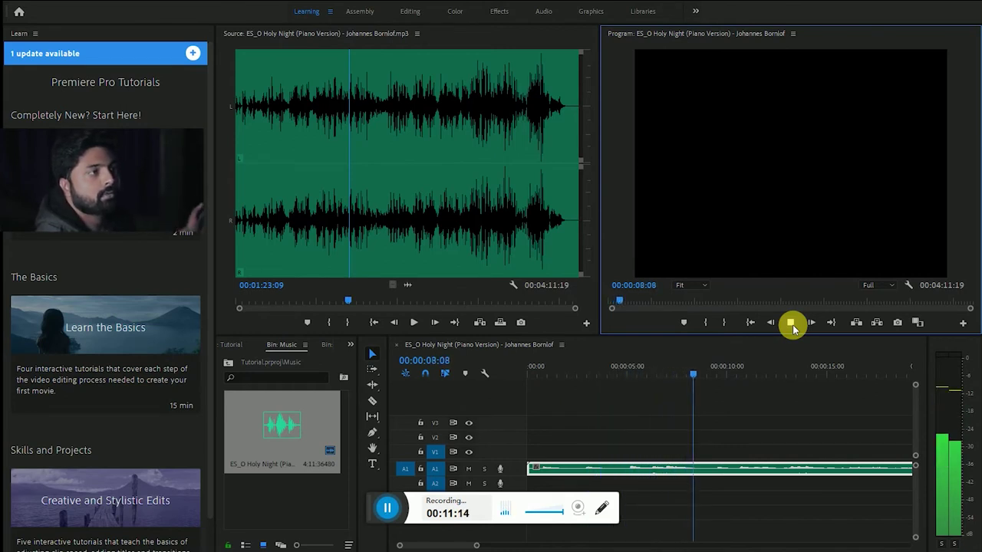
left_click(791, 325)
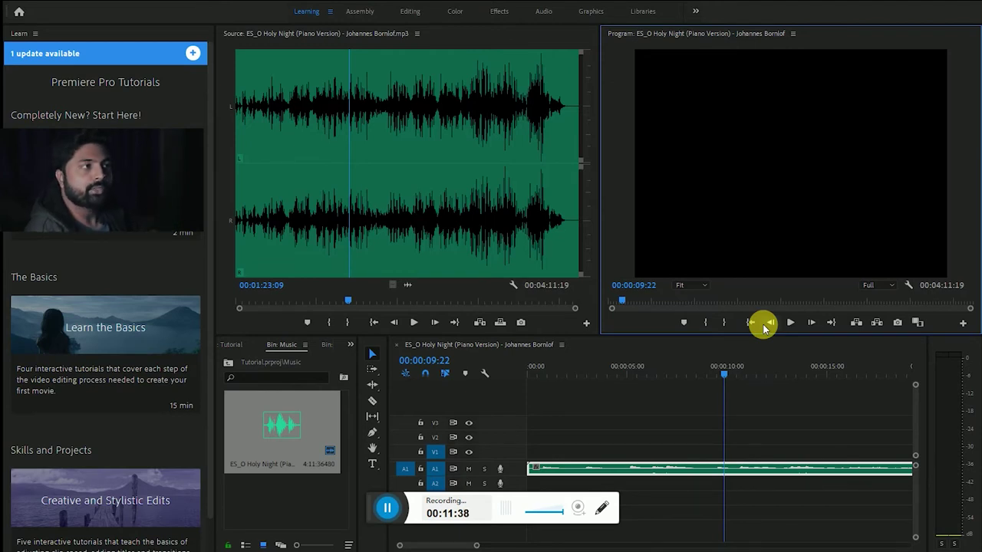
left_click(802, 374)
left_click_drag(802, 375, 507, 377)
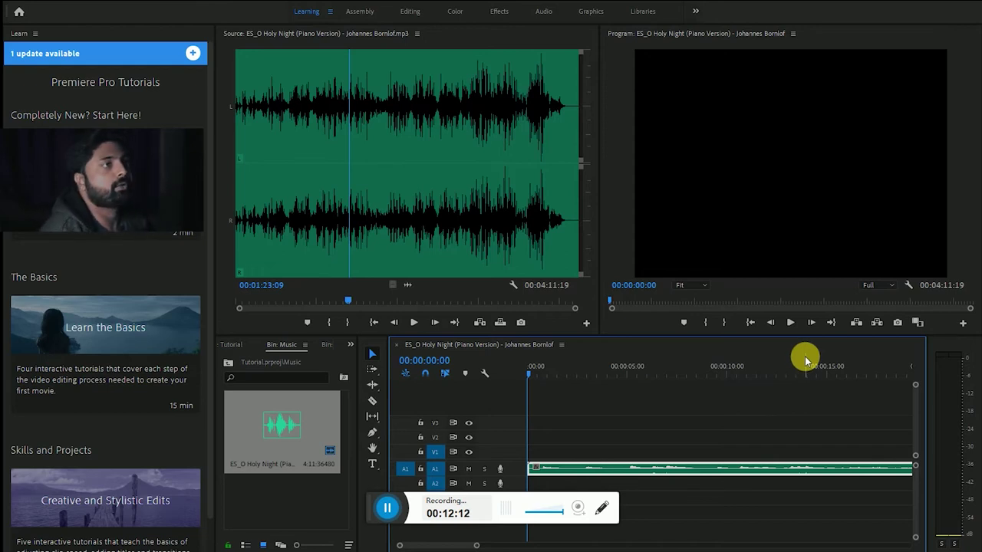
Step: Play the sequence, add two more beat markers with M, then stop playback
left_click(790, 323)
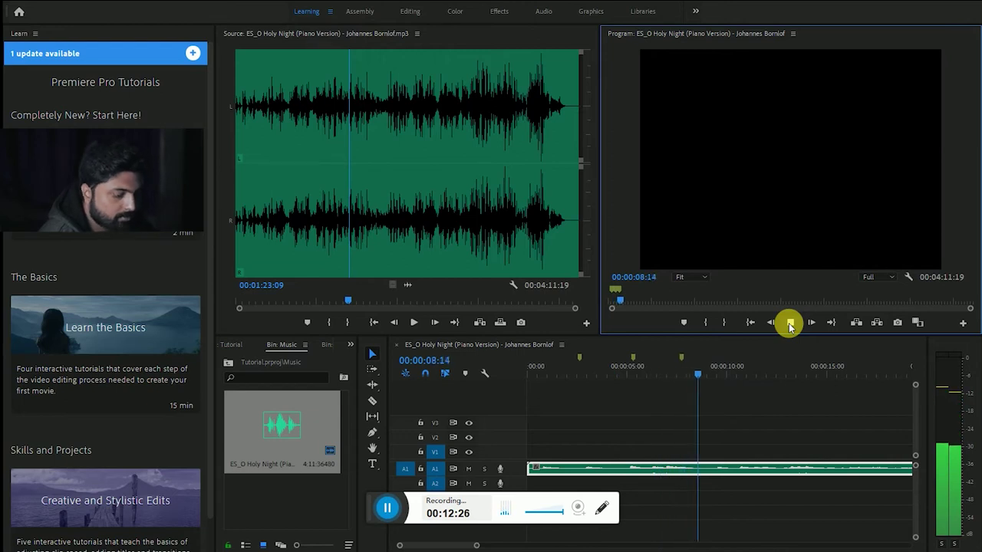
key("m")
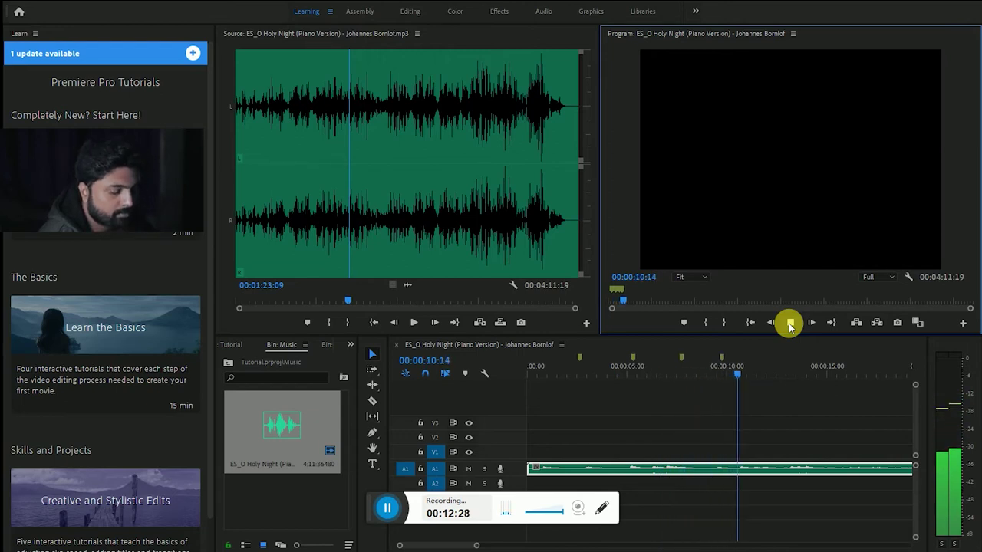
key("m")
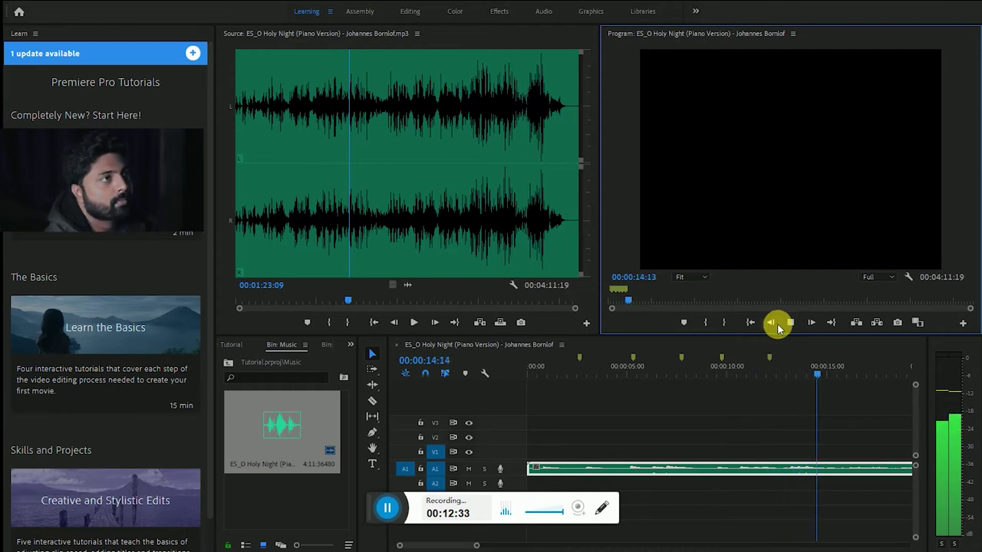
left_click(792, 323)
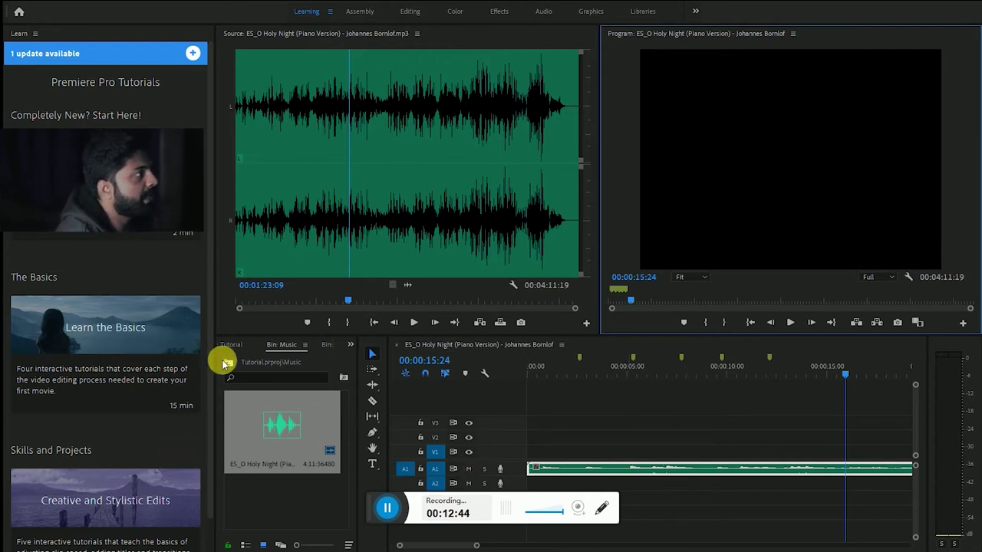
Step: Preview clip C0013.MP4 from the Clips bin, then delete it from the project
left_click(226, 364)
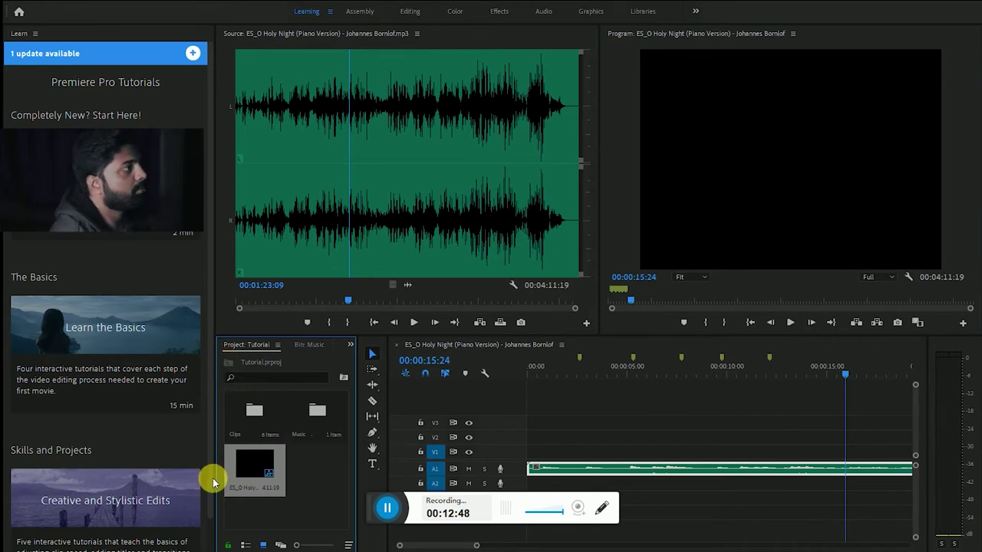
double_click(261, 413)
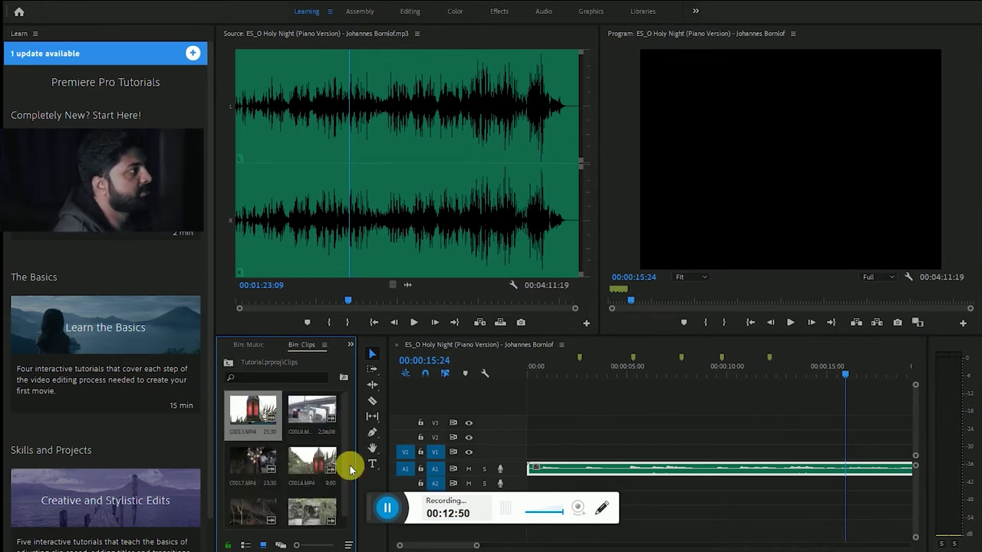
double_click(236, 406)
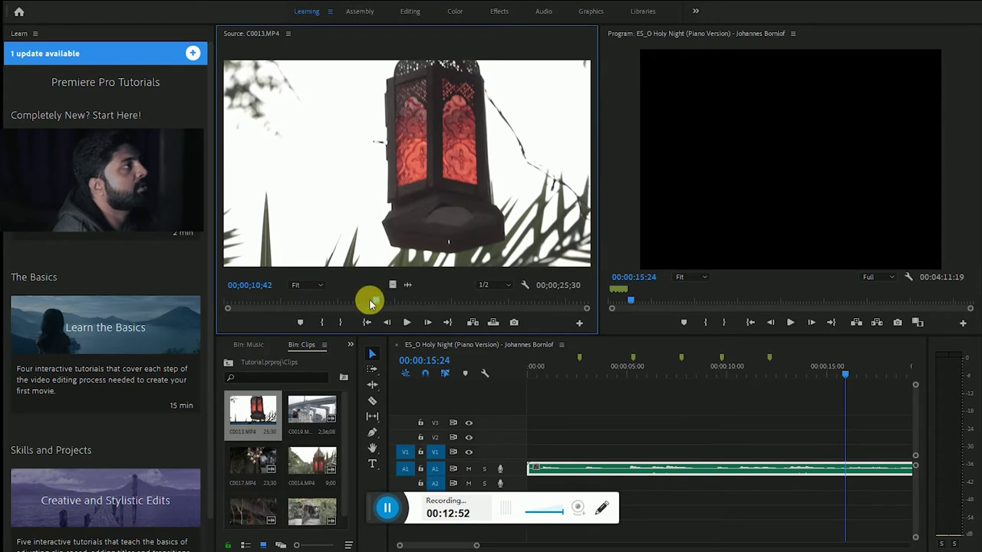
left_click_drag(370, 303, 230, 303)
left_click(407, 322)
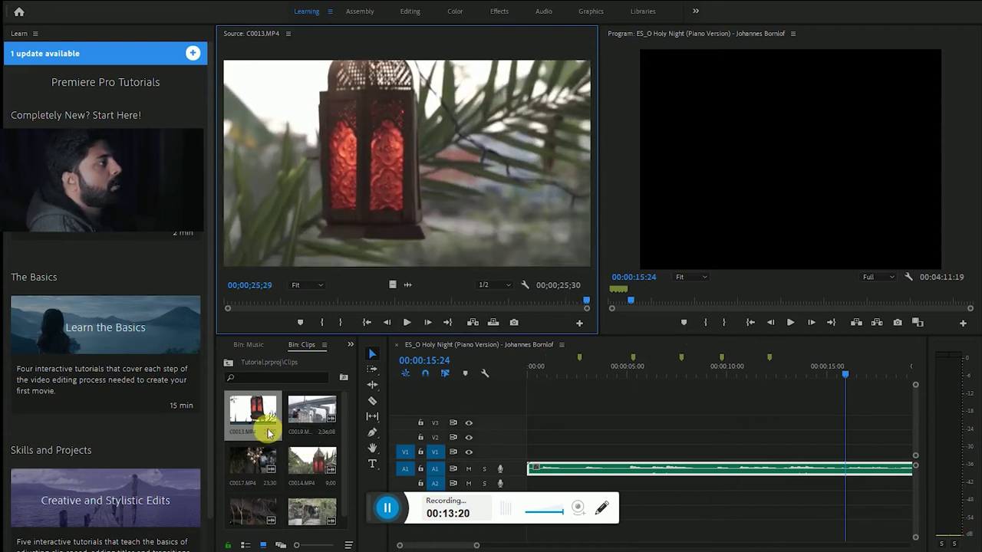
left_click(268, 433)
key("Delete")
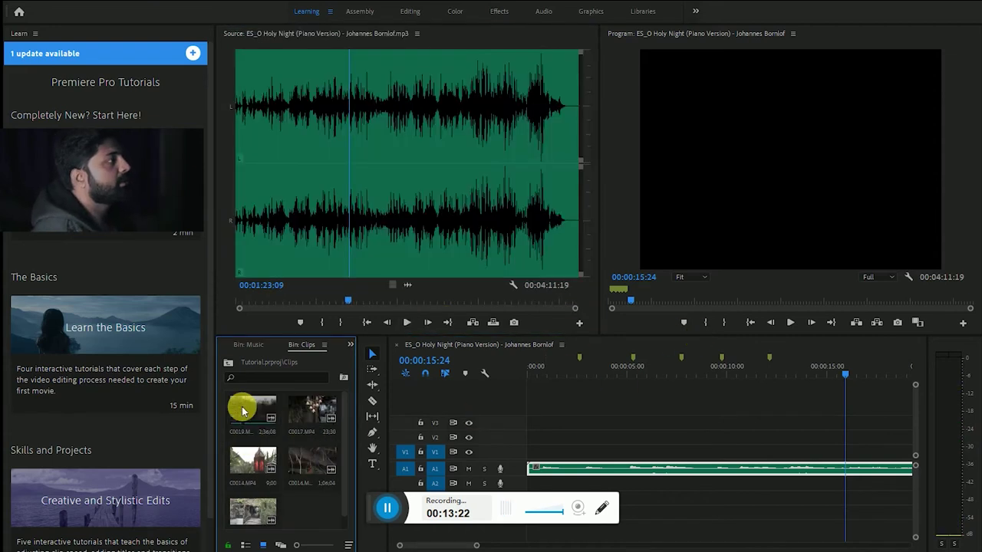
Step: Preview C0014.MP4 in the Source monitor and scrub back to around the 3–5 second mark
double_click(253, 456)
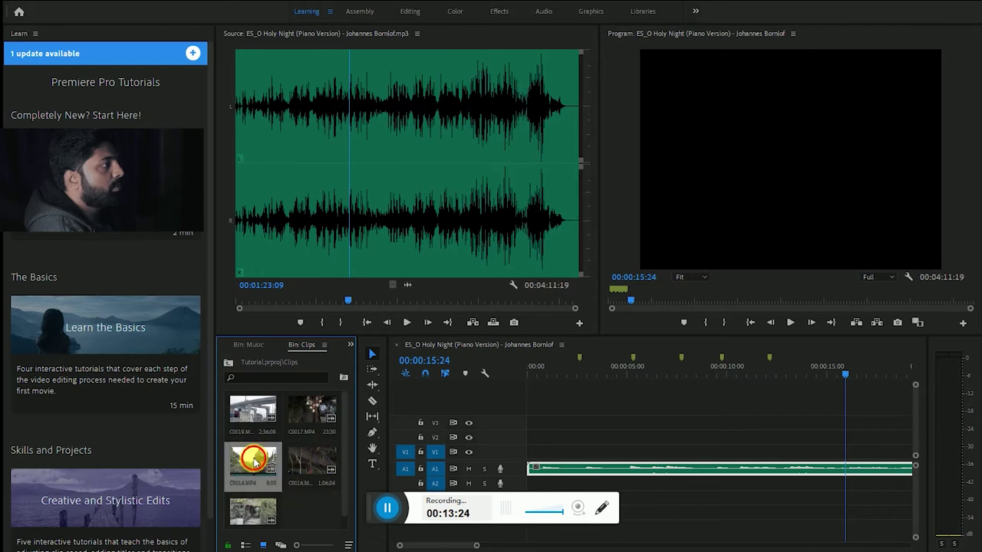
left_click_drag(409, 304, 176, 298)
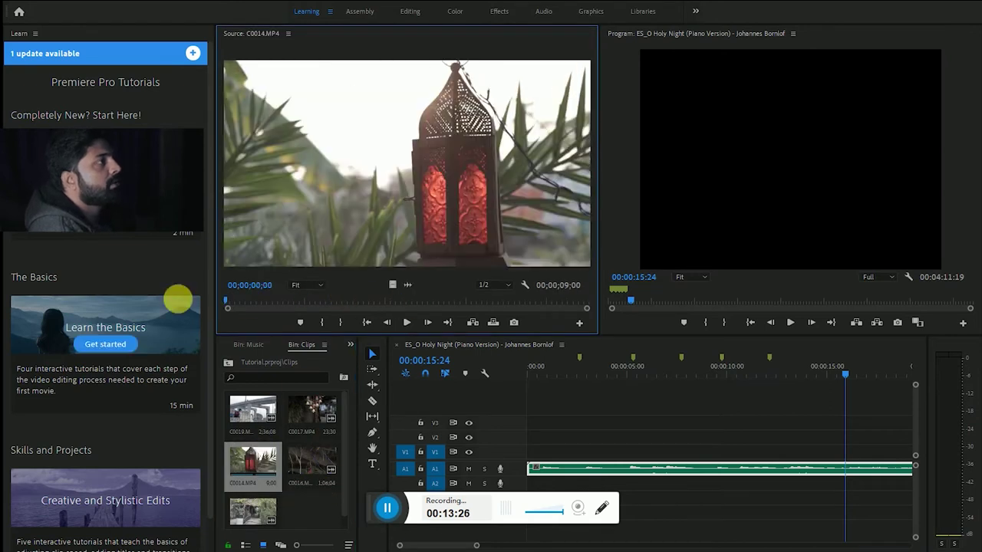
left_click(407, 323)
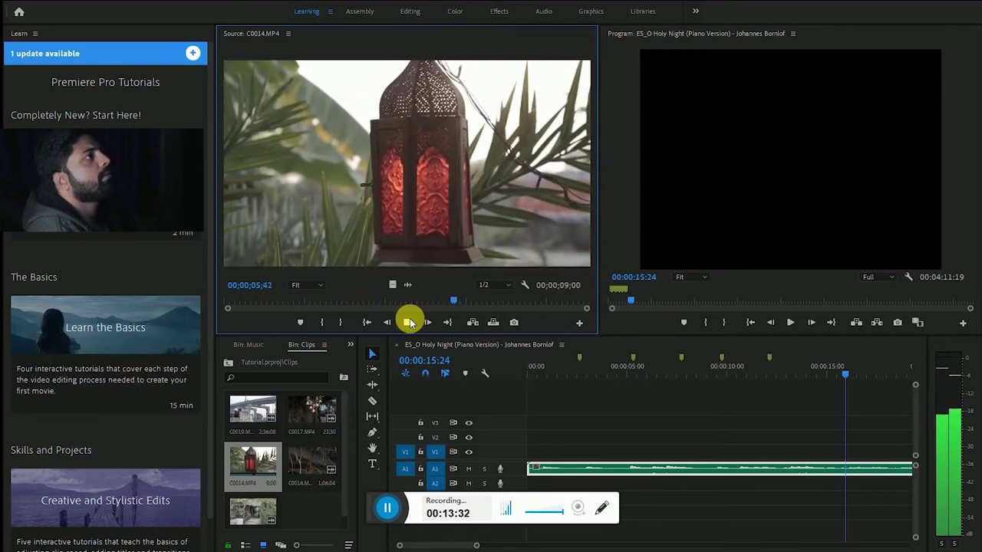
left_click(408, 322)
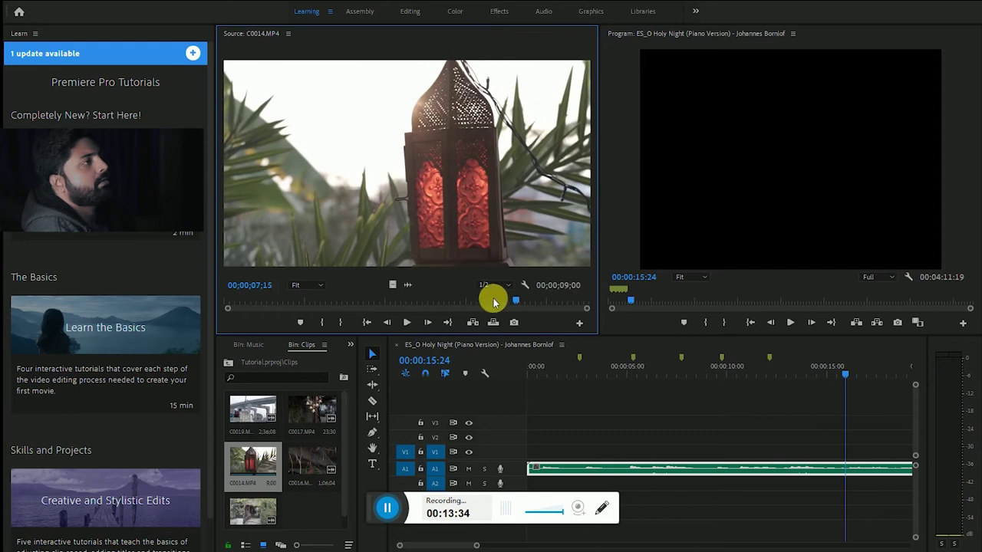
left_click_drag(514, 302, 434, 301)
key("y")
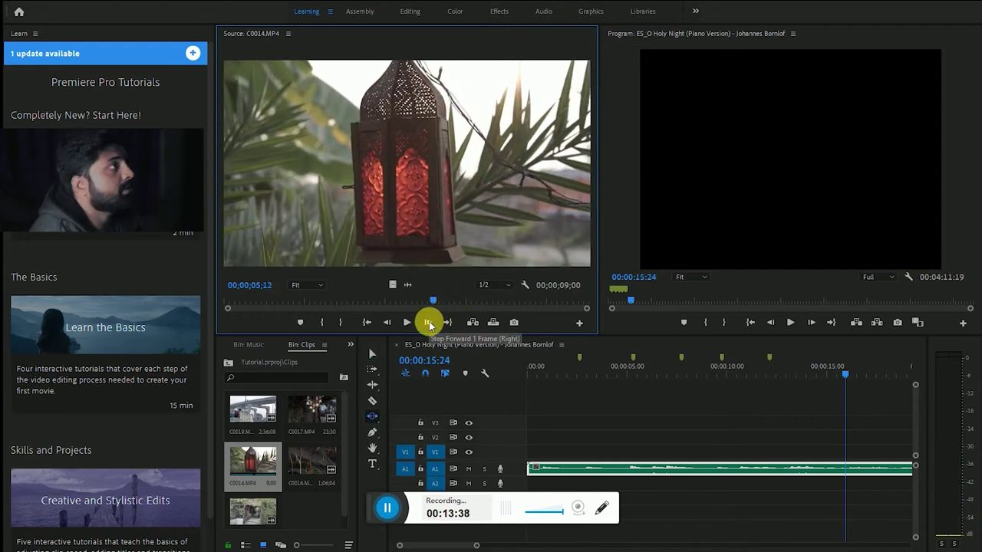
left_click(433, 301)
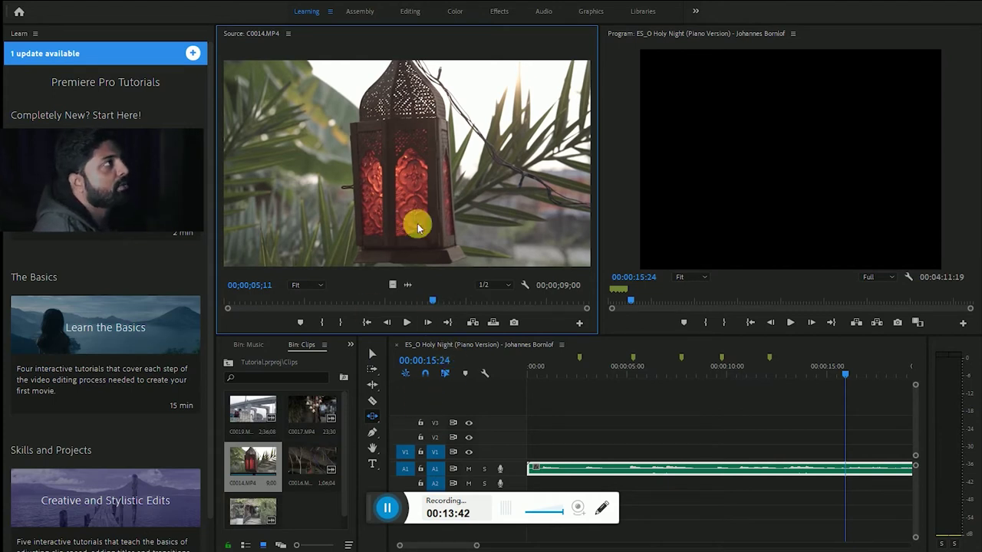
left_click_drag(432, 302, 369, 301)
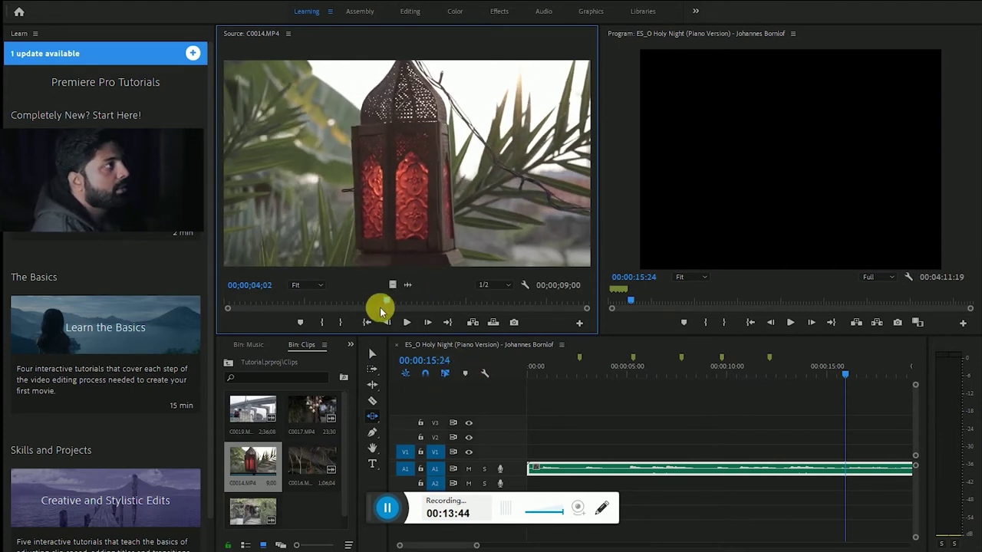
left_click(399, 328)
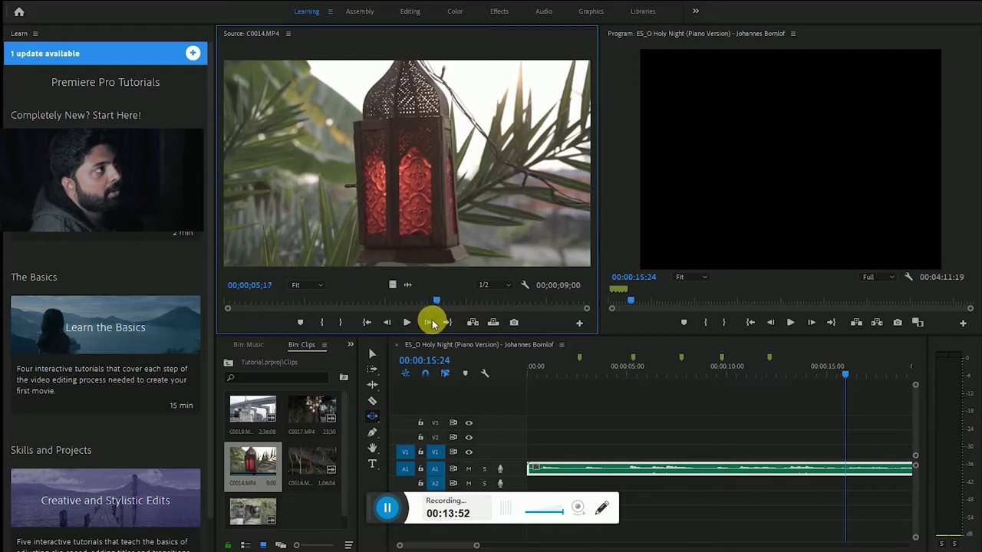
Step: Step back frame by frame in C0014.MP4 to 00;00;05;01
left_click(386, 323)
left_click(386, 322)
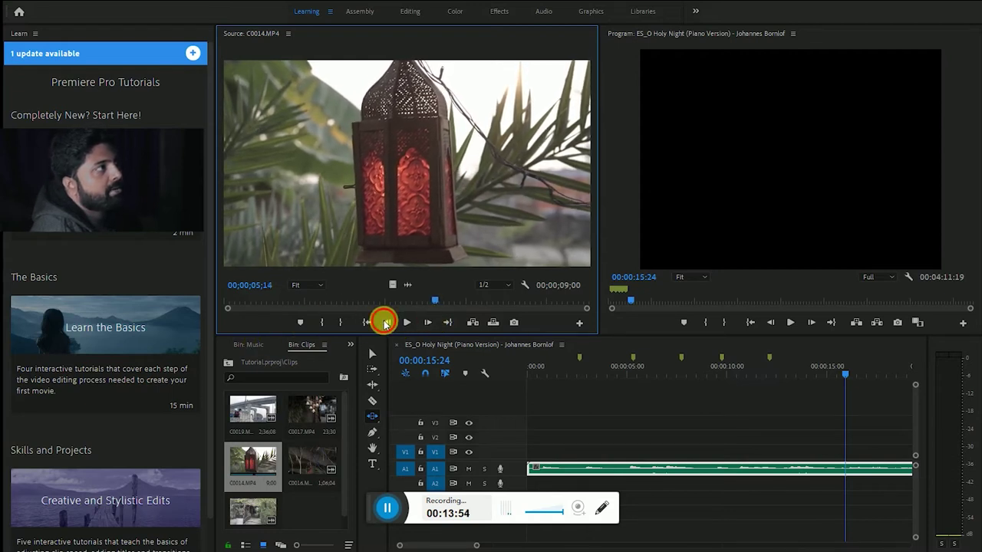
left_click(385, 322)
left_click(386, 323)
left_click(385, 323)
left_click(384, 323)
left_click(382, 324)
left_click(382, 323)
left_click(383, 323)
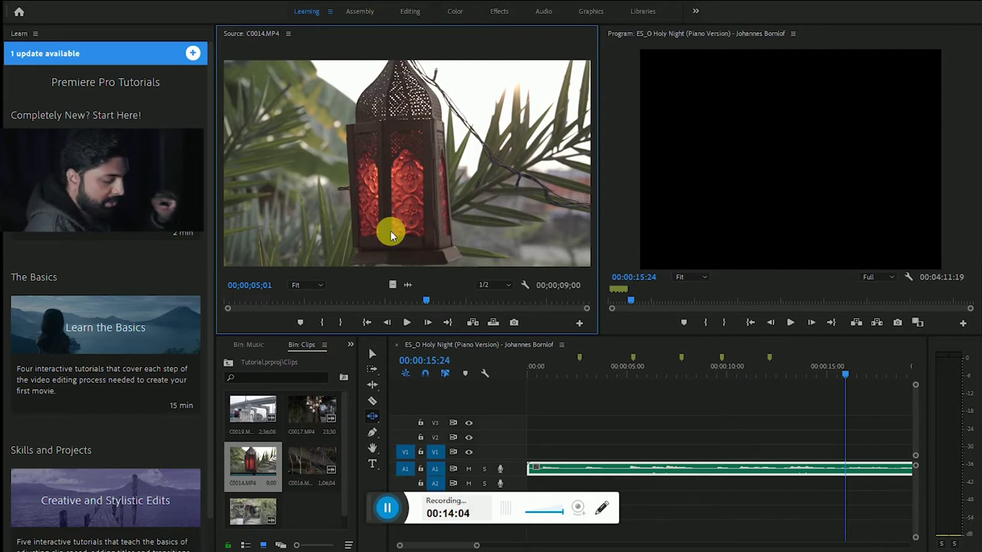
Step: Mark the In point at 05;01, play to 07;19, and drag the range onto V1
key("i")
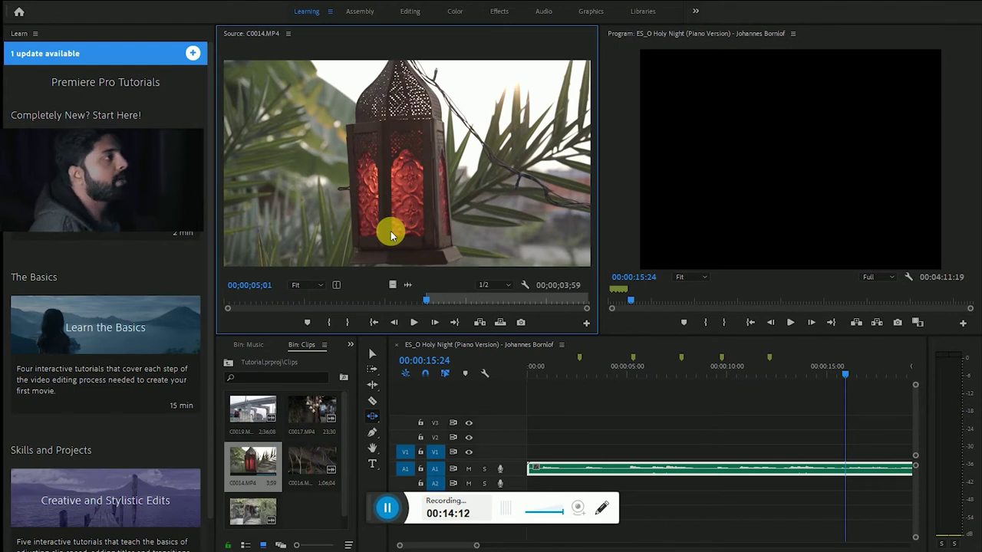
key("space")
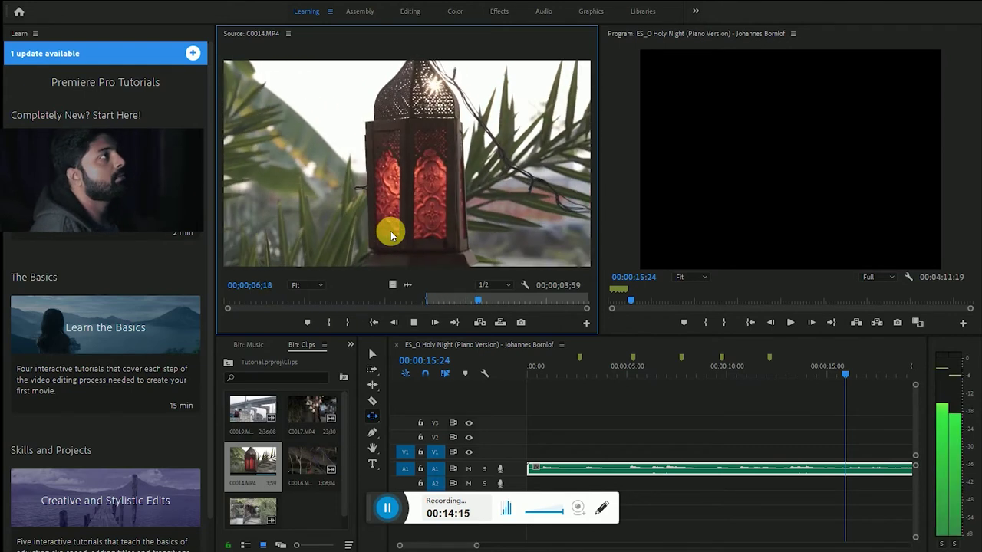
key("space")
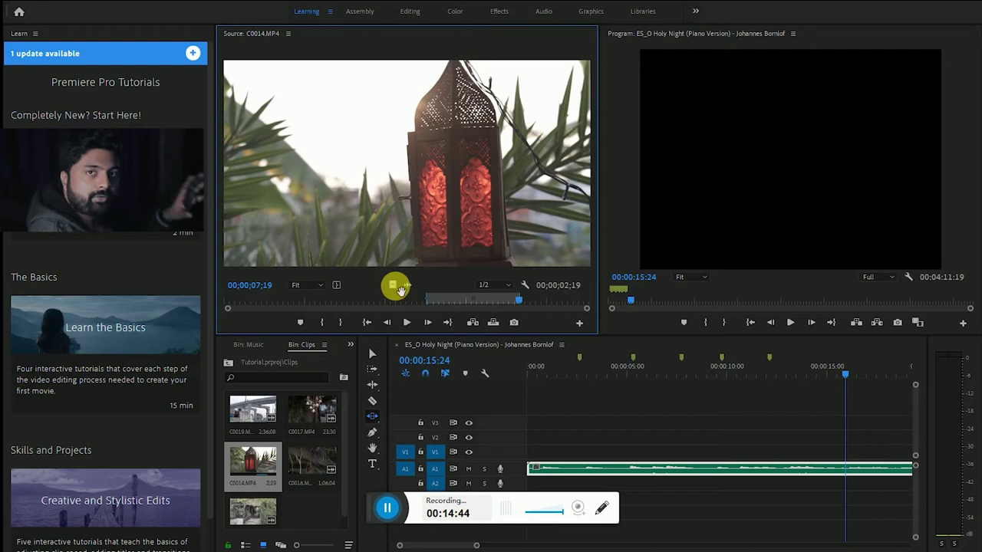
mouse_move(399, 289)
left_mouse_down()
mouse_move(546, 458)
mouse_move(529, 461)
left_mouse_up()
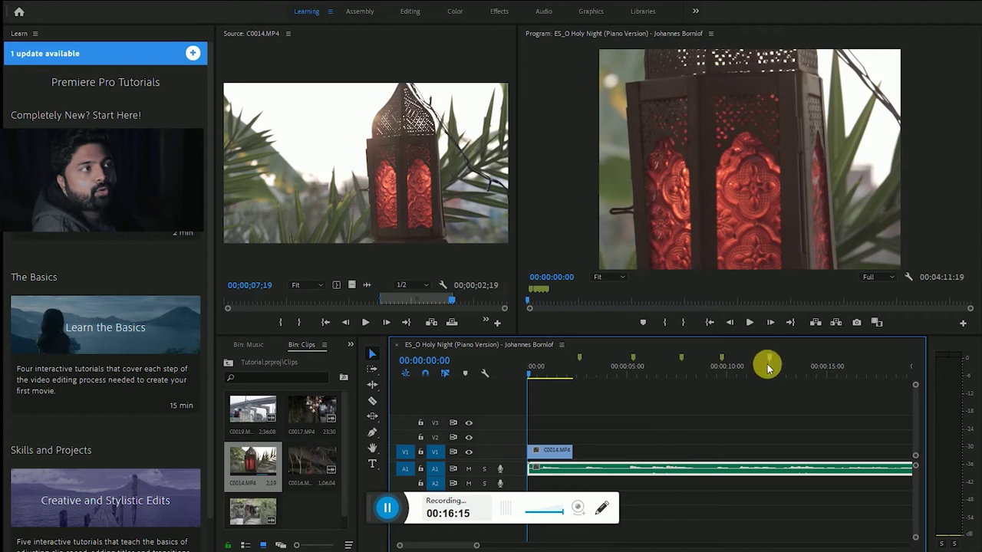
Step: Delete the Holy Night music from A1 and the C0014 clip from V1, emptying the sequence
left_click(625, 470)
key("Delete")
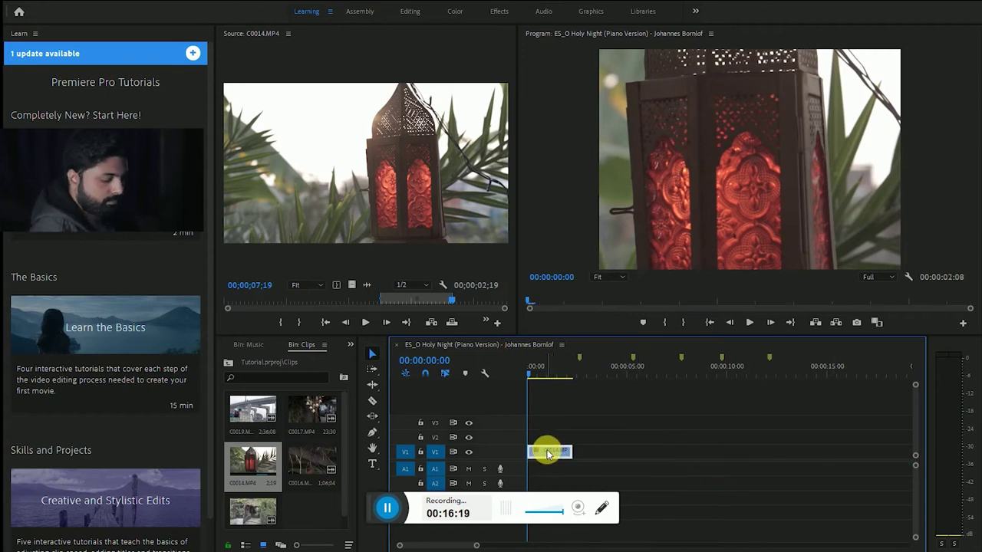
key("Delete")
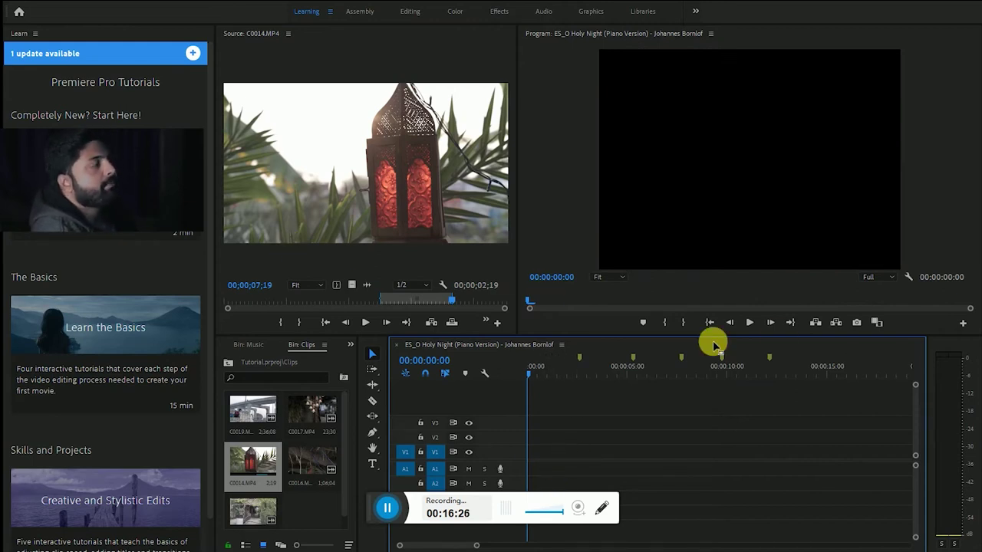
left_click(326, 157)
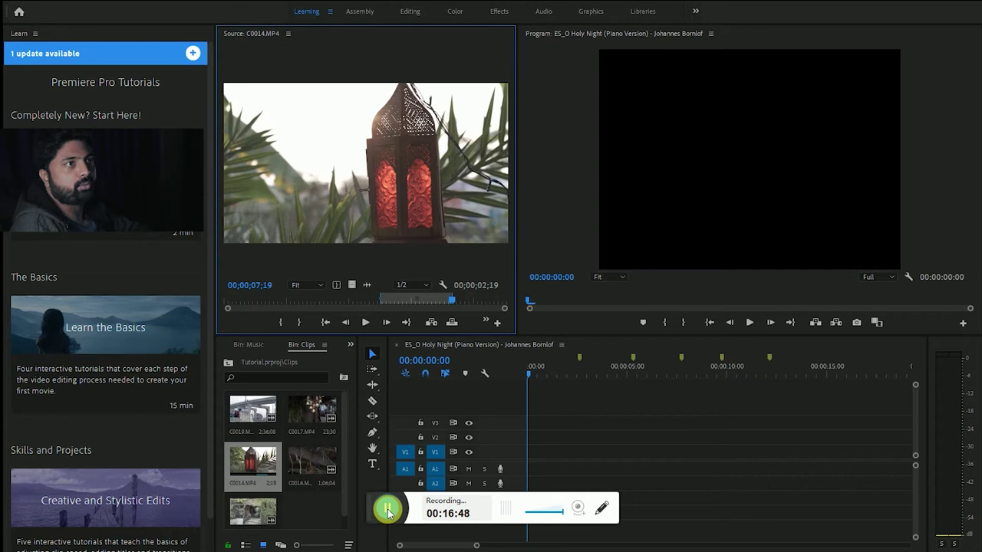
left_click(387, 510)
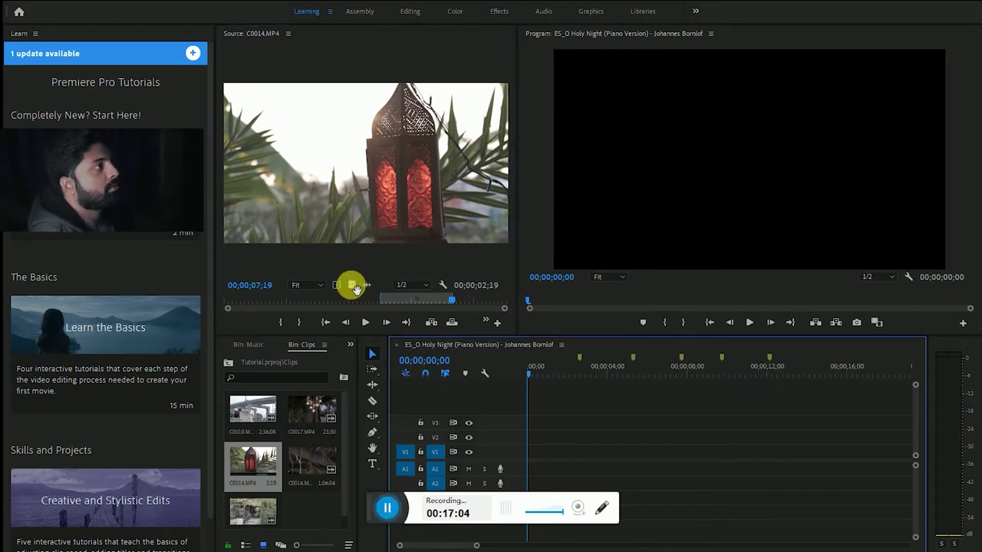
Step: Drop the marked 2;19 C0014.MP4 range at 00;00 on V1 and play it back
left_click(356, 289)
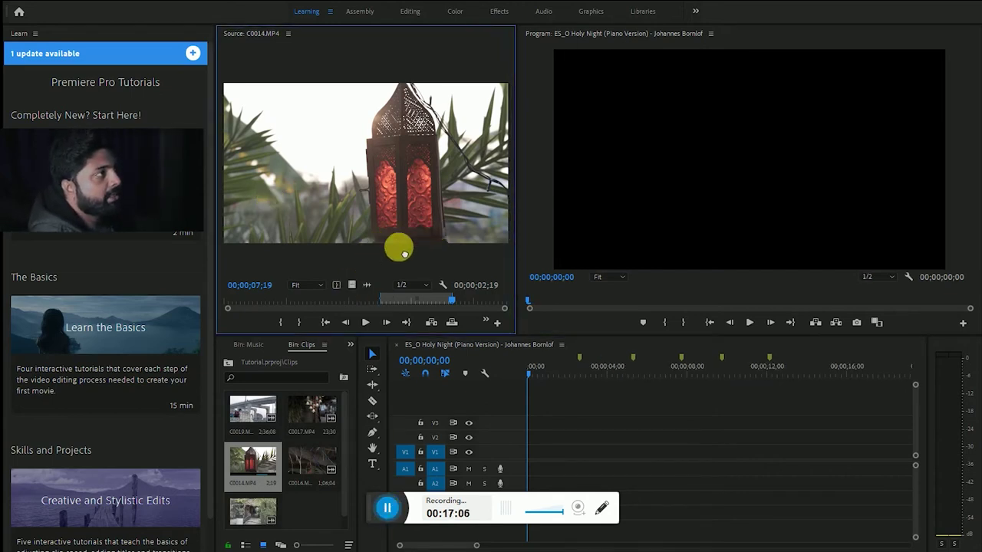
left_click_drag(471, 295, 541, 458)
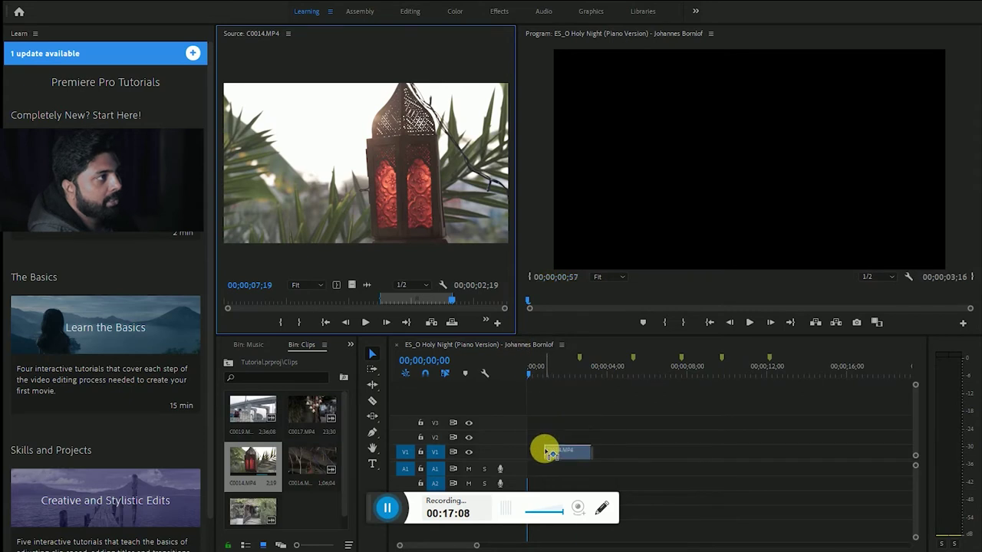
left_click_drag(537, 458, 531, 459)
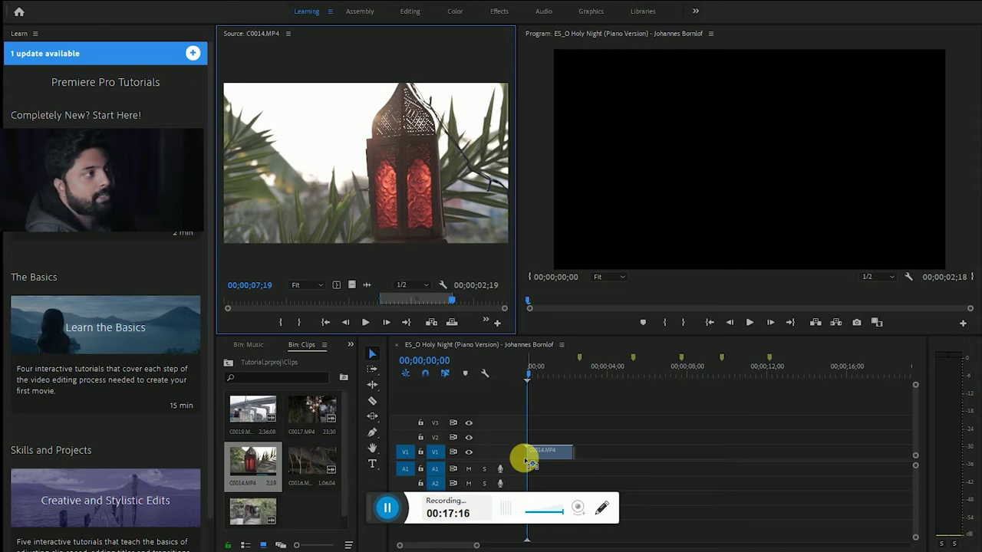
left_click_drag(525, 461, 505, 458)
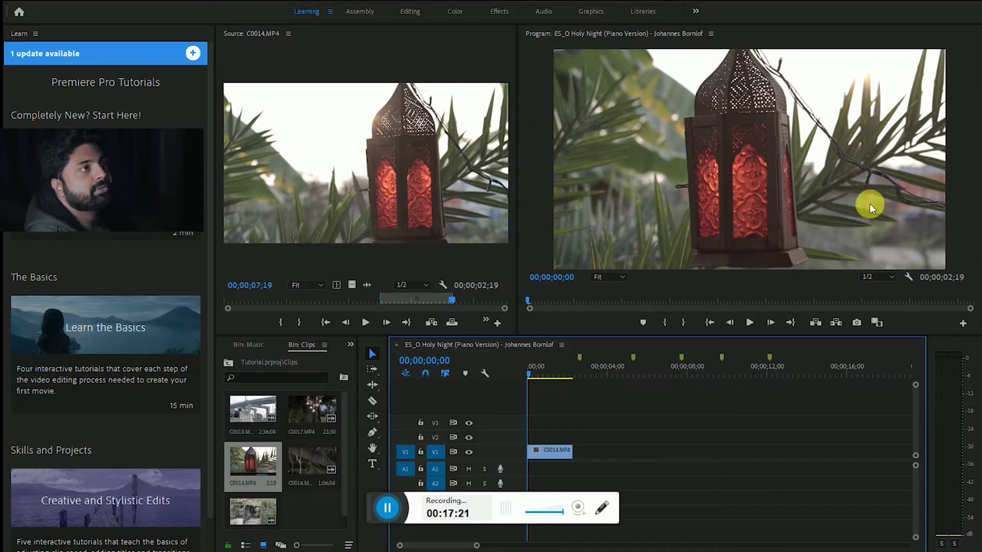
left_click(748, 323)
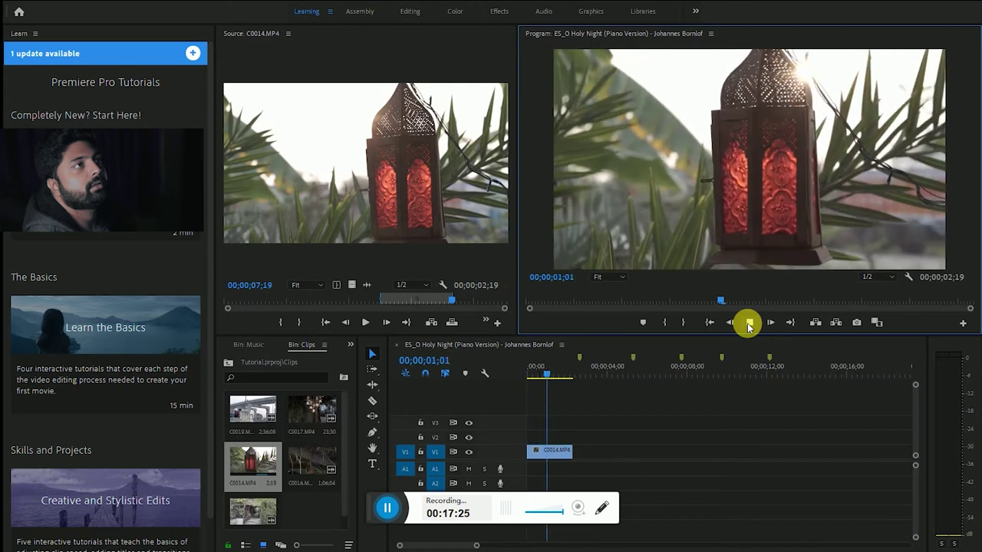
left_click(748, 323)
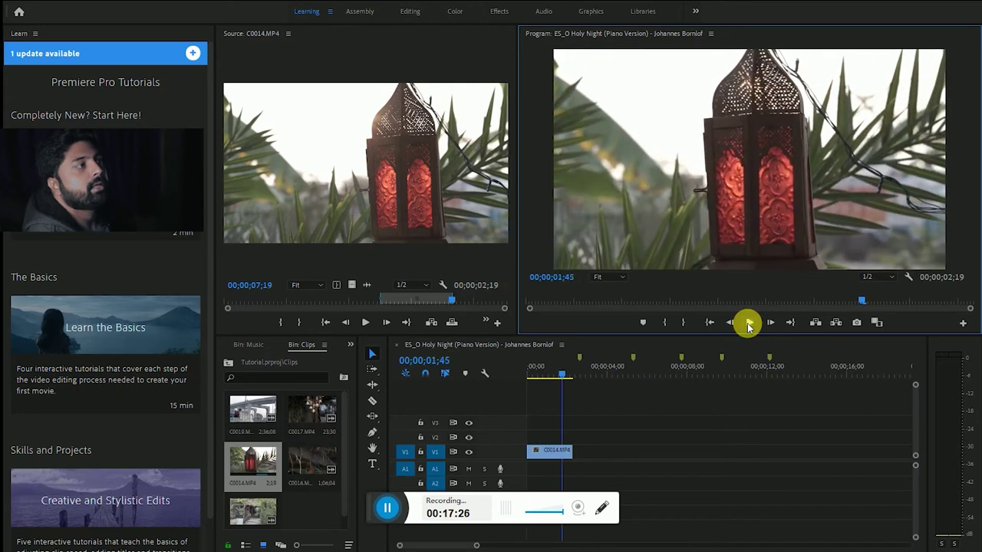
Step: Place the O Holy Night music from the Music bin at the start of A1 and play it back
left_click(229, 365)
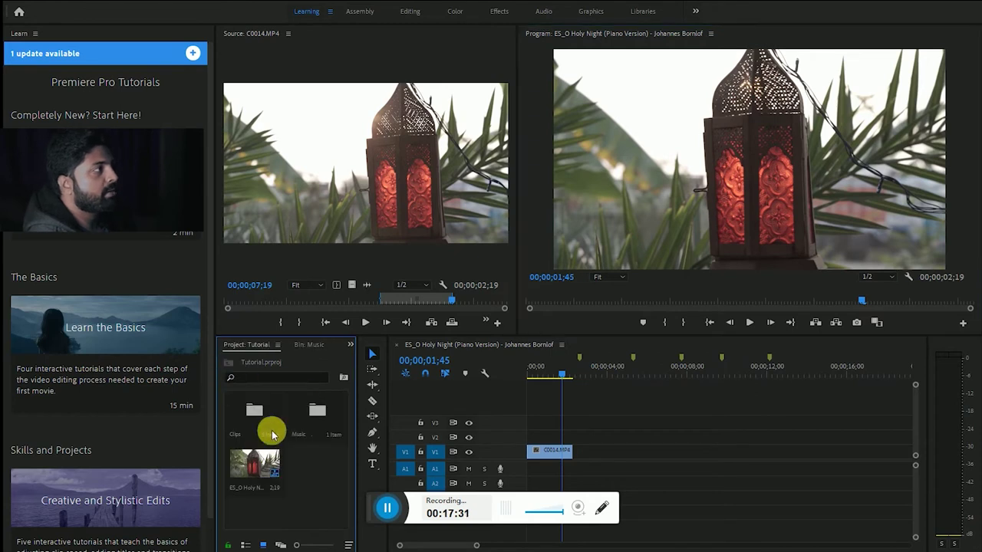
double_click(309, 417)
right_click(261, 451)
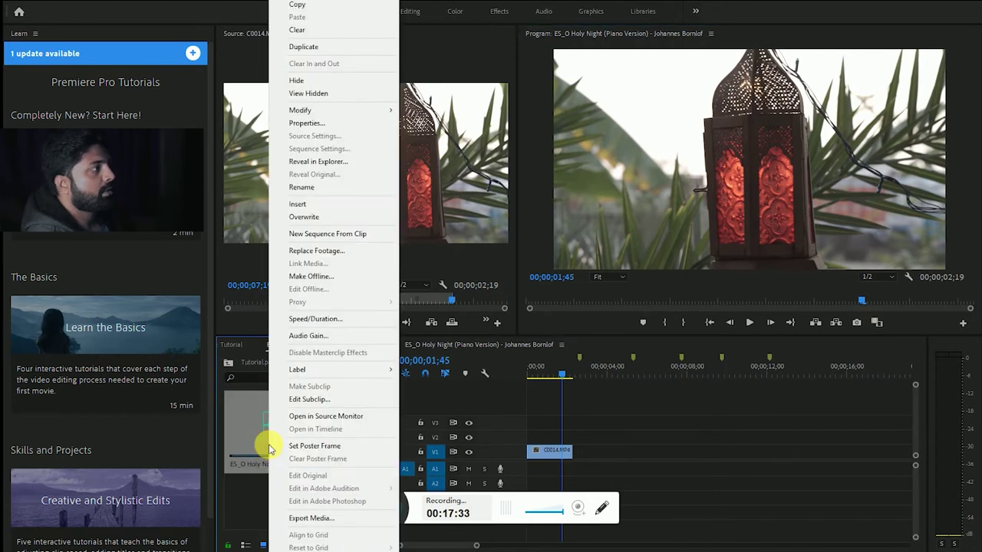
left_click(238, 422)
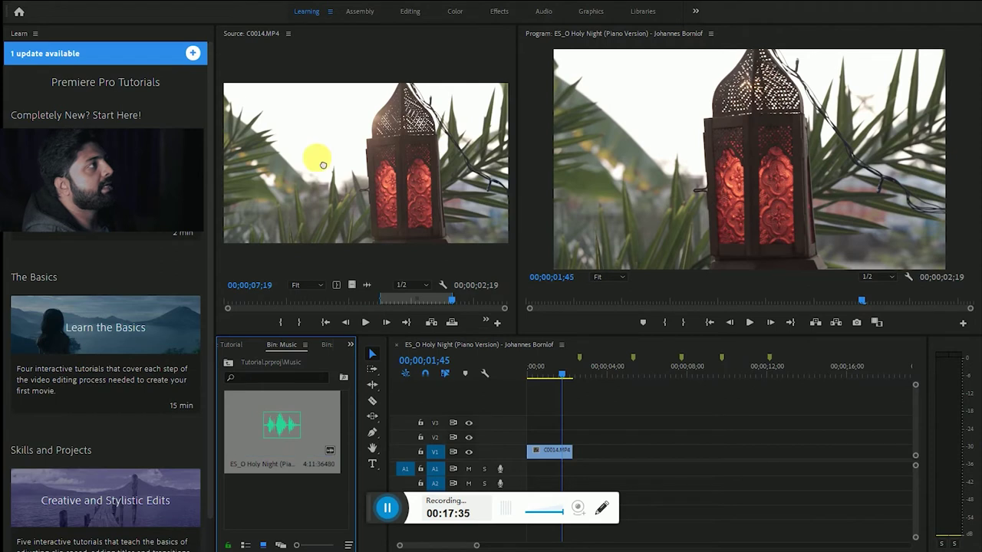
mouse_move(323, 163)
left_mouse_down()
mouse_move(537, 474)
mouse_move(528, 474)
left_mouse_up()
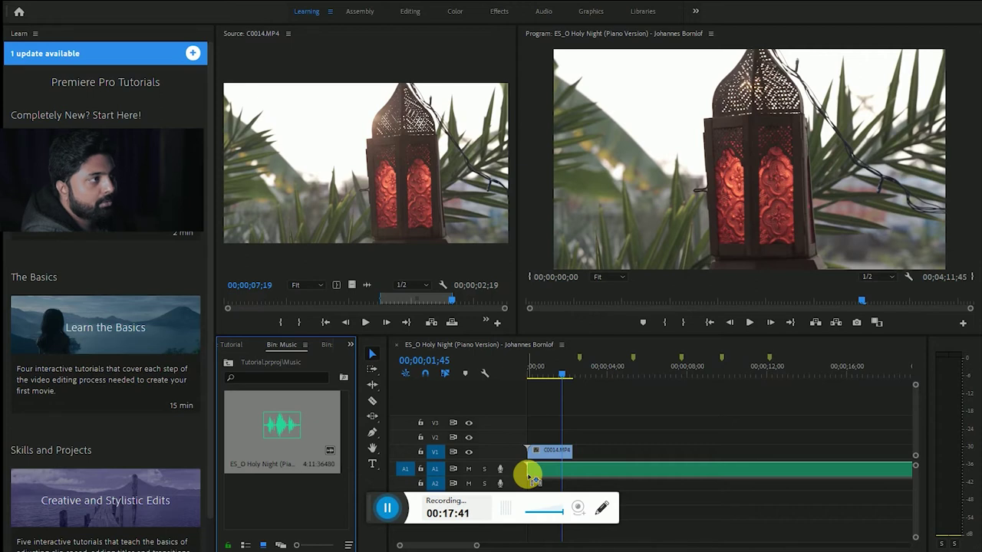
left_click_drag(529, 474, 529, 469)
left_click(560, 371)
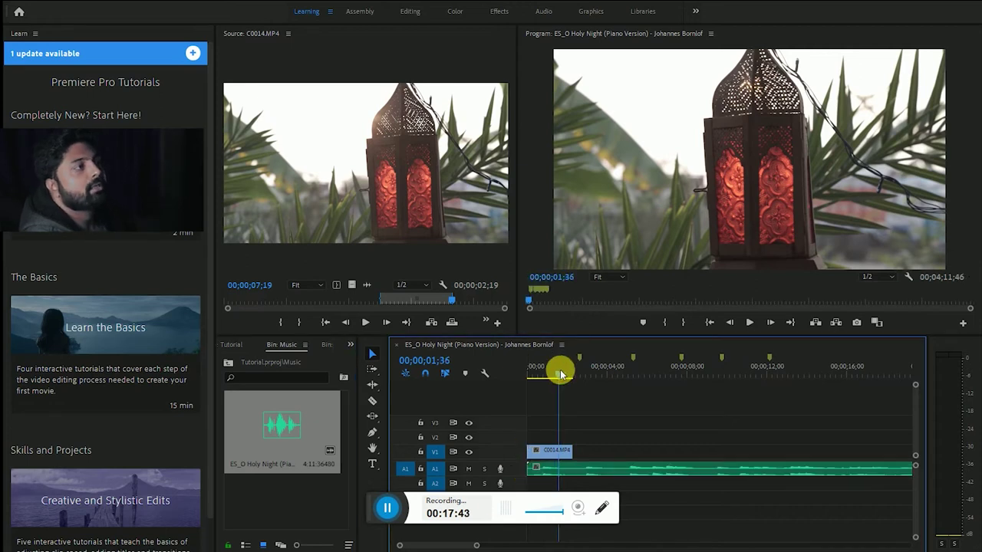
left_click_drag(560, 370, 513, 380)
left_click(744, 325)
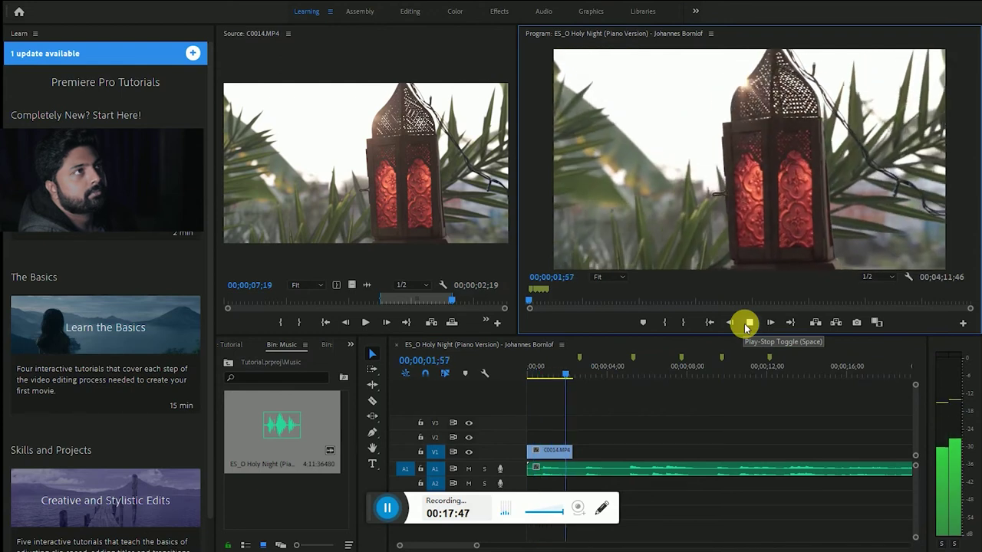
left_click(745, 324)
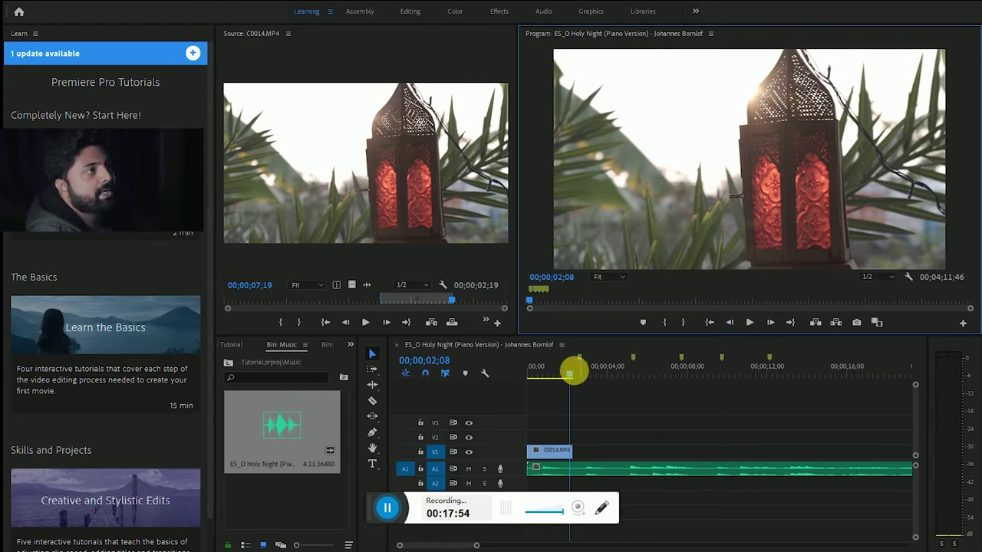
Step: Save the project and extend the end of C0014.MP4 on V1 slightly
key("ctrl+s")
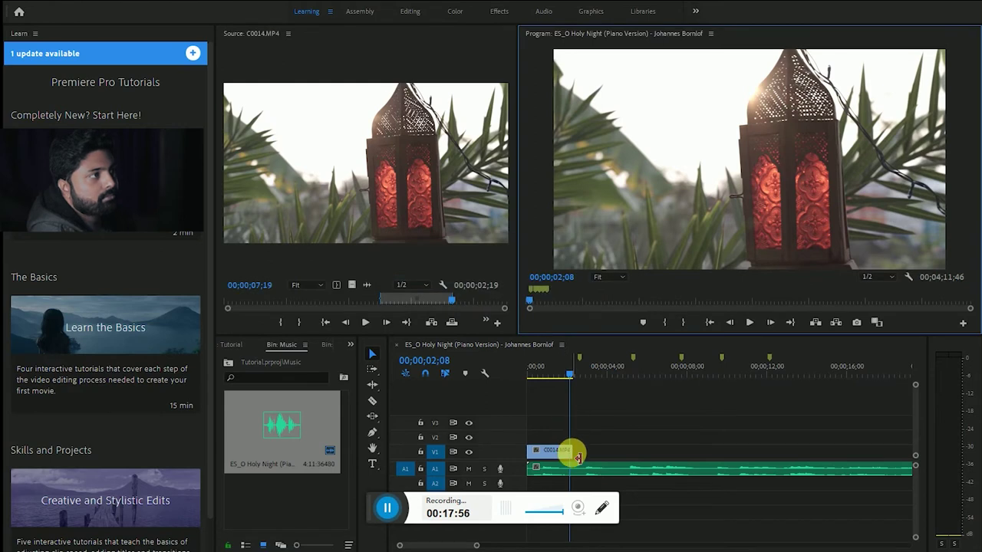
left_click_drag(578, 458, 589, 459)
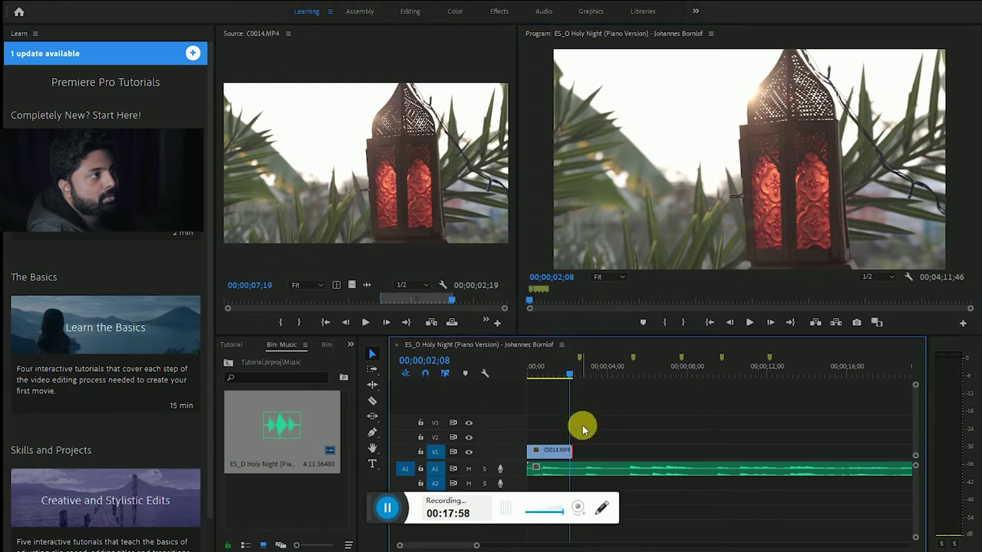
left_click(579, 458)
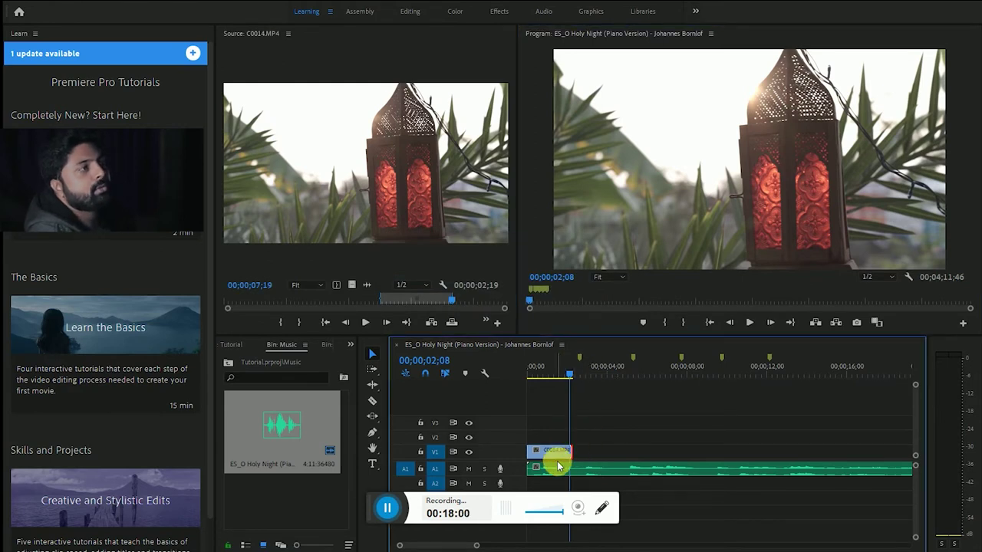
left_click(543, 444)
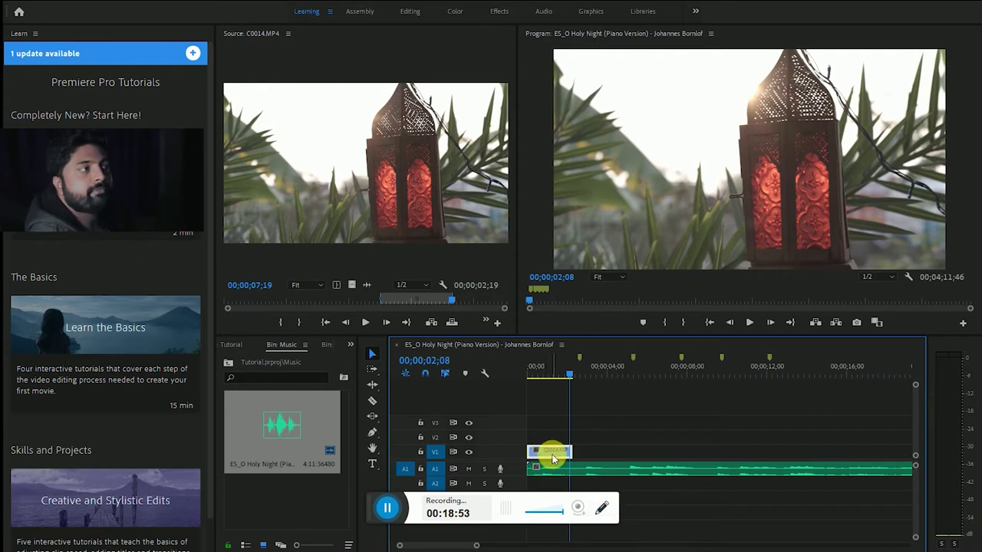
Step: Set C0014.MP4 to 80% speed with Optical Flow time interpolation
right_click(547, 453)
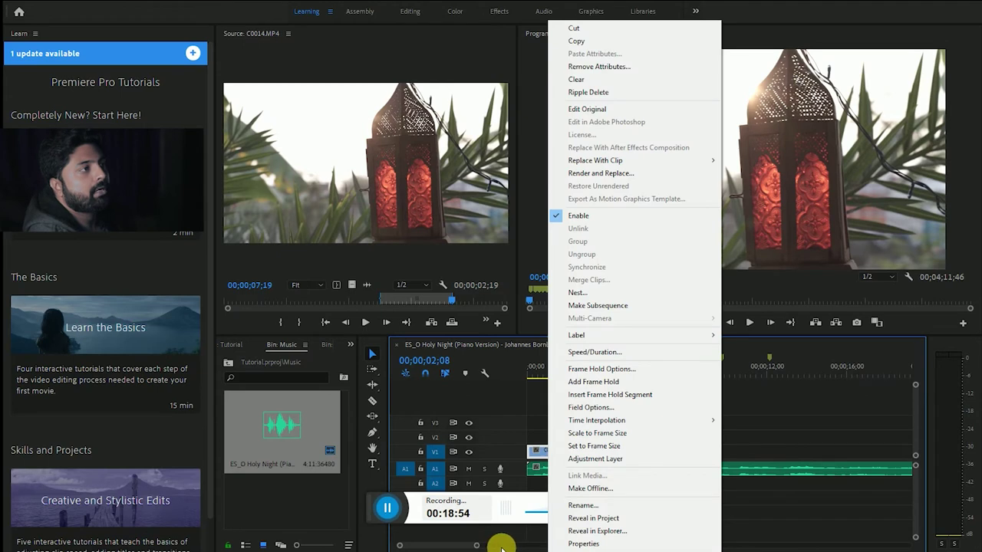
left_click(575, 352)
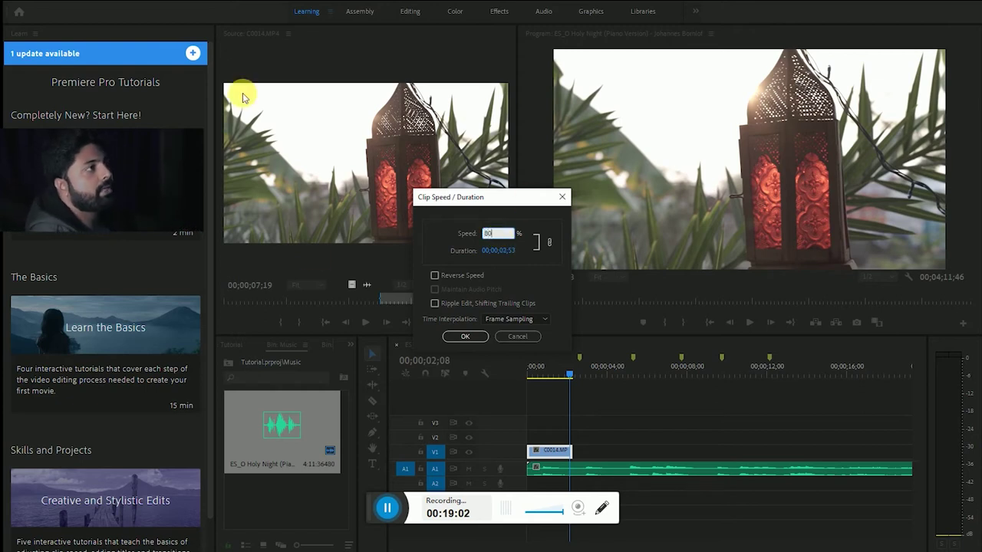
left_click(506, 319)
left_click(506, 358)
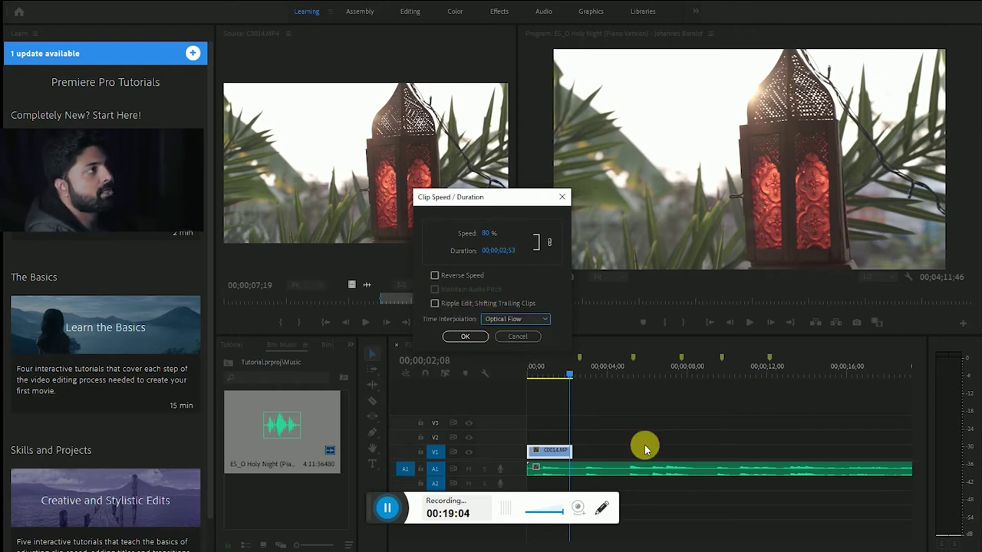
left_click(472, 338)
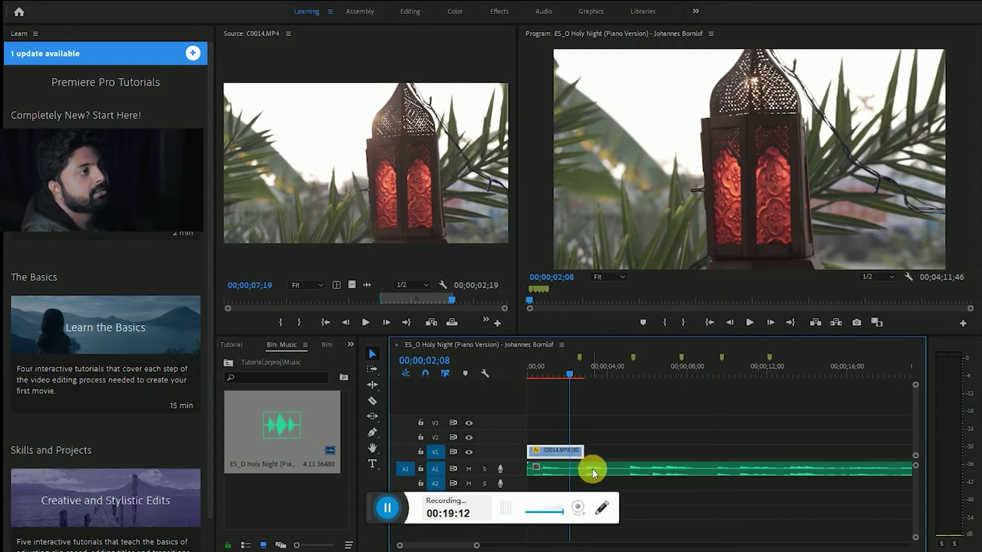
Step: Play the slowed clip from the sequence start and park the playhead at its end
left_click(558, 378)
left_click_drag(557, 377, 528, 364)
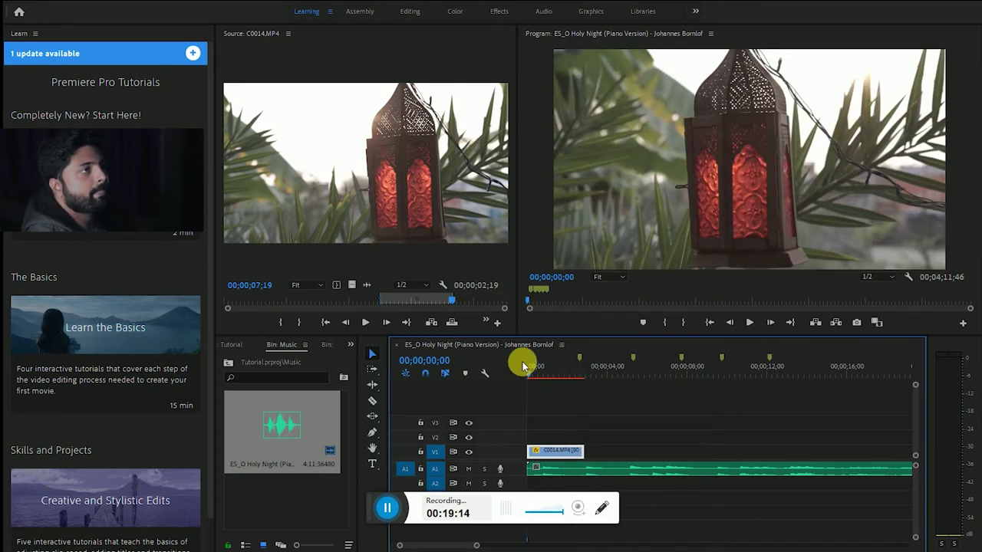
left_click(748, 322)
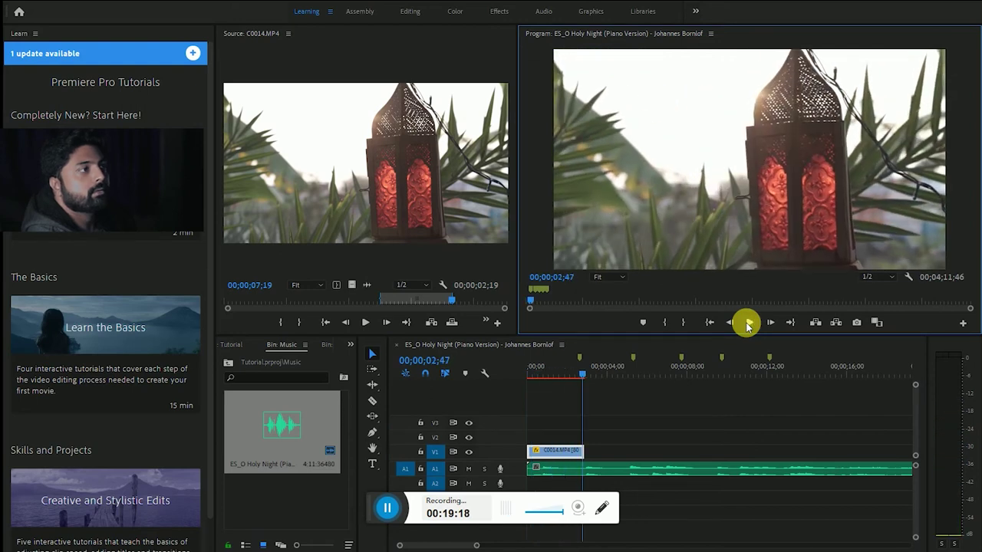
left_click(748, 323)
left_click_drag(592, 373, 584, 376)
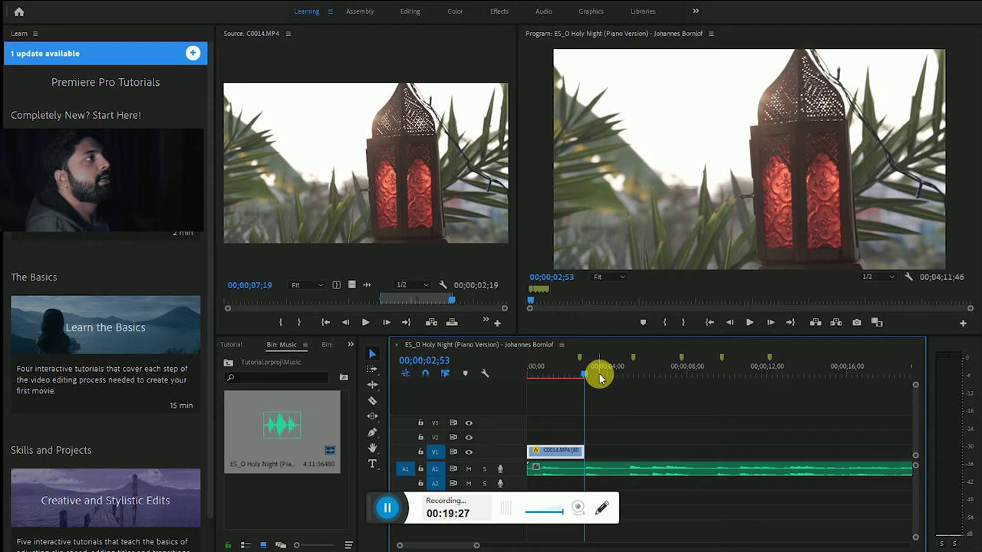
Step: Load C0018.MP4 and mark the red-flower shot with In at 18;39 and Out at 20;59
left_click(227, 362)
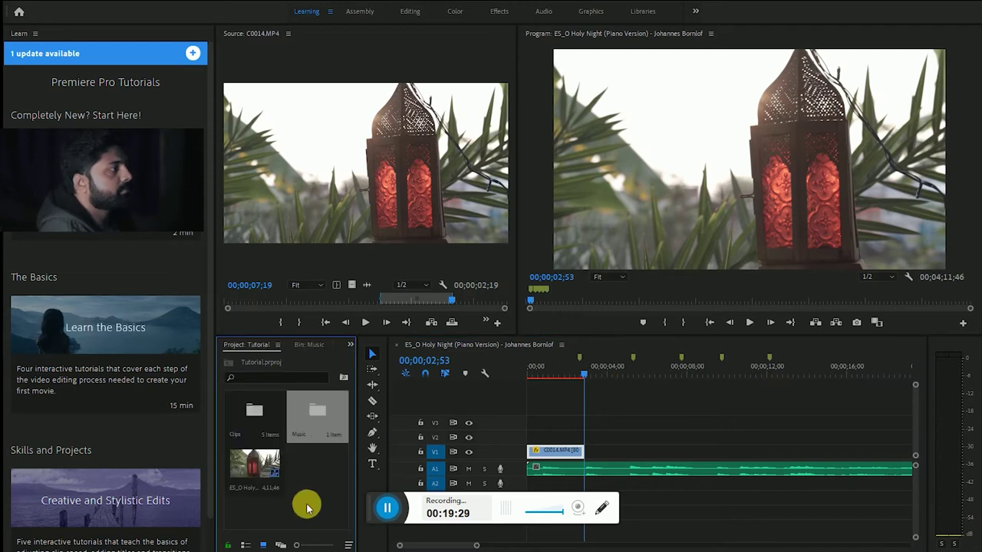
double_click(253, 410)
double_click(252, 510)
left_click(374, 322)
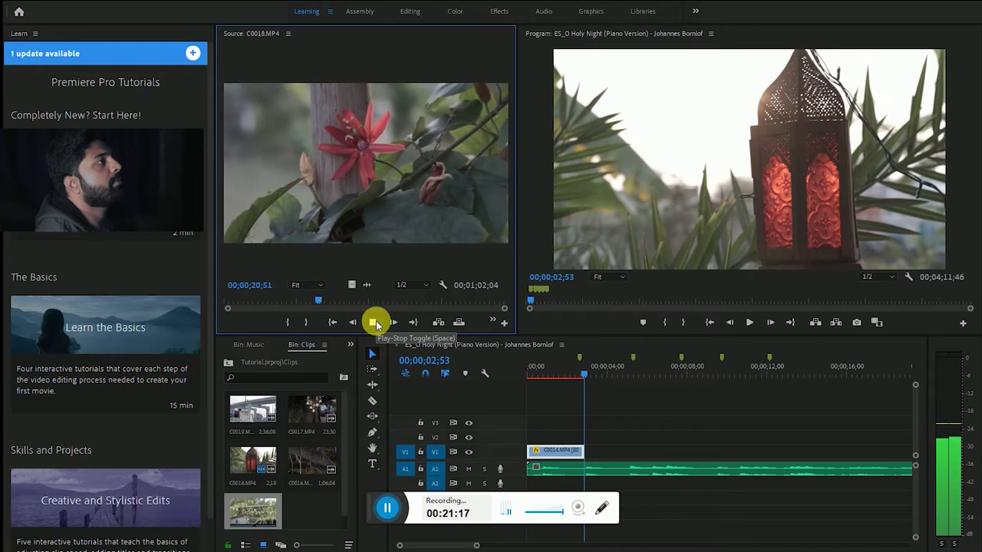
left_click(374, 322)
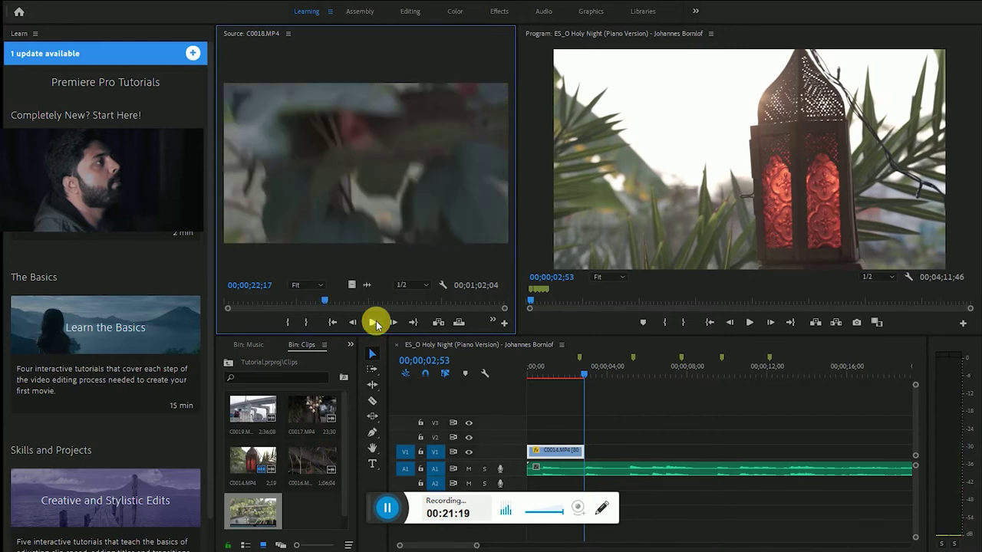
left_click_drag(323, 302, 306, 301)
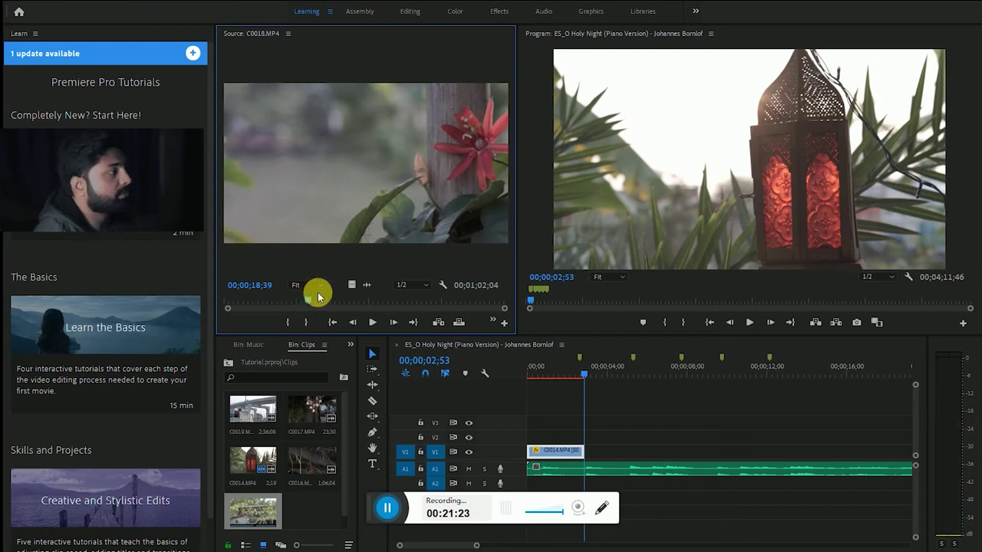
key("i")
left_click(372, 322)
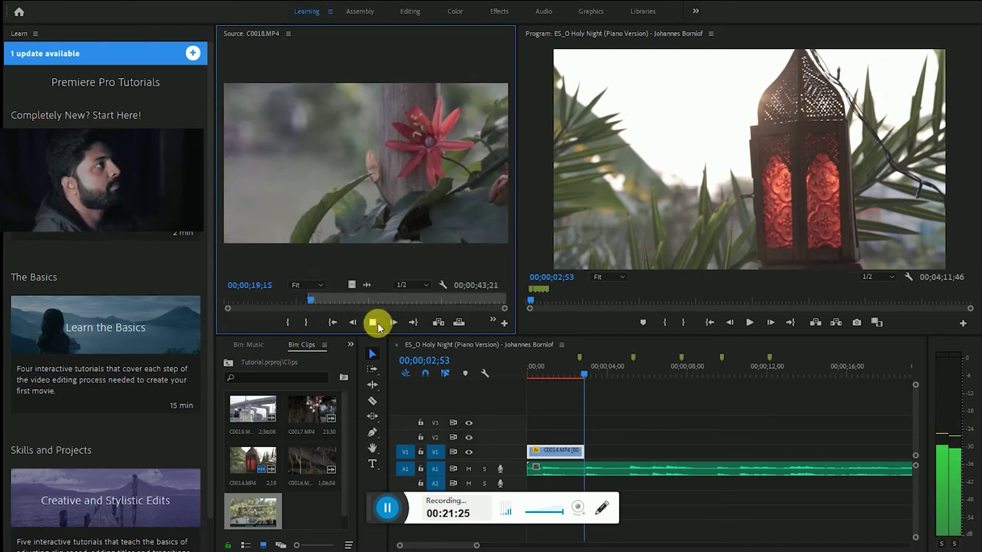
left_click(377, 326)
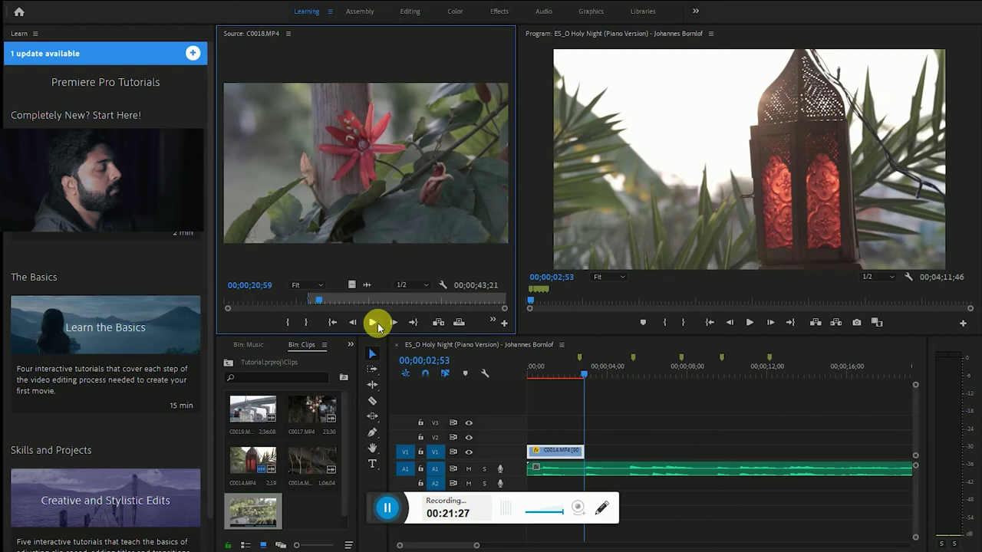
key("o")
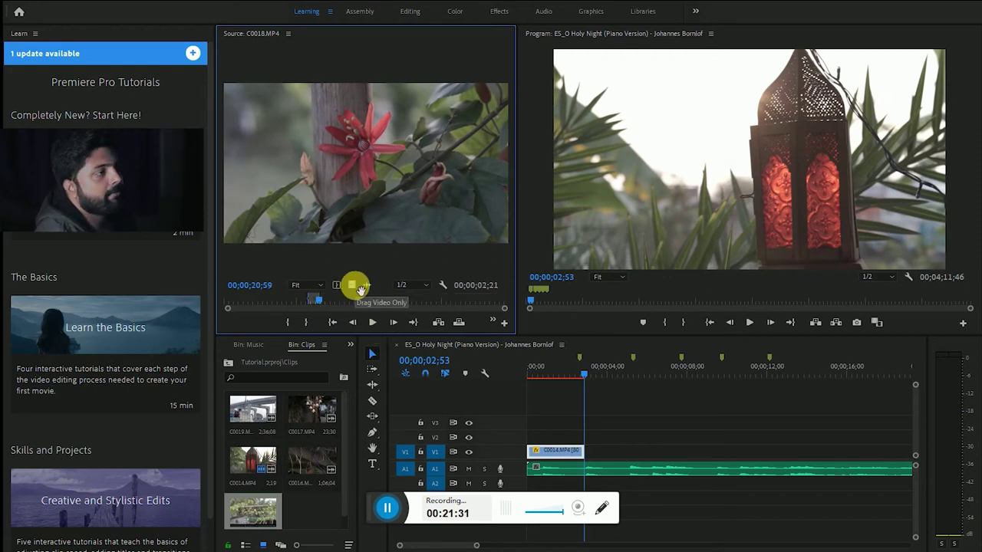
Step: Drag the flower shot video-only onto V1 after C0014 and play back the sequence
left_click_drag(360, 289, 595, 462)
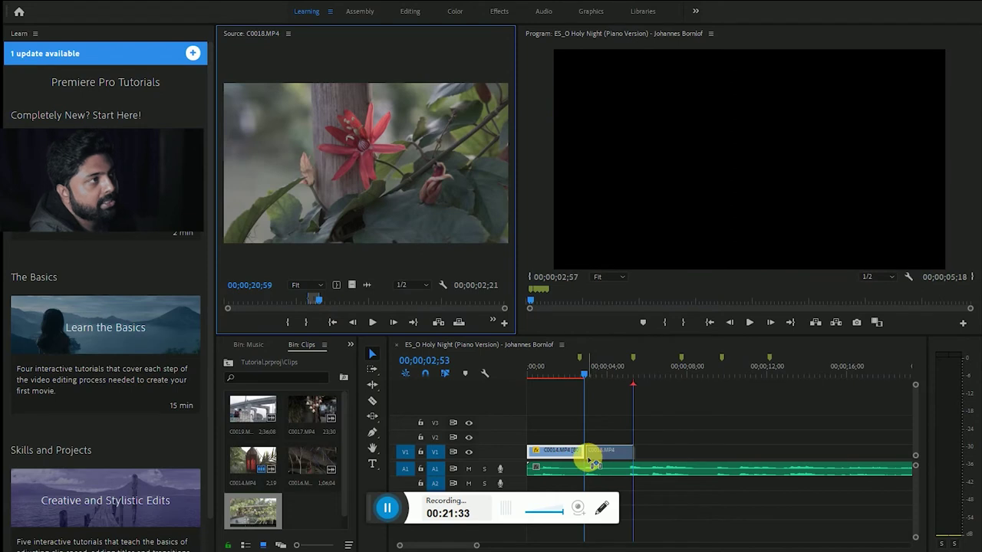
left_click_drag(595, 462, 588, 461)
left_click_drag(587, 368, 528, 368)
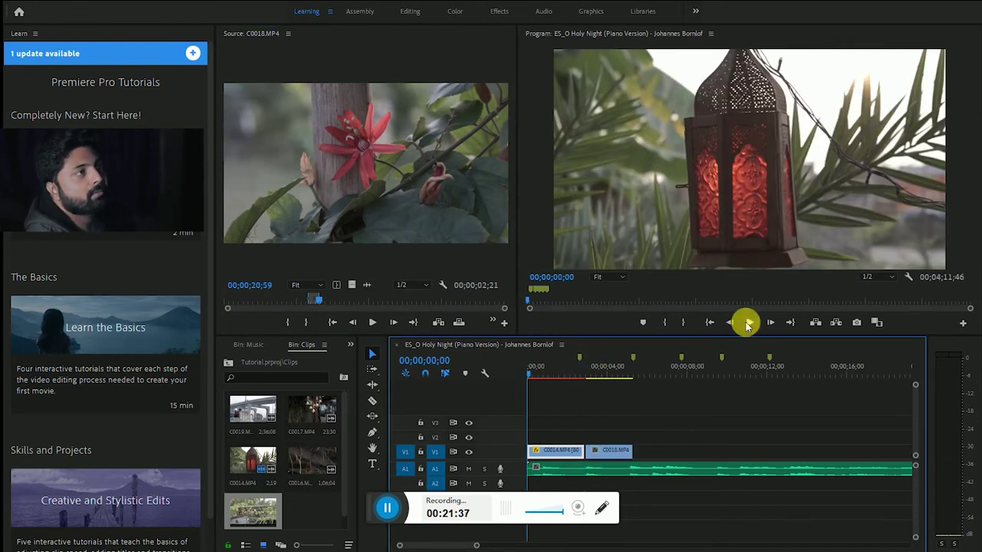
left_click(747, 323)
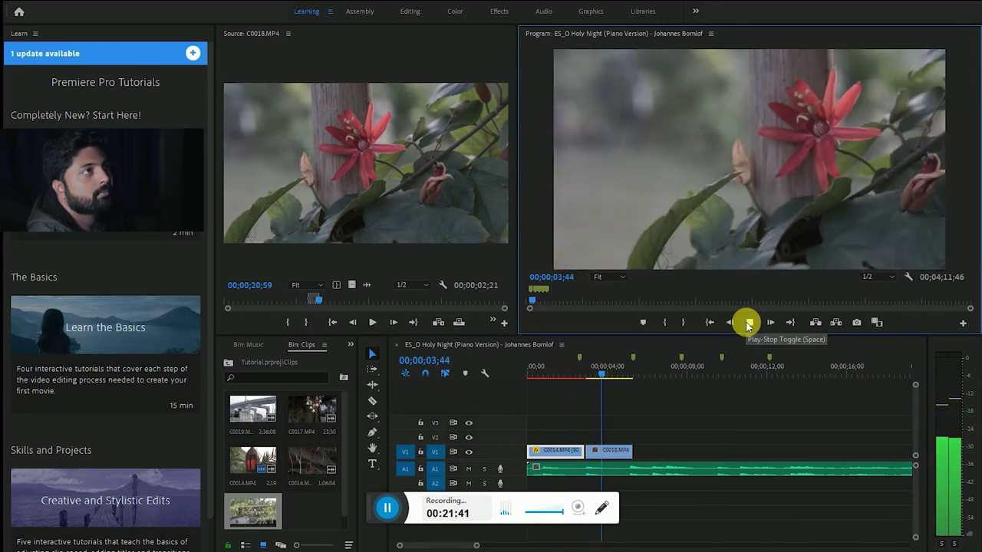
left_click(748, 324)
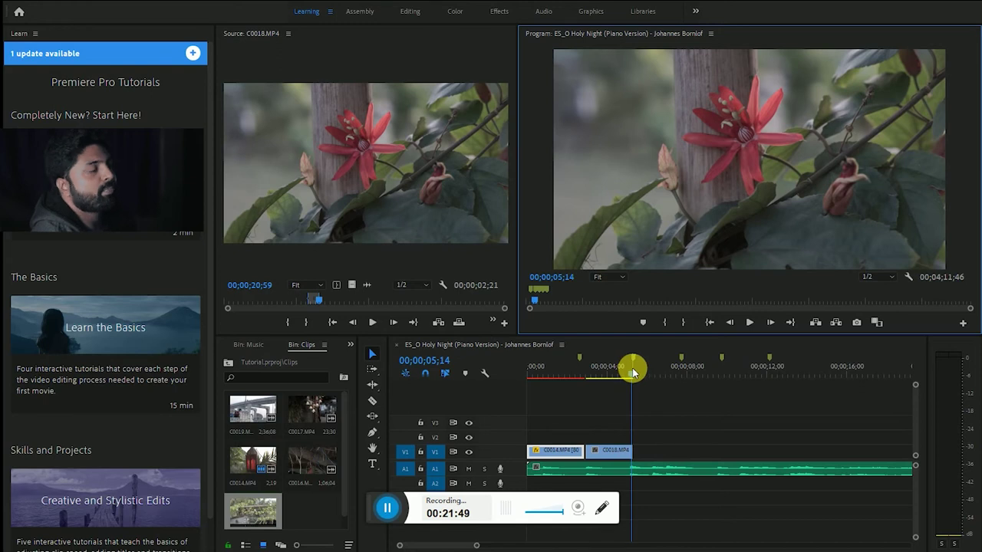
mouse_move(634, 377)
left_mouse_down()
mouse_move(605, 385)
mouse_move(622, 377)
mouse_move(611, 376)
left_mouse_up()
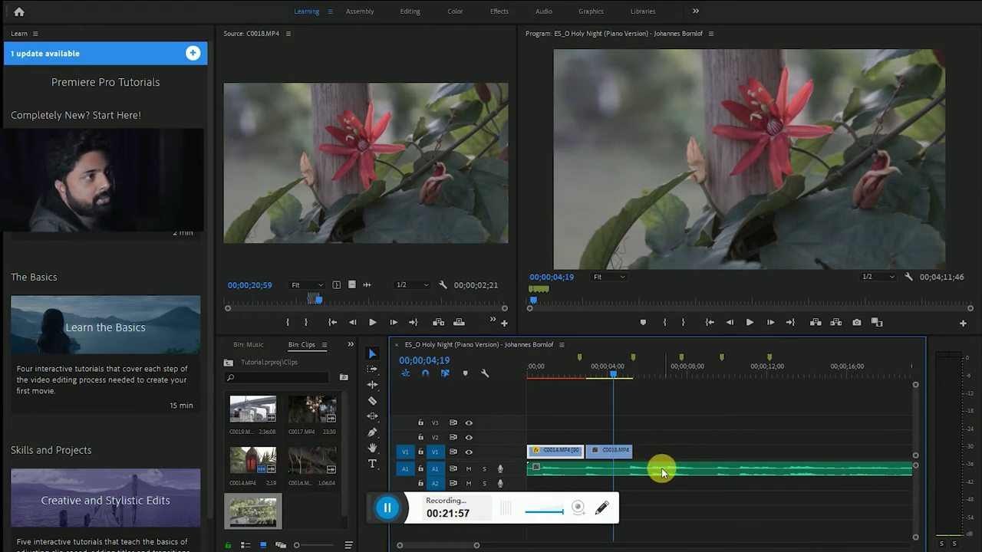
right_click(619, 455)
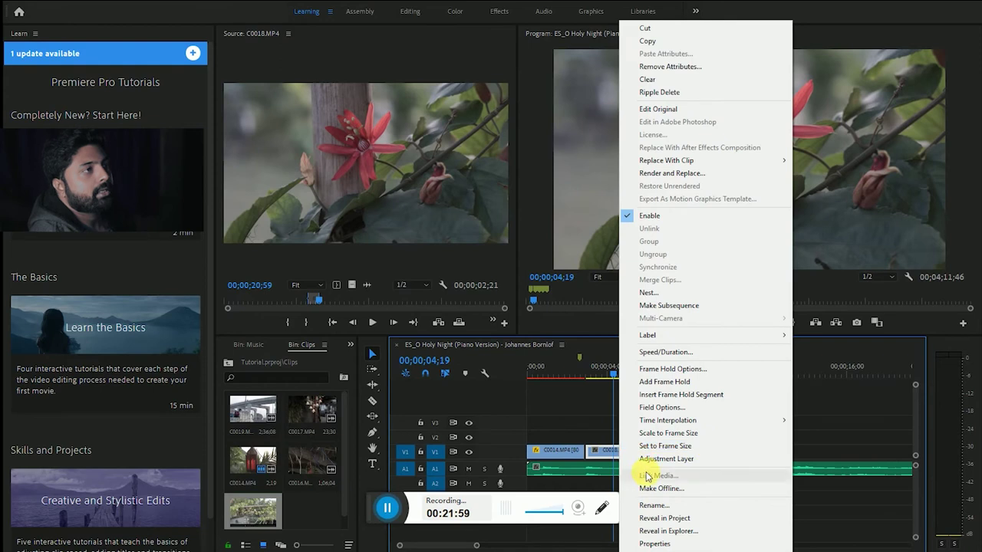
left_click(675, 351)
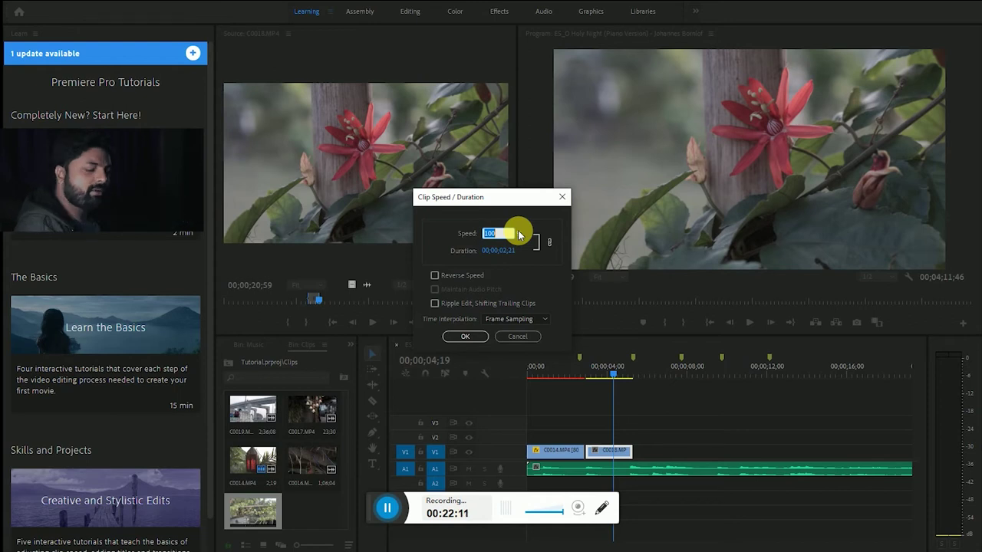
type("50")
key("Return")
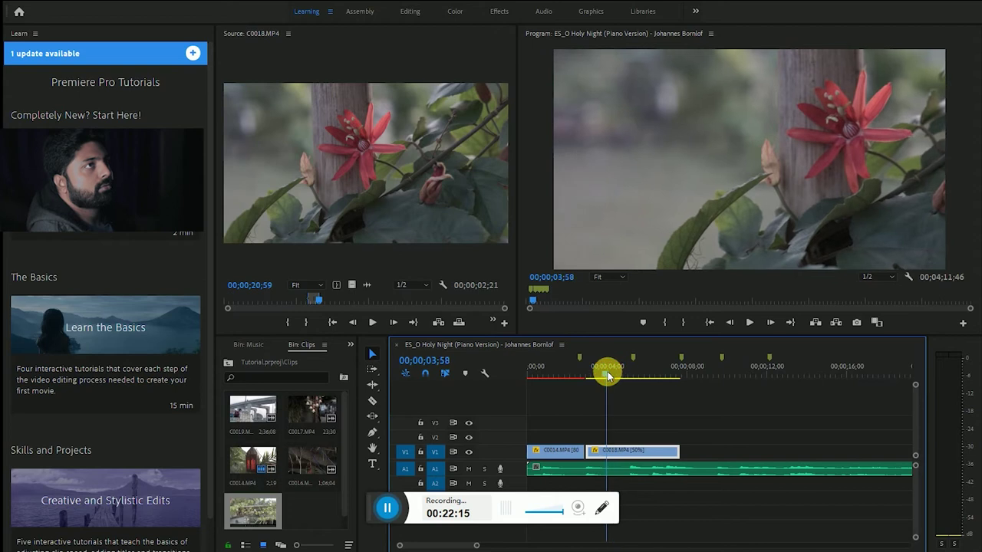
left_click_drag(621, 375, 568, 374)
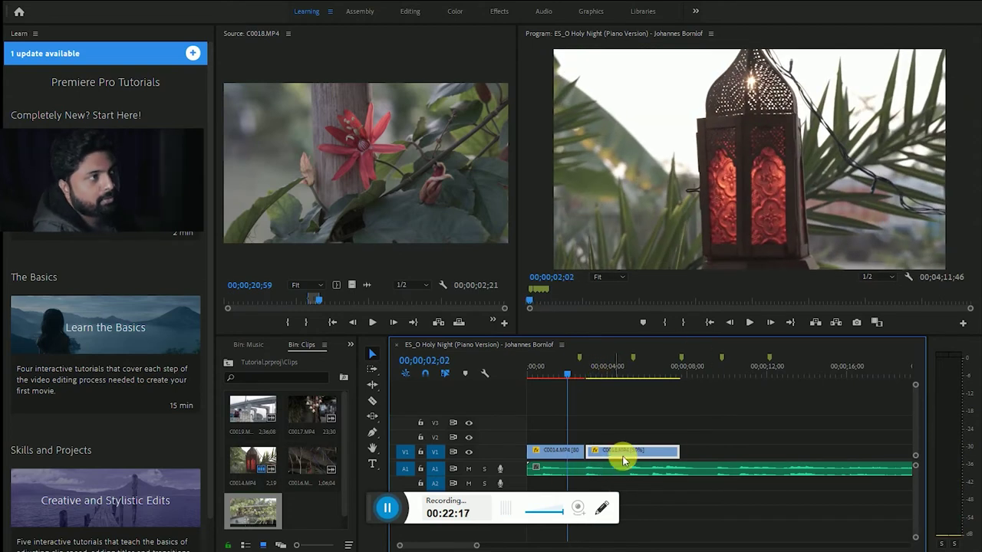
left_click(748, 325)
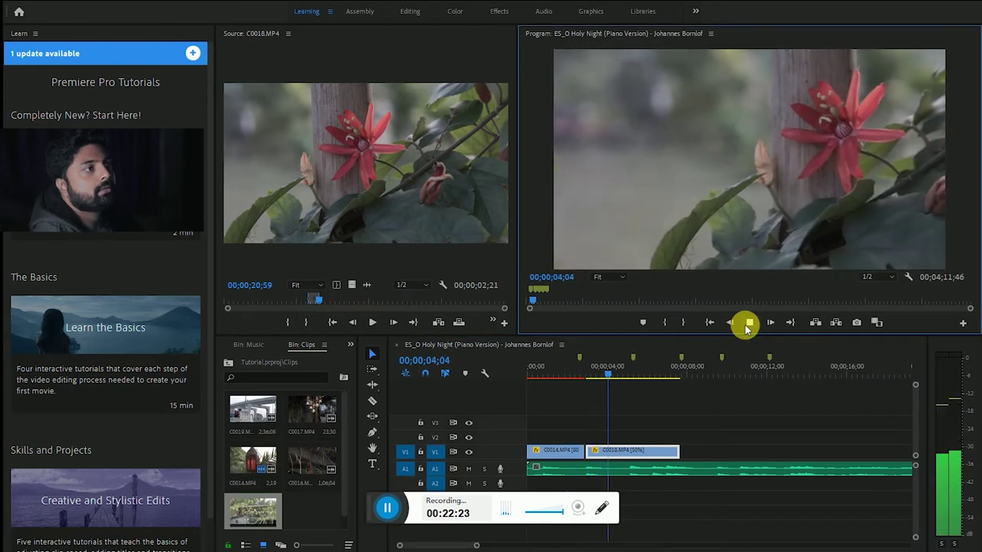
left_click(748, 324)
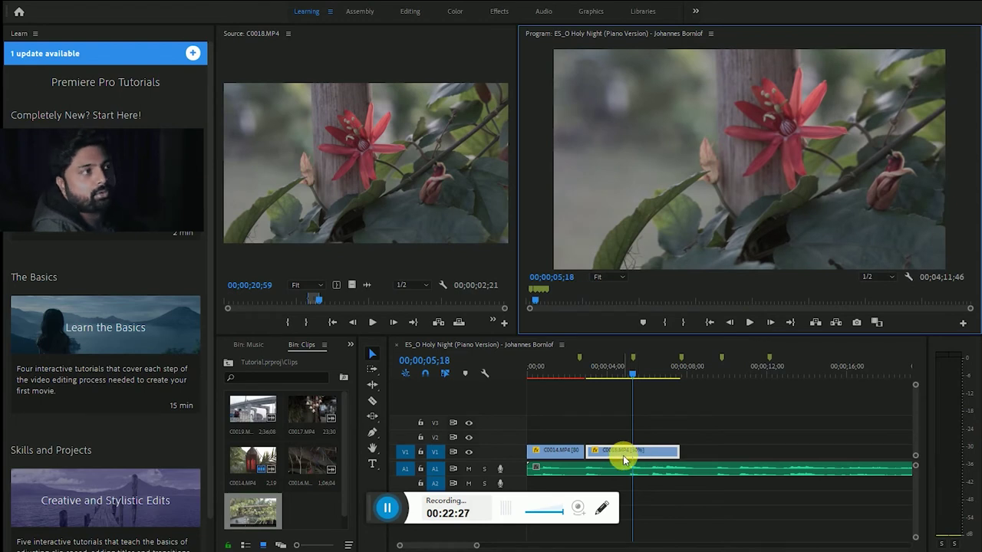
left_click(370, 402)
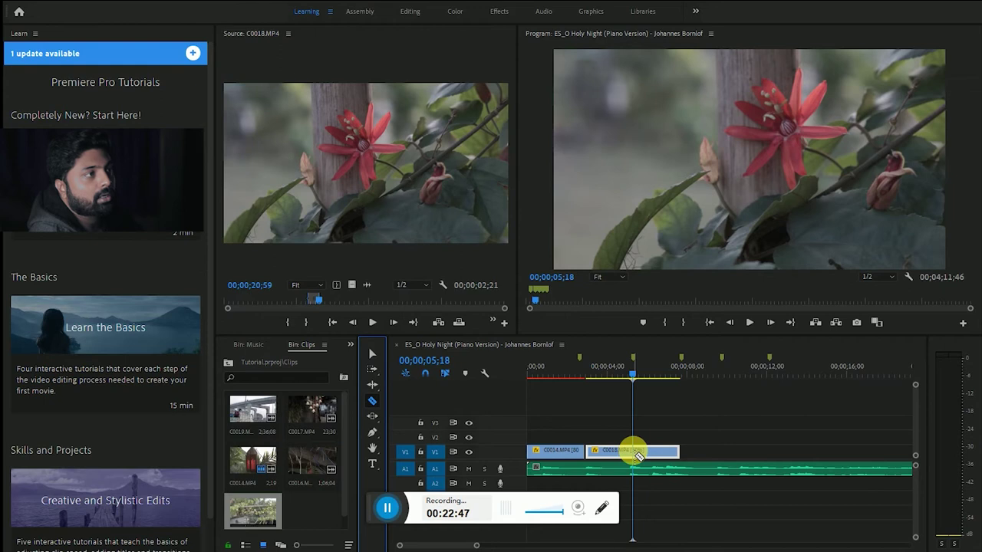
Step: Cut C0018 at 05;18, clear the trailing piece, and replay from the start
left_click(634, 452)
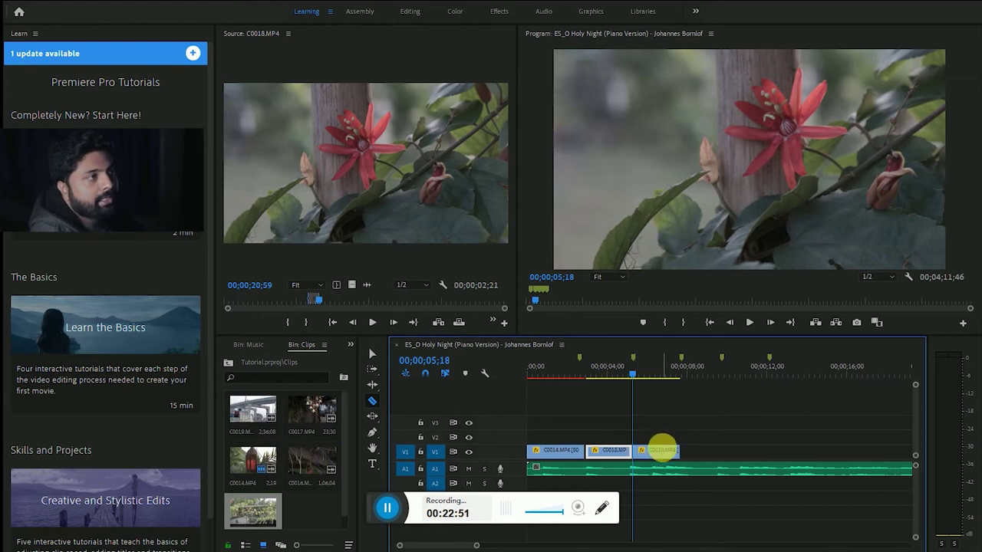
right_click(662, 449)
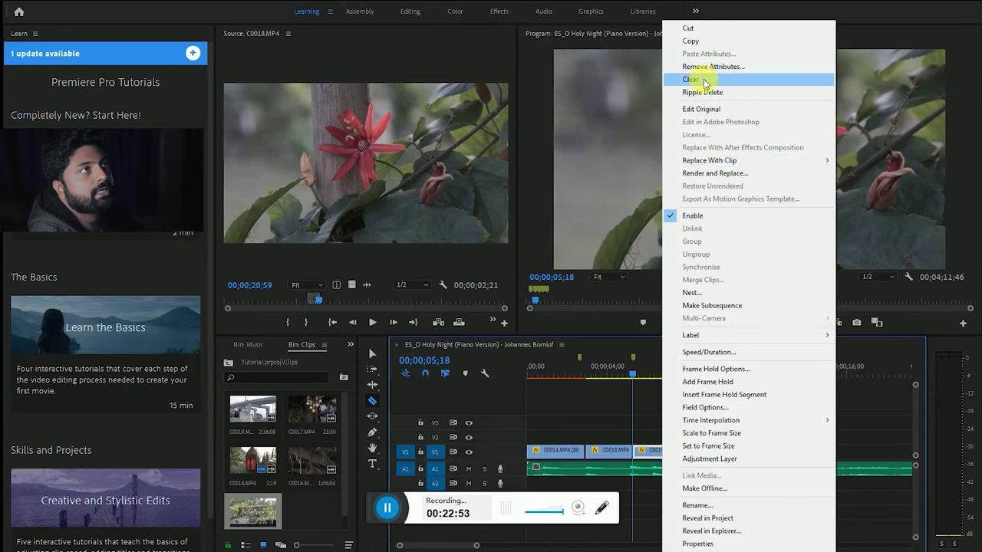
left_click(702, 79)
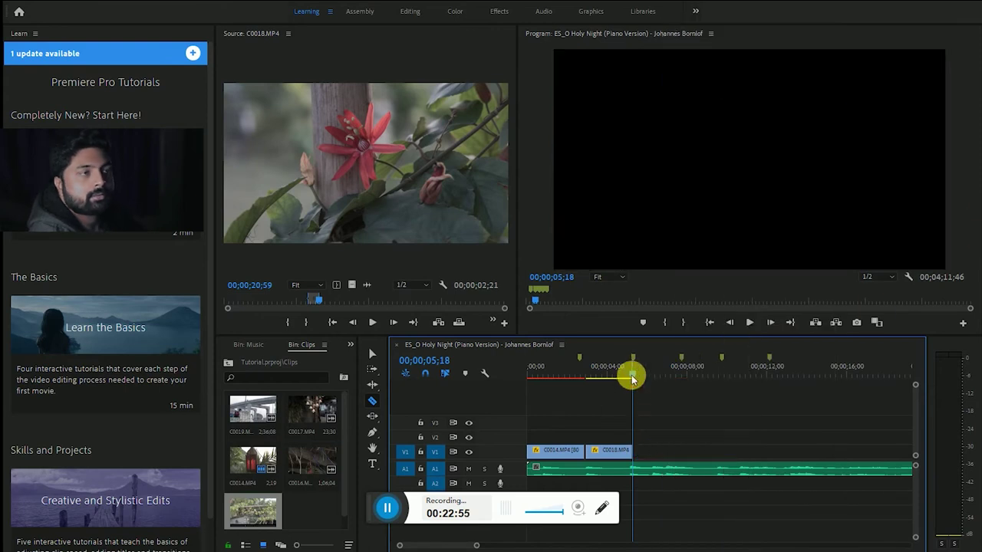
left_click_drag(632, 377, 529, 374)
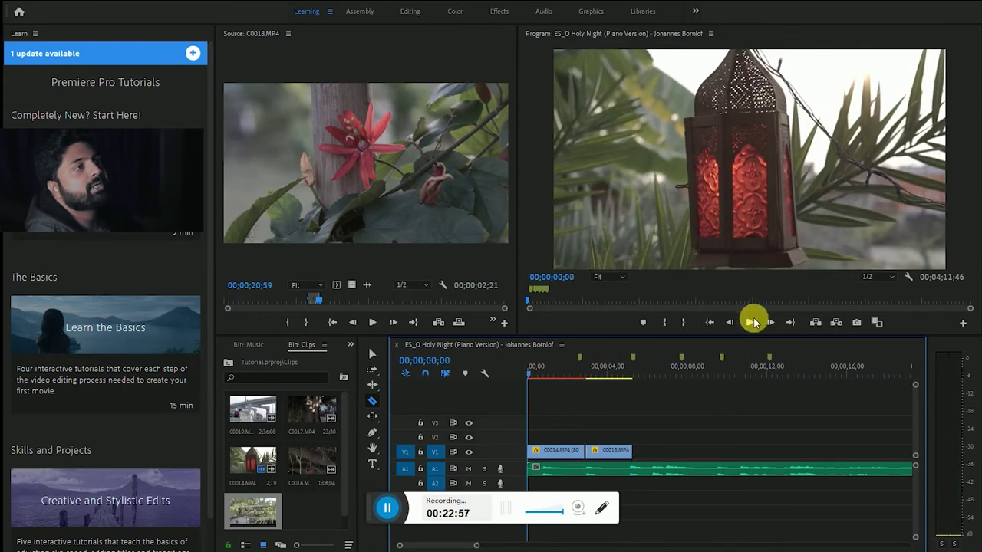
left_click(749, 322)
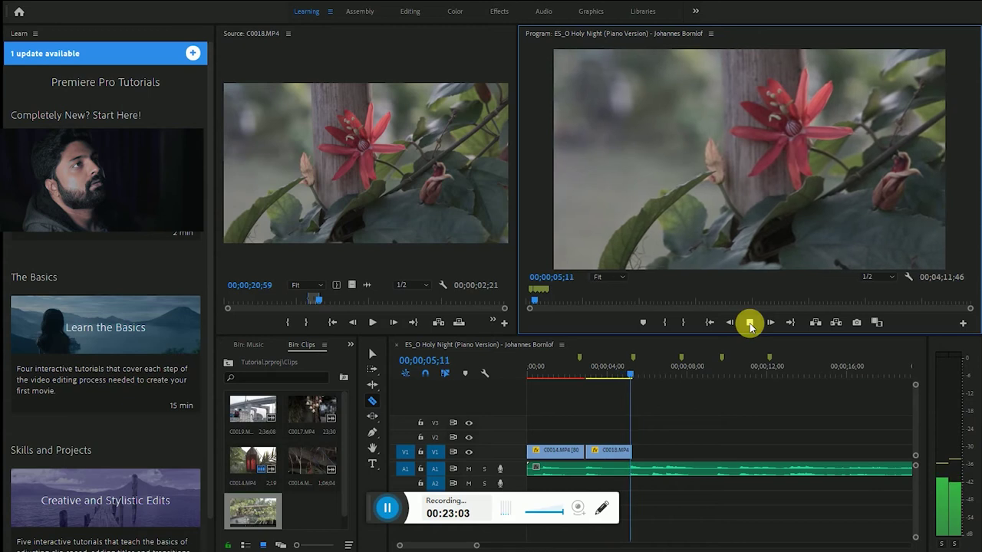
Step: Stop playback and skim through C0018.MP4 in the Source monitor to find the wreath shot
left_click(750, 323)
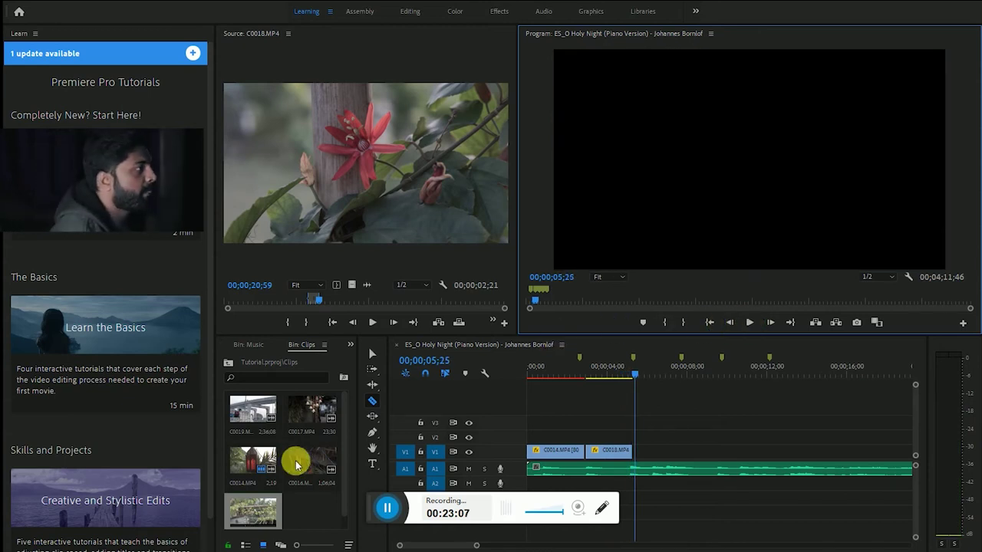
scroll(284, 491, "down", 1)
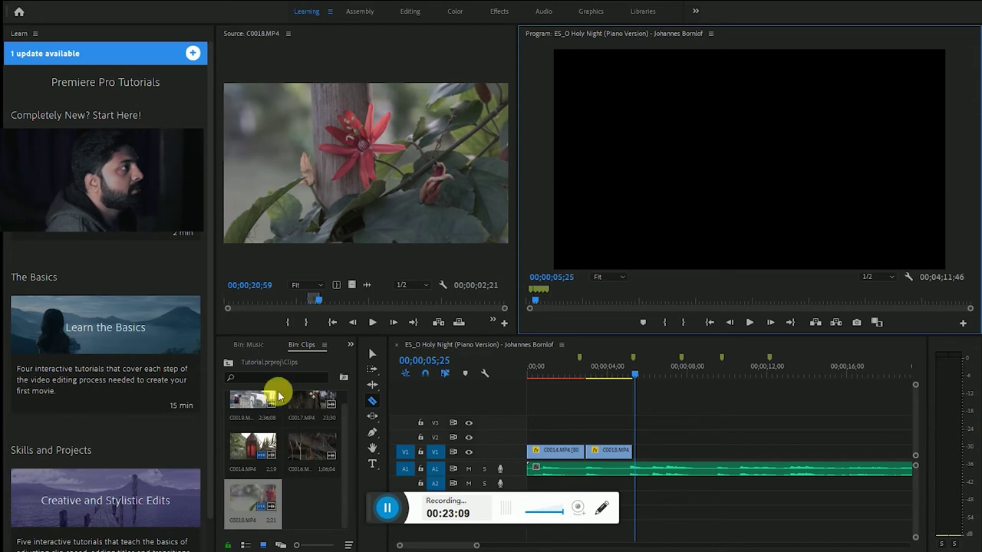
left_click(371, 322)
left_click_drag(317, 301, 399, 303)
left_click(376, 328)
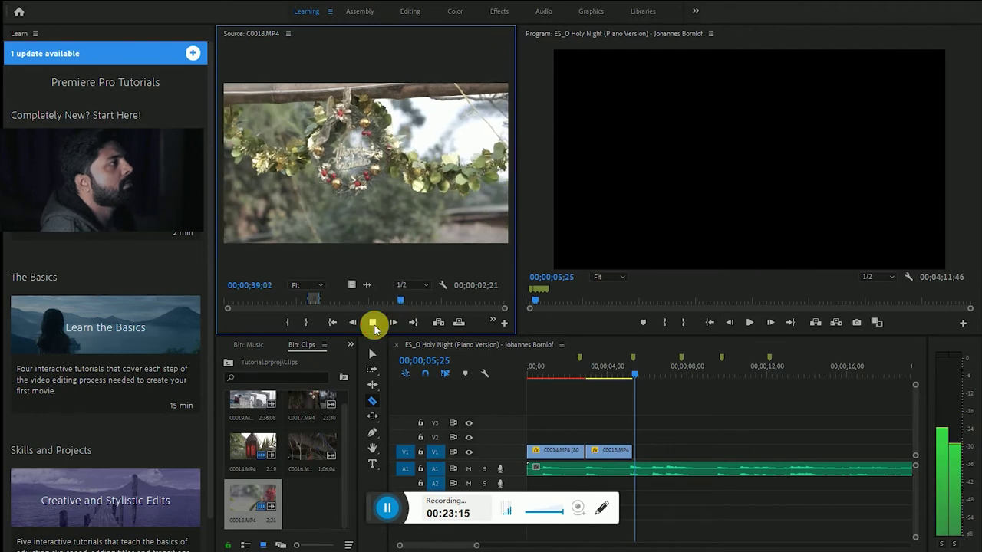
mouse_move(401, 300)
left_mouse_down()
mouse_move(372, 307)
mouse_move(330, 297)
left_mouse_up()
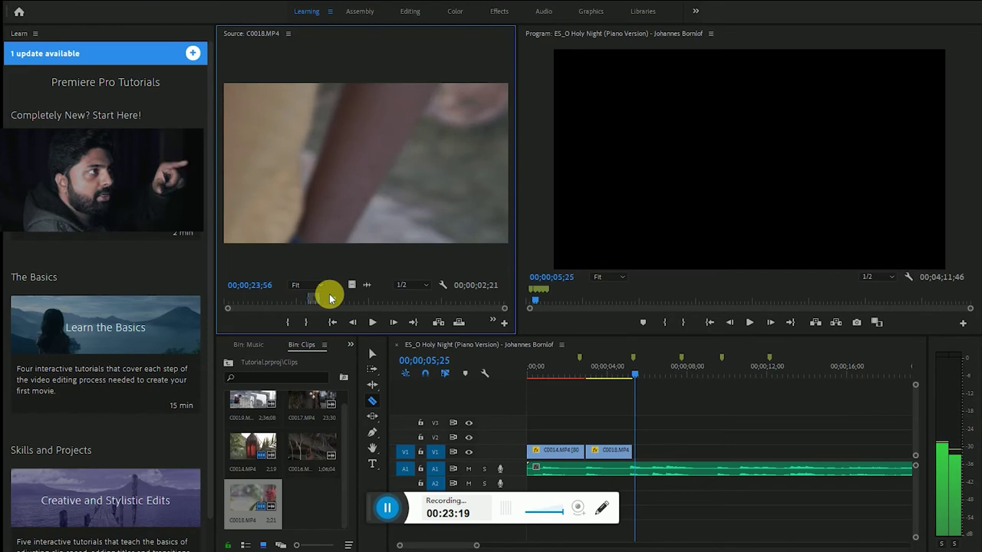
left_click_drag(329, 297, 330, 296)
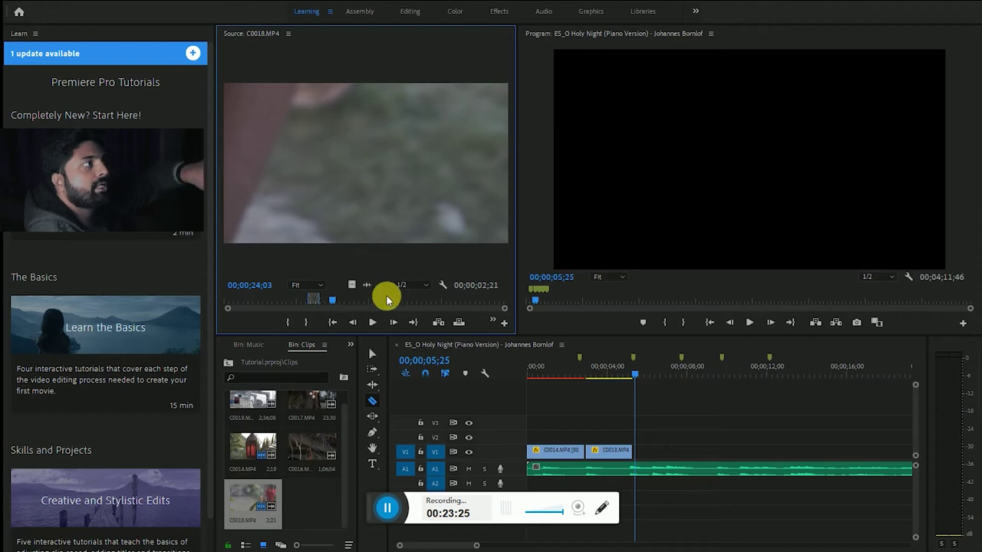
left_click(372, 322)
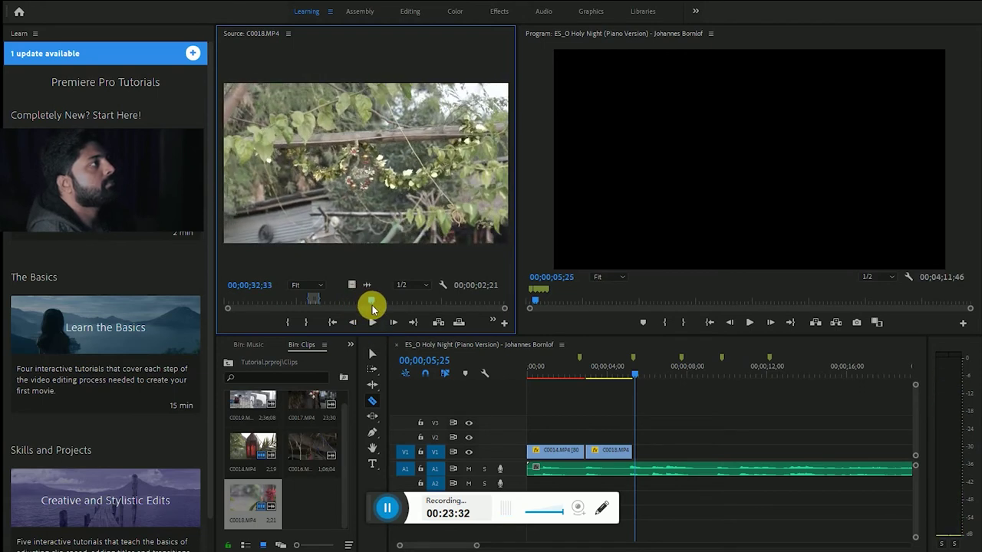
Step: Set and refine rough In and Out points around the Merry Christmas wreath shot
key("i")
left_click(373, 326)
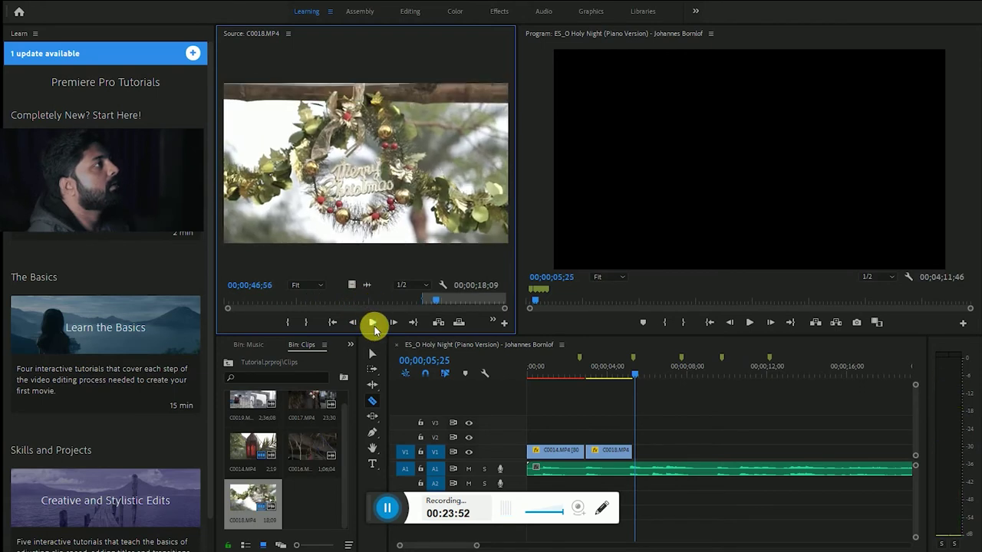
left_click_drag(440, 302, 435, 304)
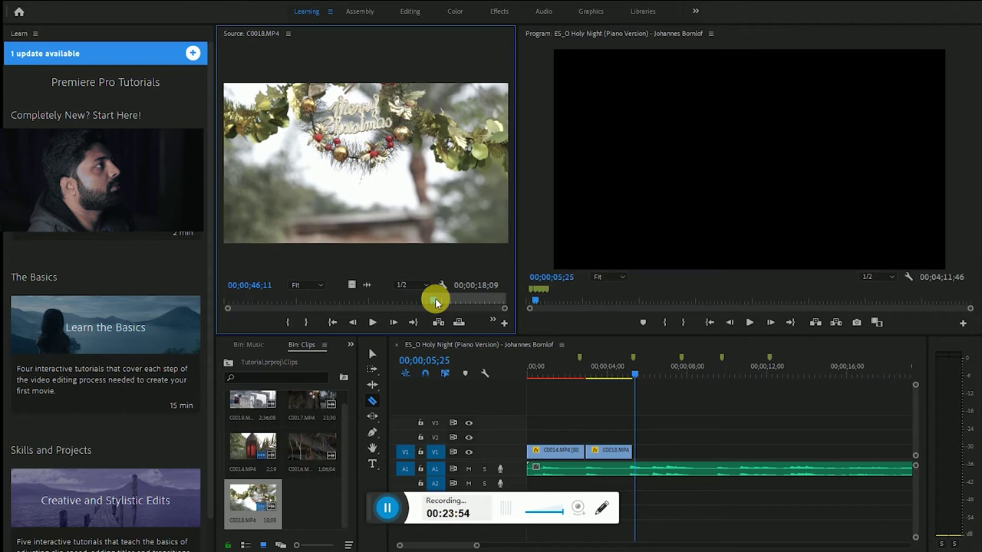
key("o")
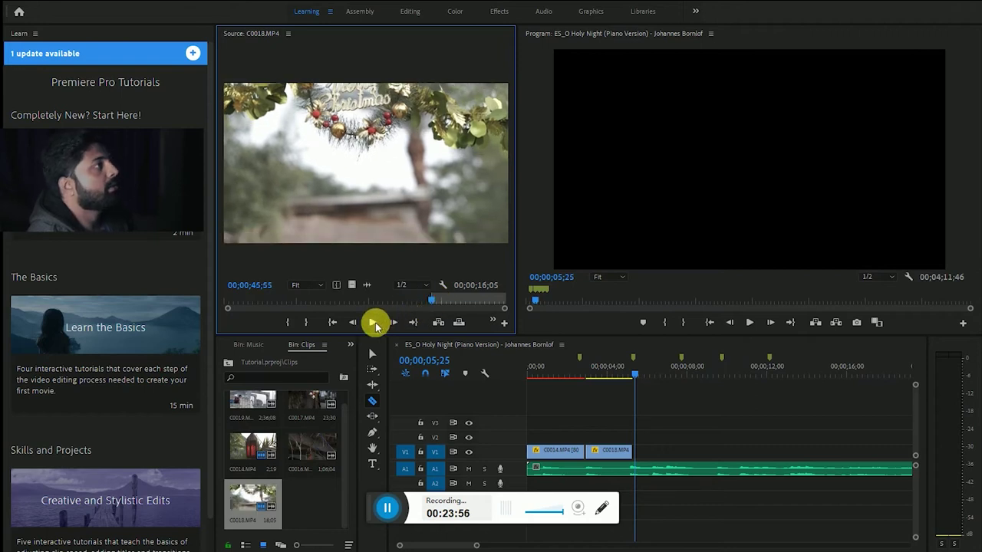
left_click(374, 324)
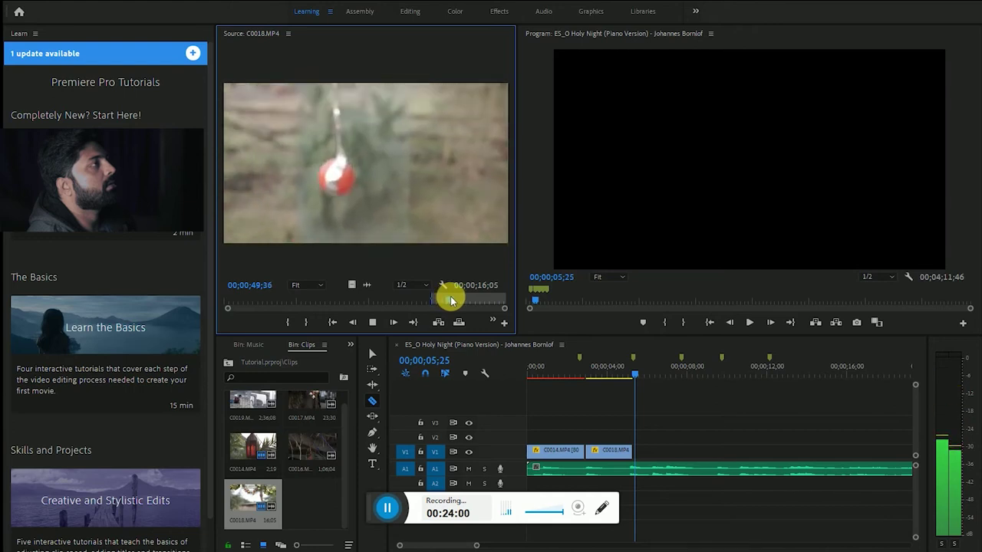
left_click_drag(451, 300, 431, 302)
key("i")
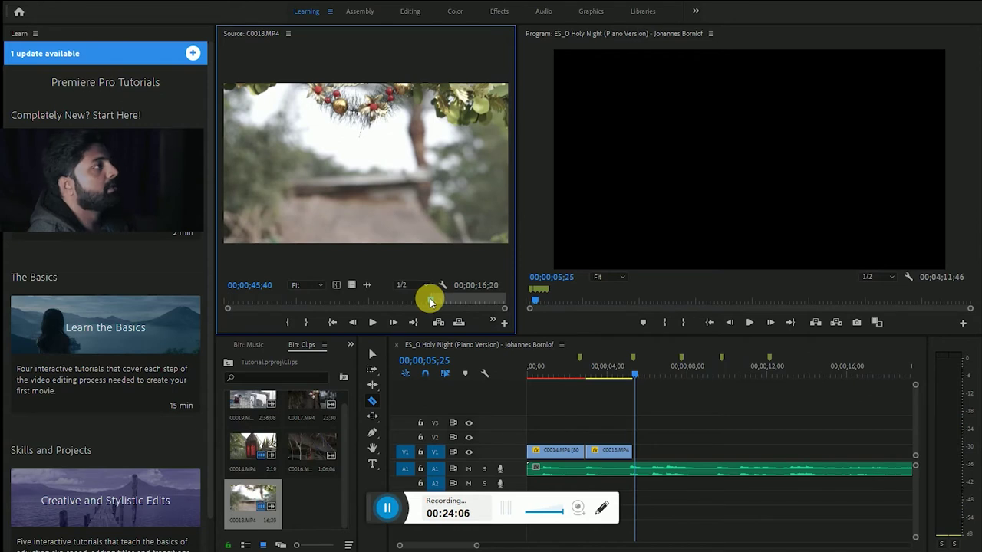
left_click(373, 322)
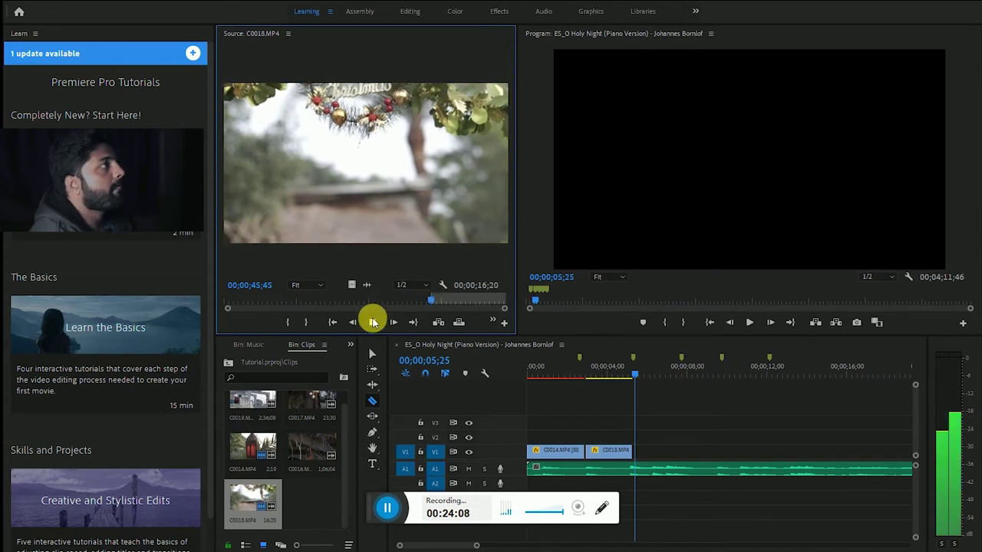
left_click(373, 322)
Step: Step frame by frame to 47;00 and mark the Out point, leaving a 1;21 range
left_click(440, 300)
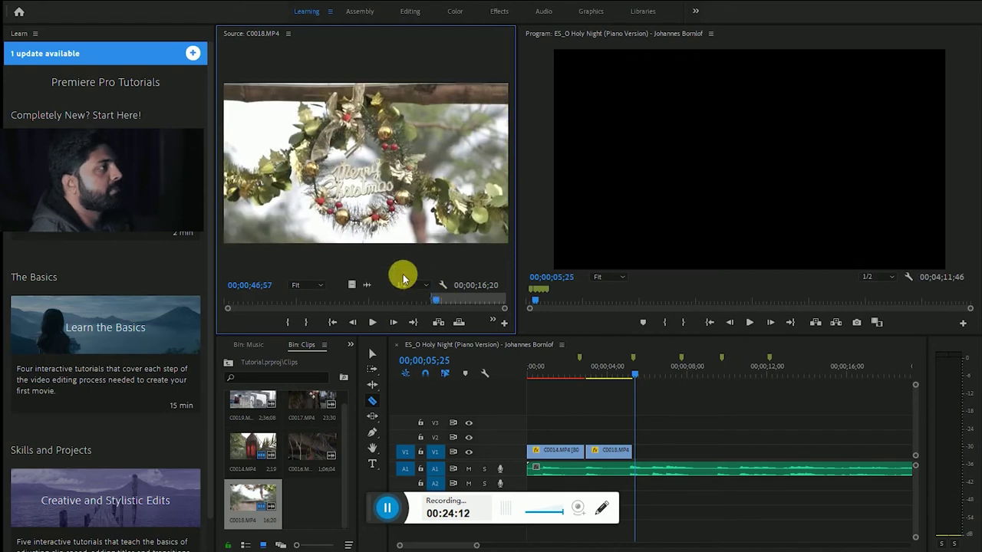
left_click(350, 322)
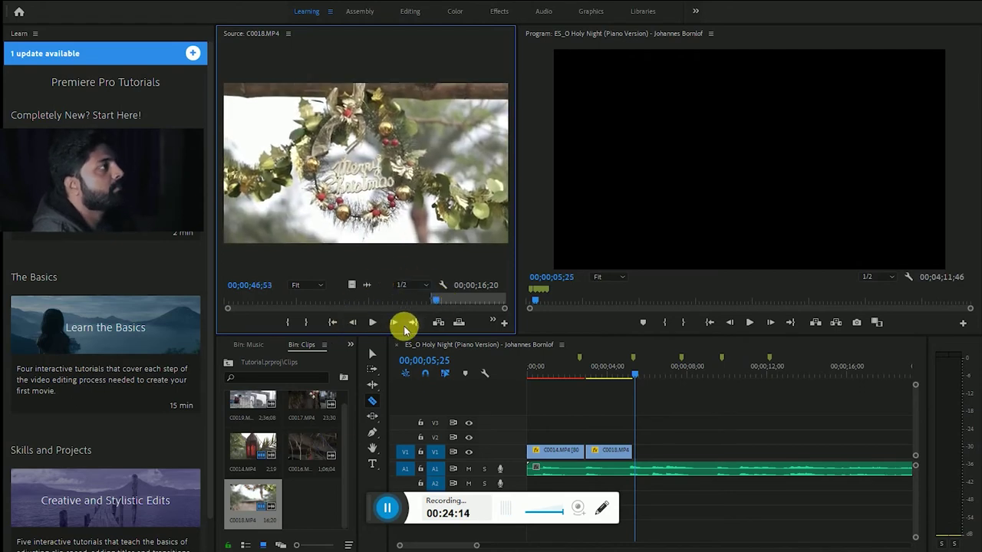
left_click(395, 323)
left_click(395, 322)
left_click(395, 323)
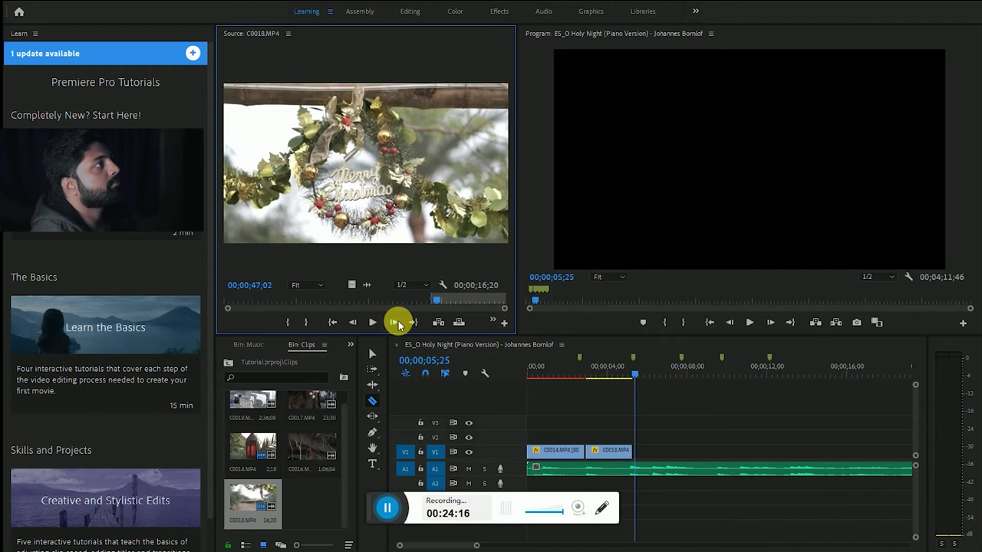
left_click(395, 322)
left_click(397, 323)
left_click(398, 323)
left_click(397, 323)
left_click(397, 323)
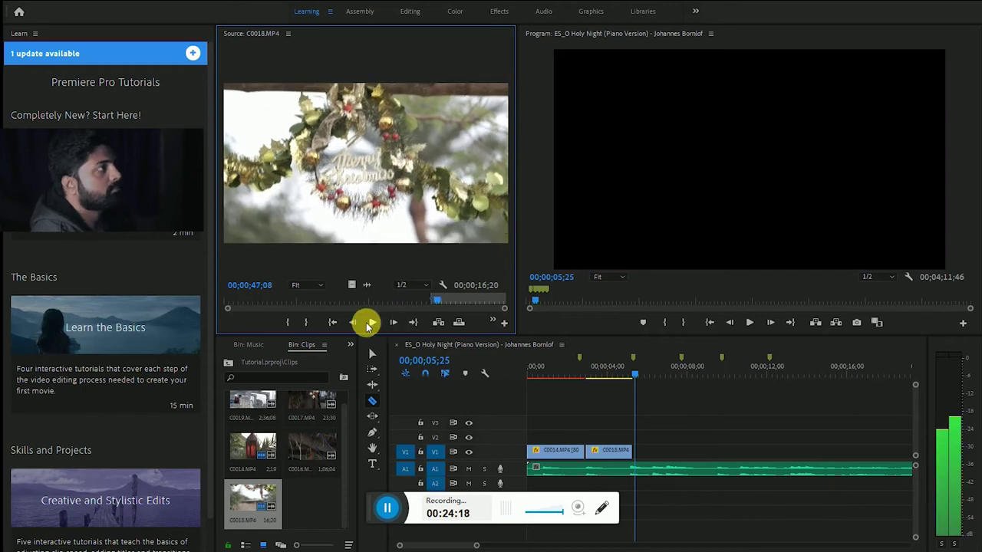
left_click(348, 327)
left_click(348, 327)
left_click(347, 328)
left_click(348, 328)
left_click(347, 327)
left_click(348, 328)
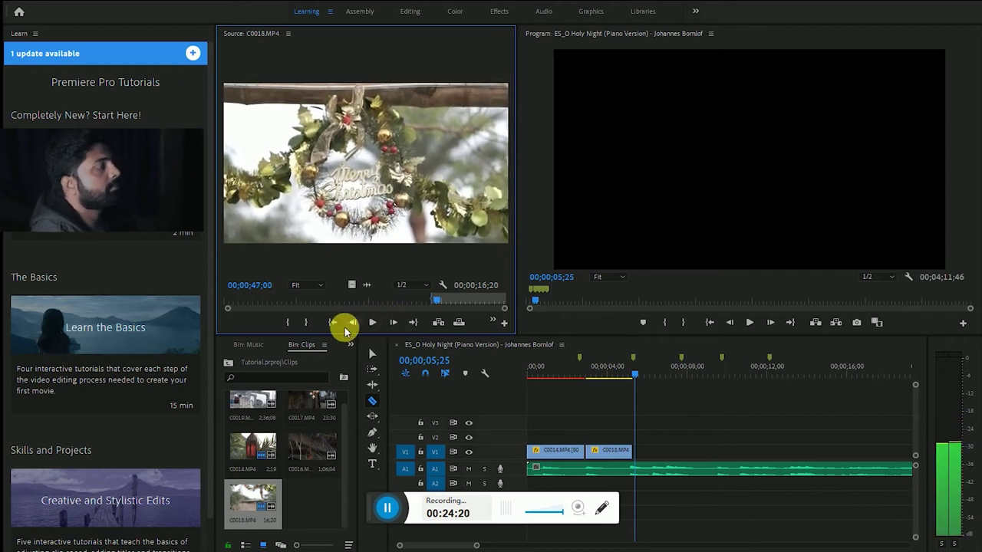
key("o")
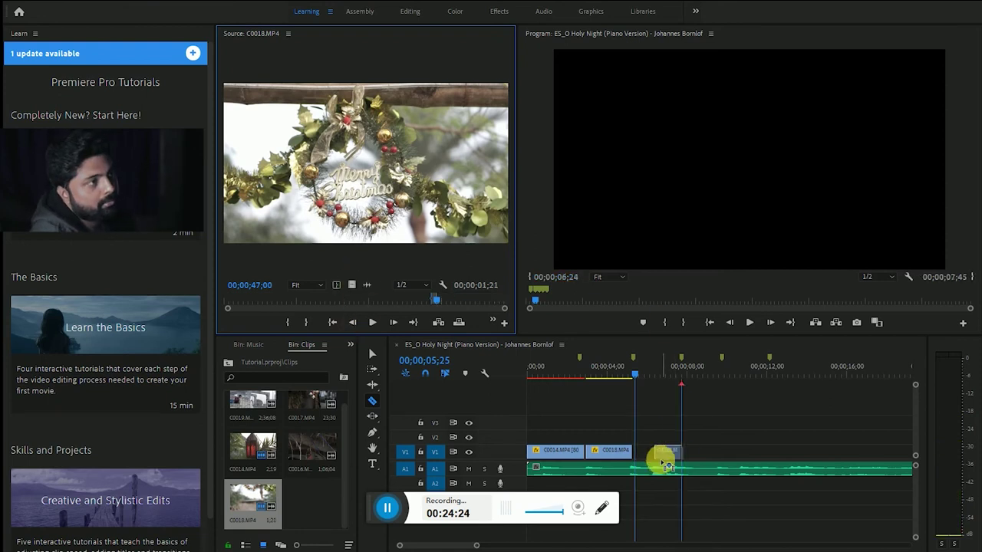
Step: Place the wreath shot after C0018 on V1 and select the C0014 clip
left_click_drag(357, 288, 639, 468)
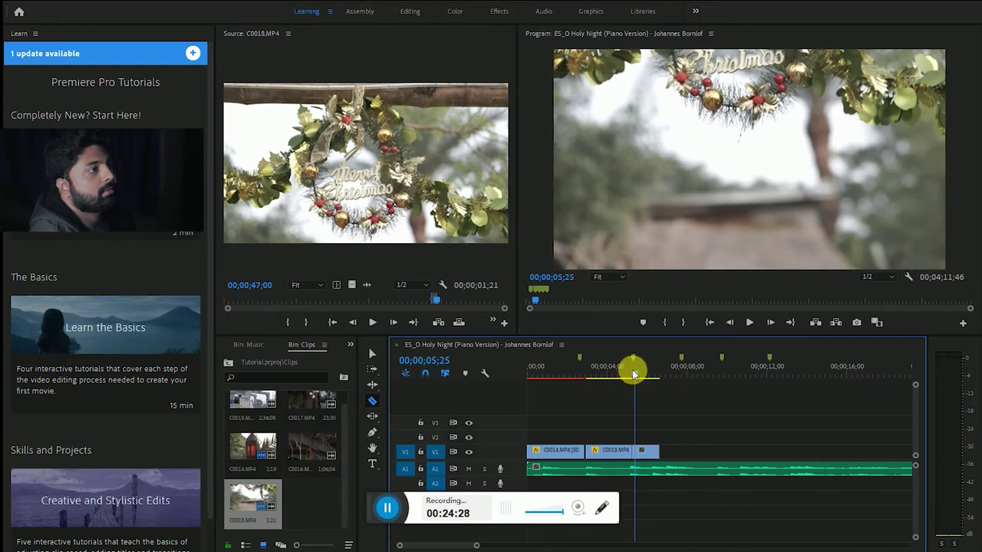
left_click_drag(634, 373, 577, 374)
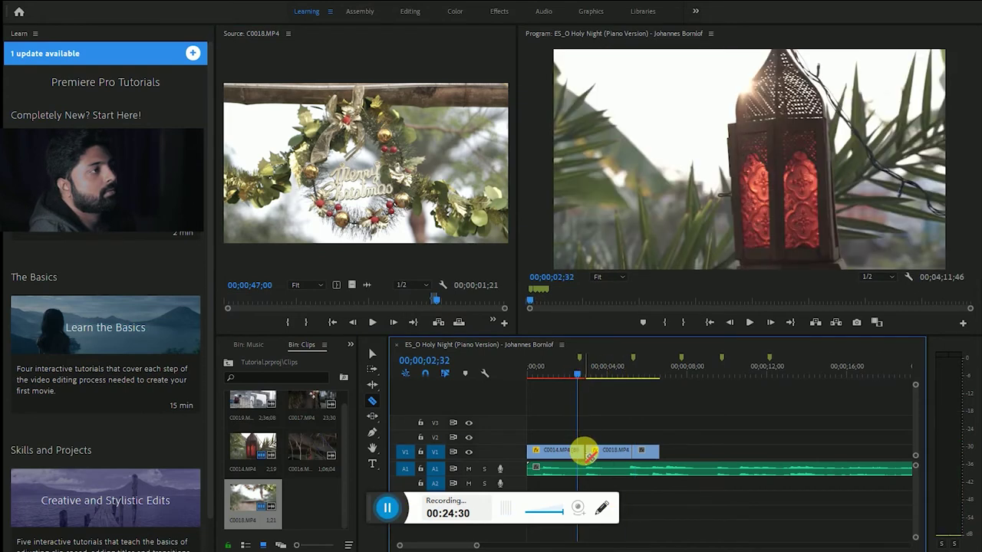
right_click(585, 451)
left_click(558, 421)
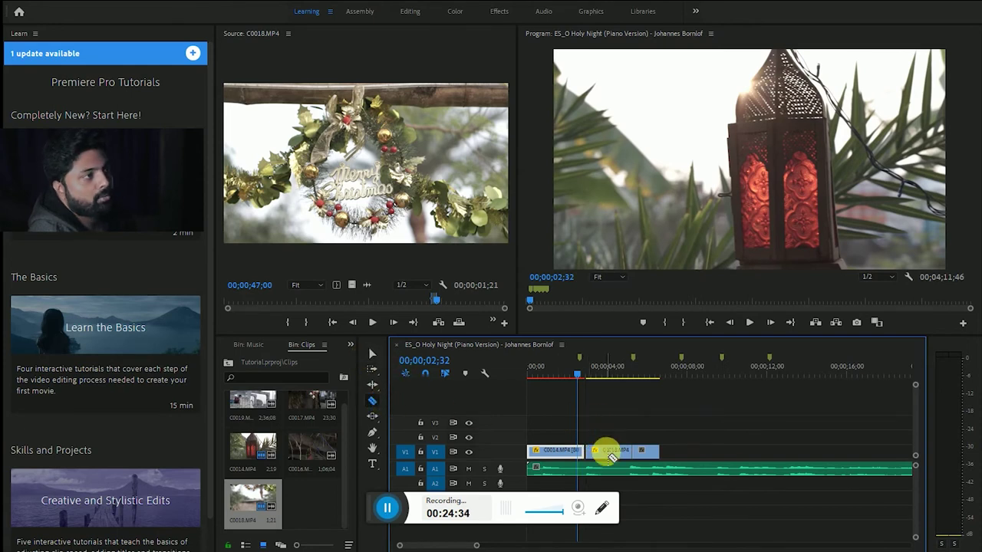
Step: Preview the sequence, then open Speed/Duration for the third V1 clip (100%, 00;00;01;21)
left_click(372, 399)
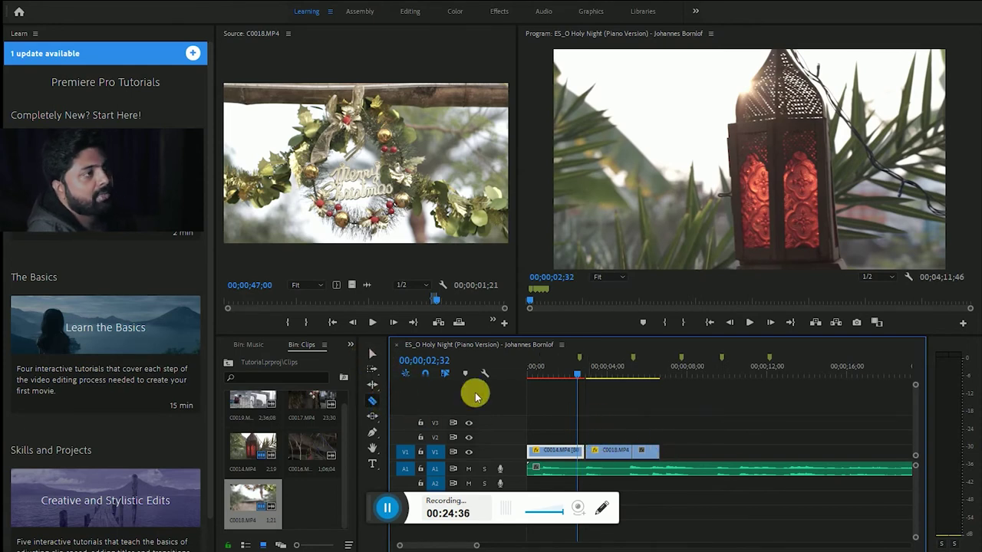
left_click(374, 355)
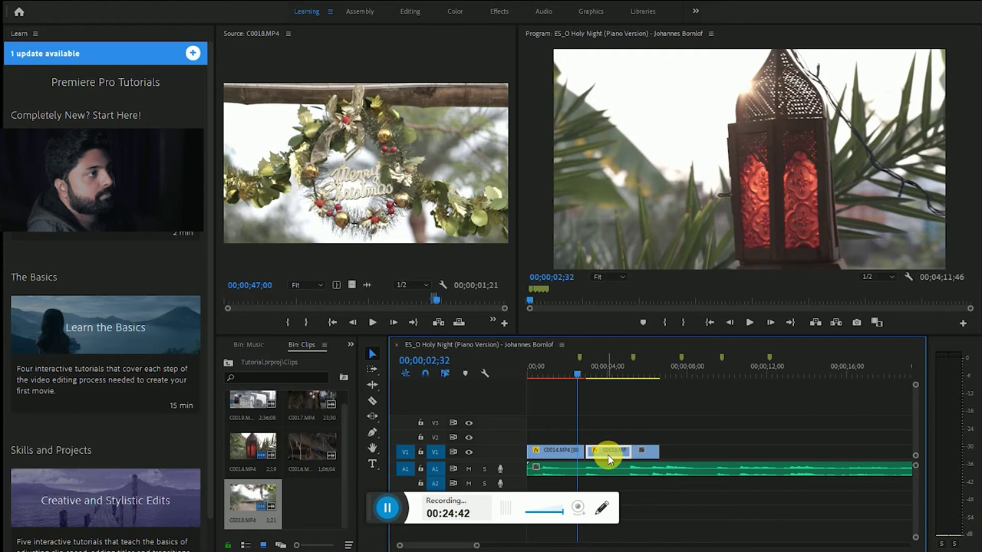
left_click(749, 322)
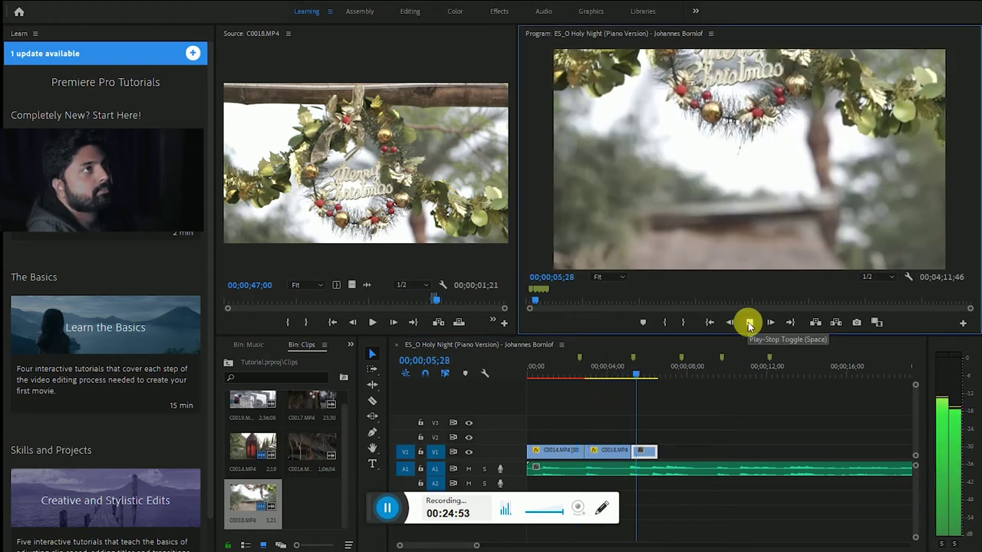
left_click(748, 322)
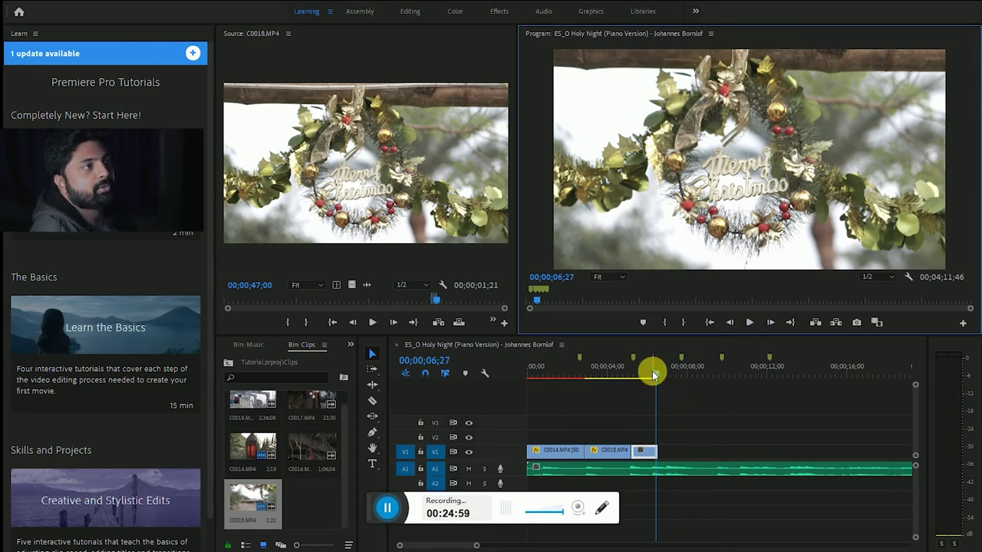
right_click(646, 453)
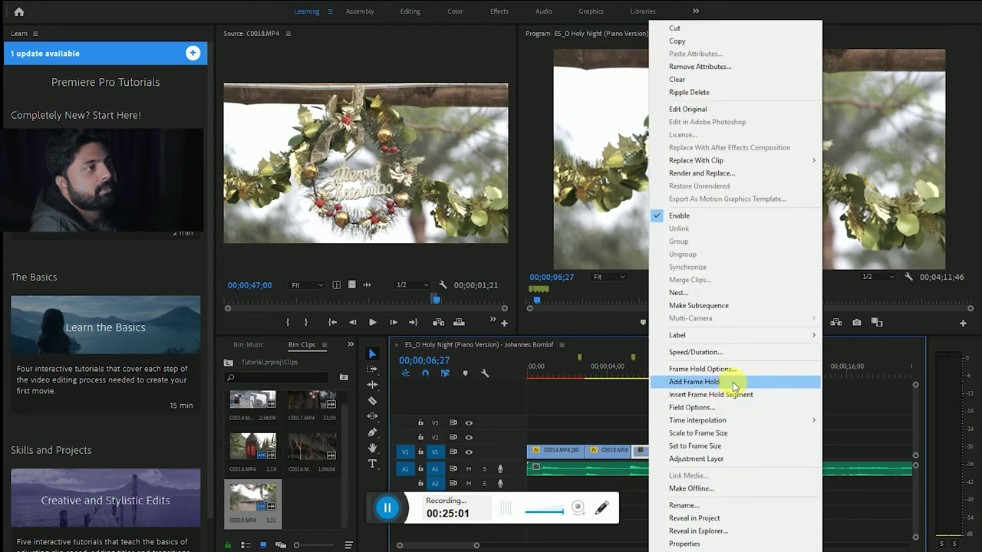
left_click(695, 352)
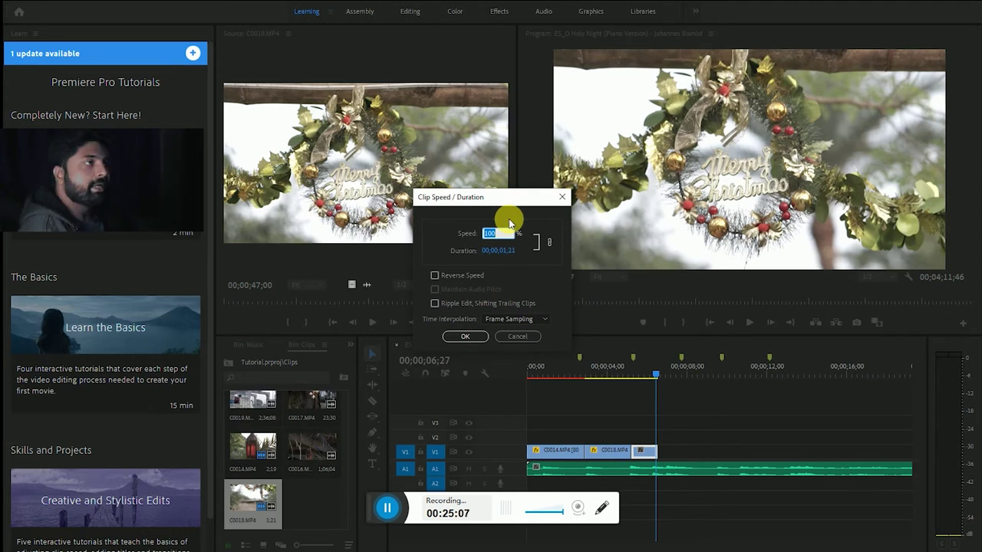
Step: Set the third V1 clip to 50% speed with Optical Flow time interpolation
type("50")
left_click(514, 319)
left_click(494, 357)
left_click(464, 336)
Step: Scrub and replay the slowed clip, now ending around 00;00;07;50, to review it
left_click_drag(653, 376, 626, 376)
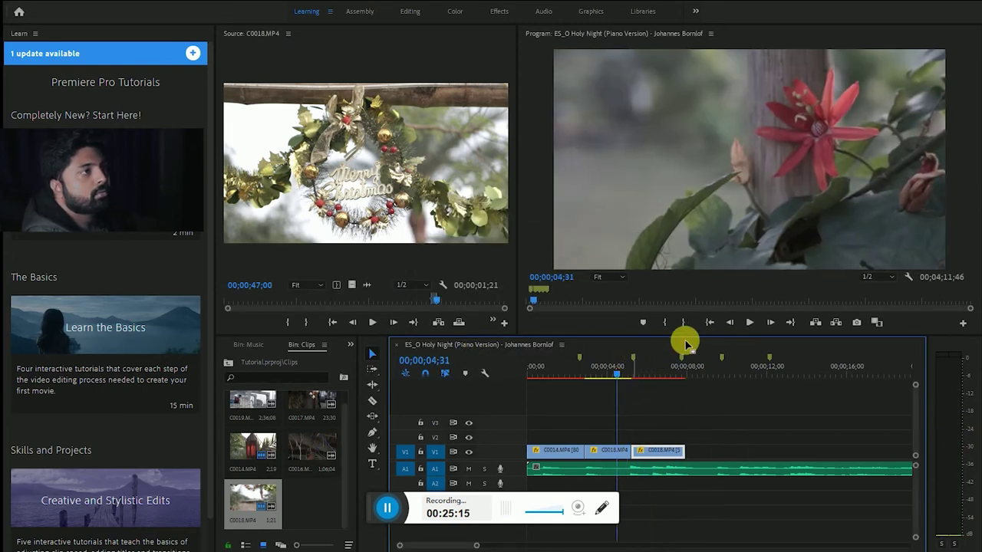
left_click(750, 323)
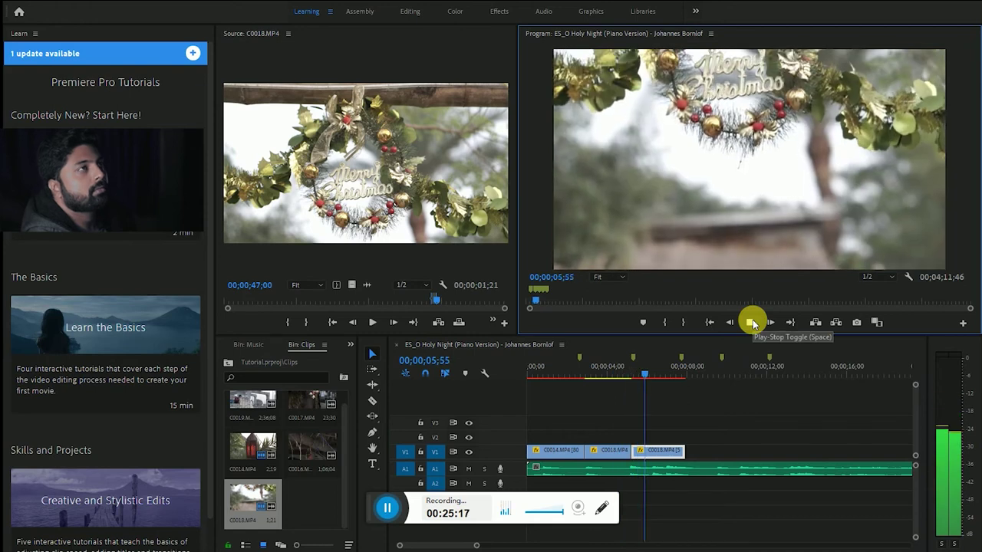
left_click(752, 323)
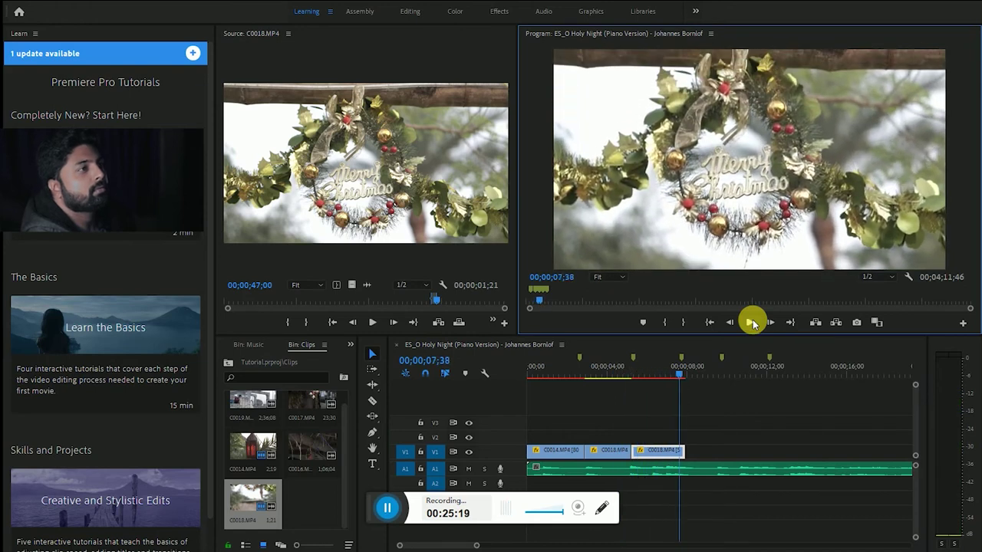
left_click_drag(680, 372, 685, 382)
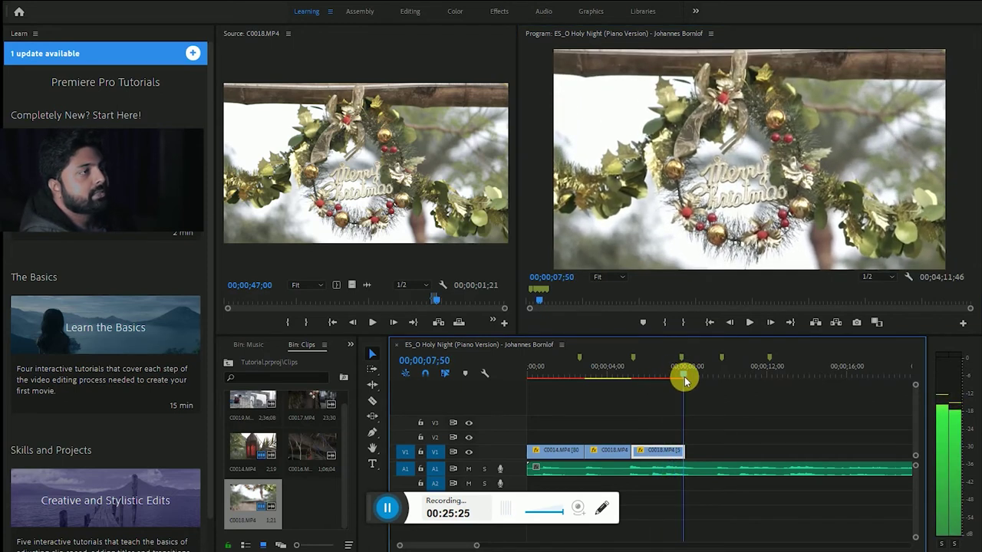
left_click_drag(685, 381, 635, 376)
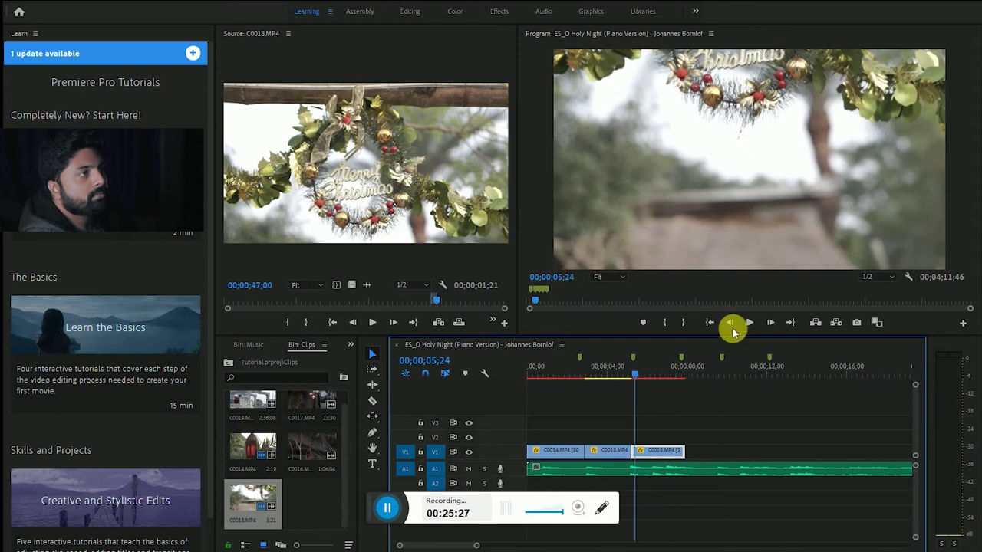
left_click(746, 322)
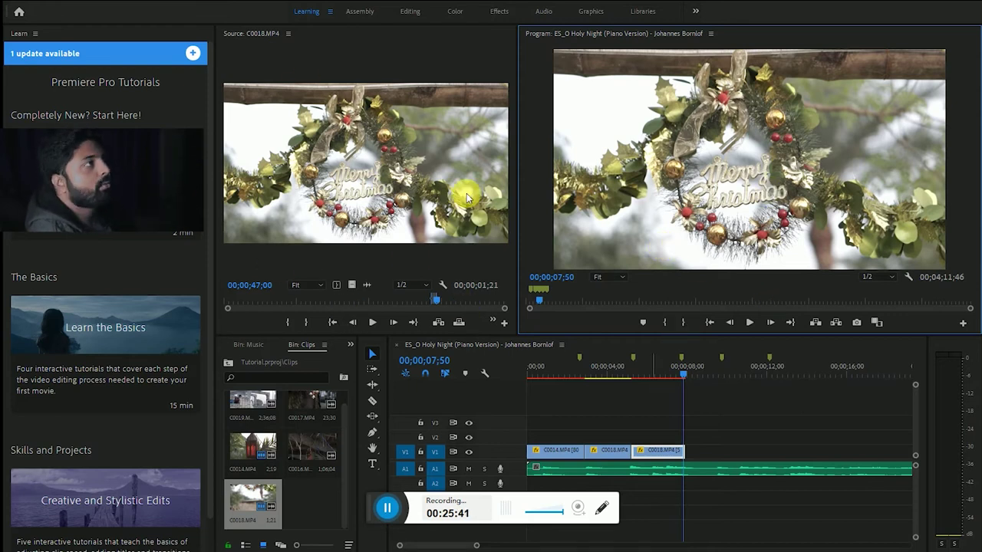
left_click(312, 188)
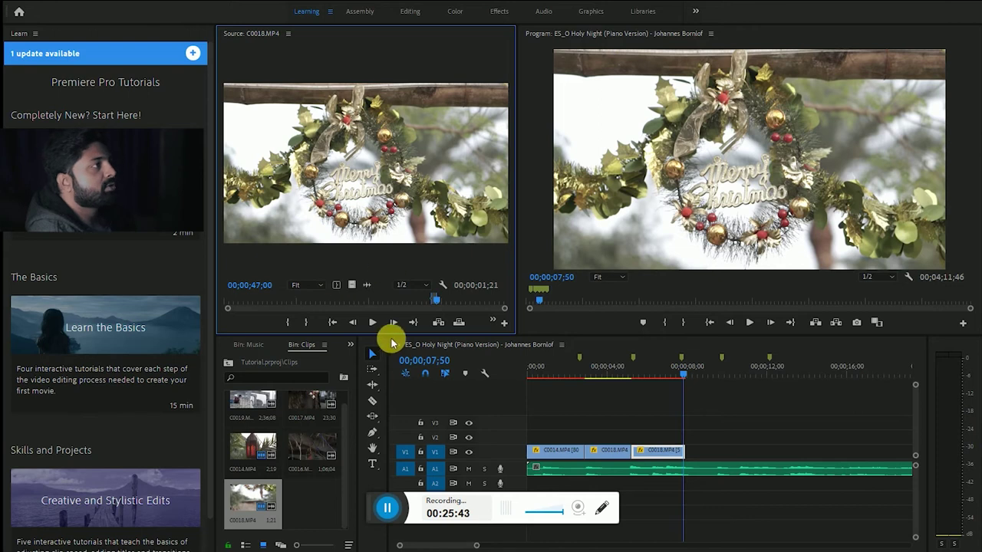
Step: Play and scrub C0018 through to its end in the Source monitor
left_click(373, 322)
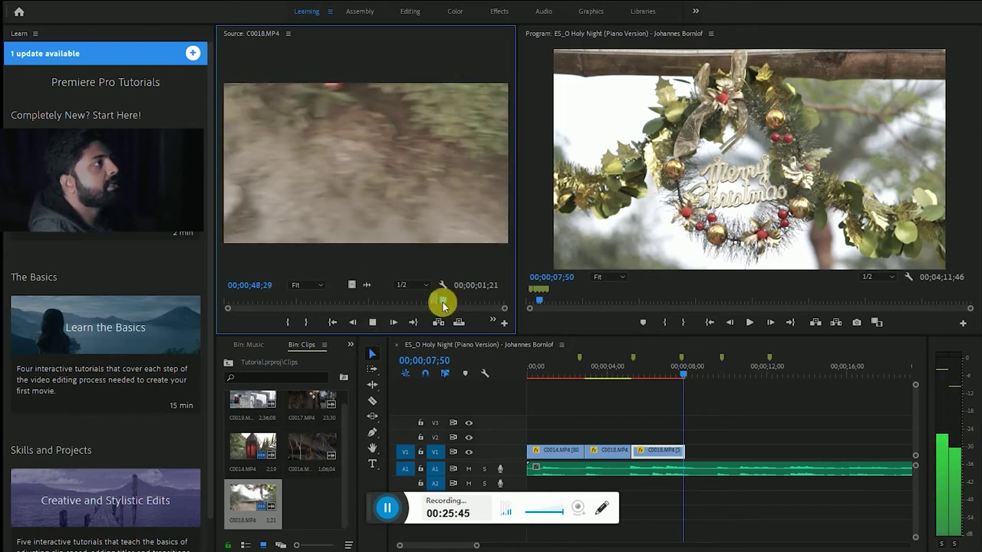
left_click_drag(443, 306, 491, 299)
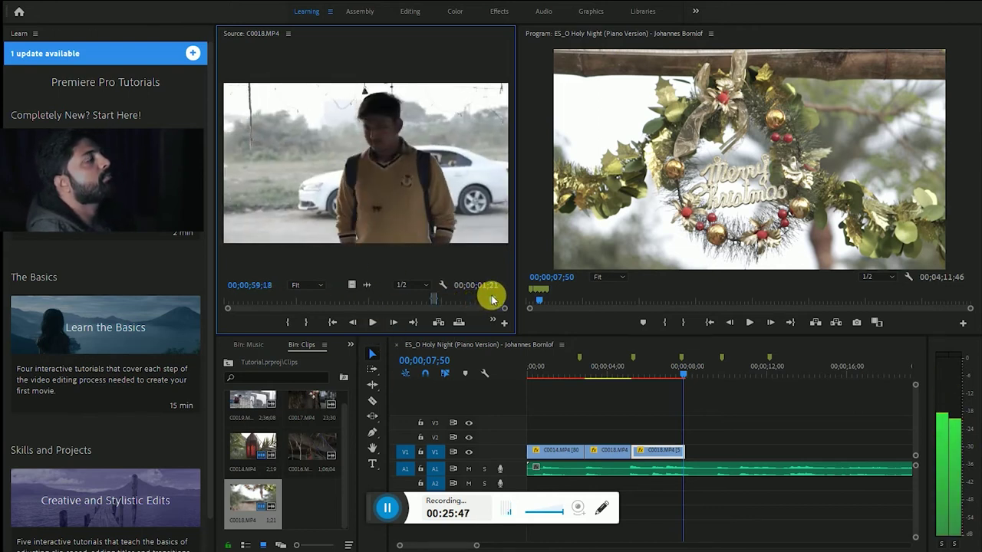
left_click_drag(491, 299, 503, 301)
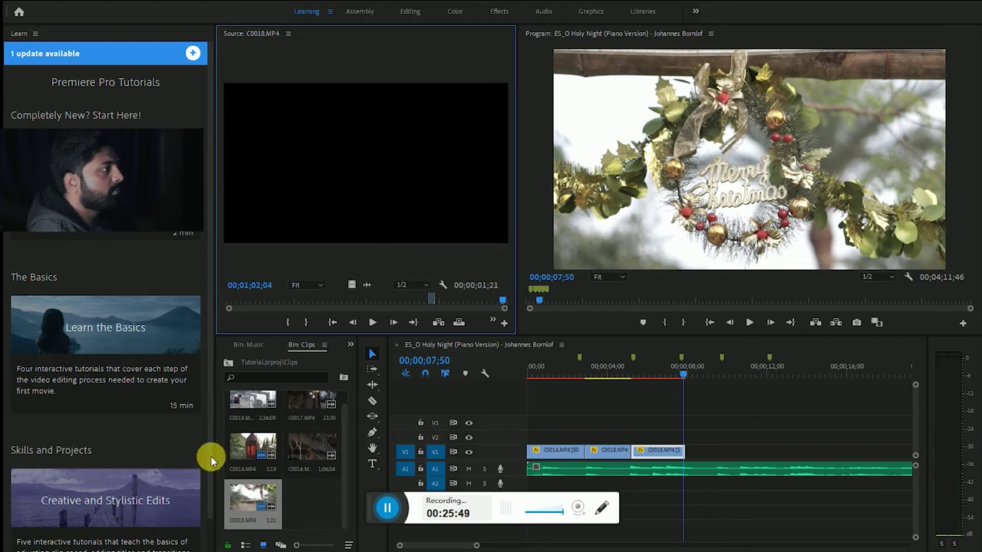
Step: Load C0019.MP4 into the Source monitor and play it from the start
scroll(295, 503, "up", 1)
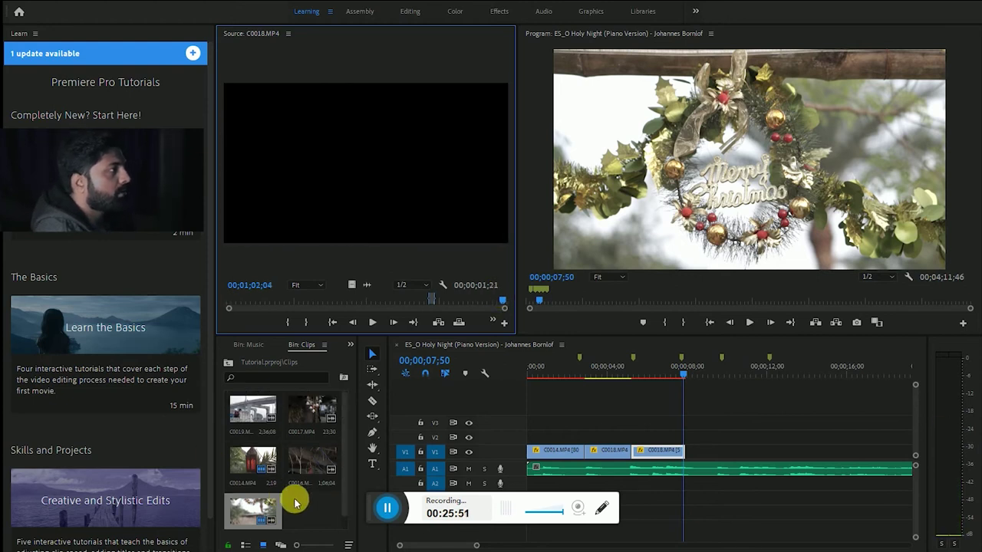
double_click(253, 410)
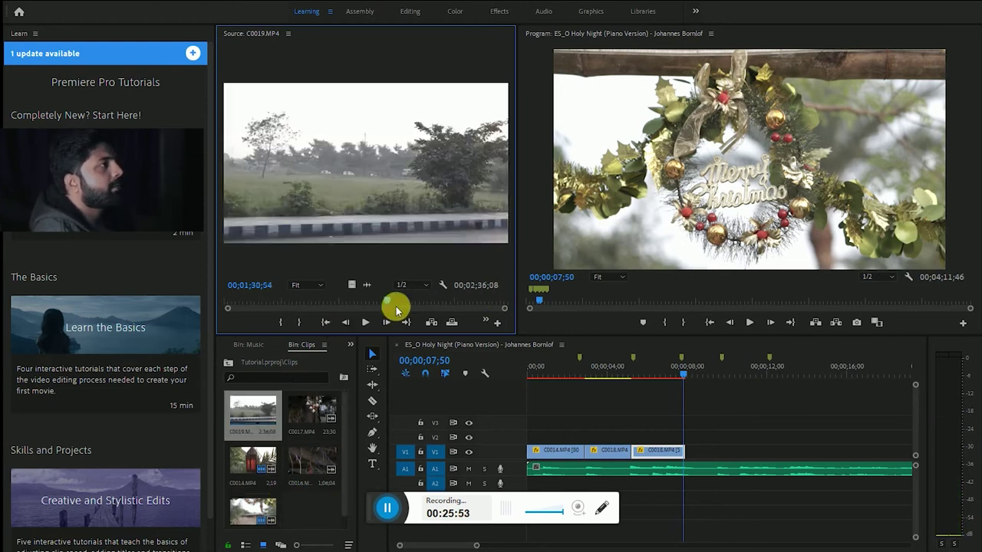
left_click_drag(385, 307, 231, 307)
left_click(365, 322)
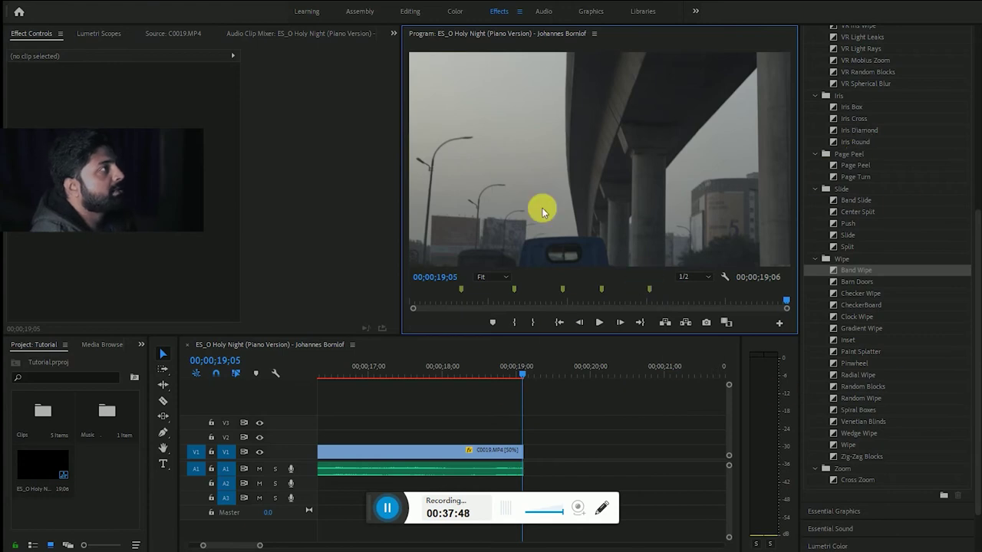
left_click_drag(511, 366, 456, 366)
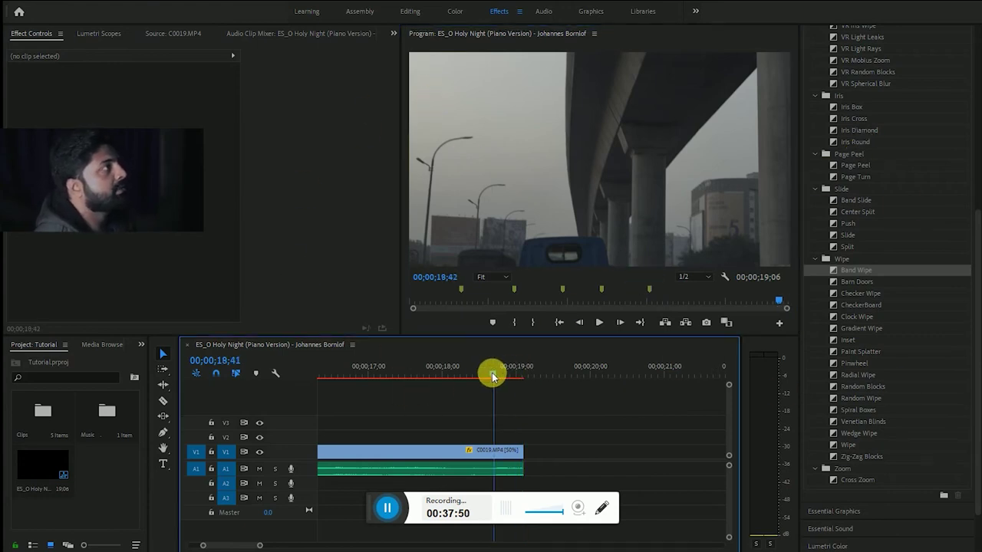
left_click(597, 322)
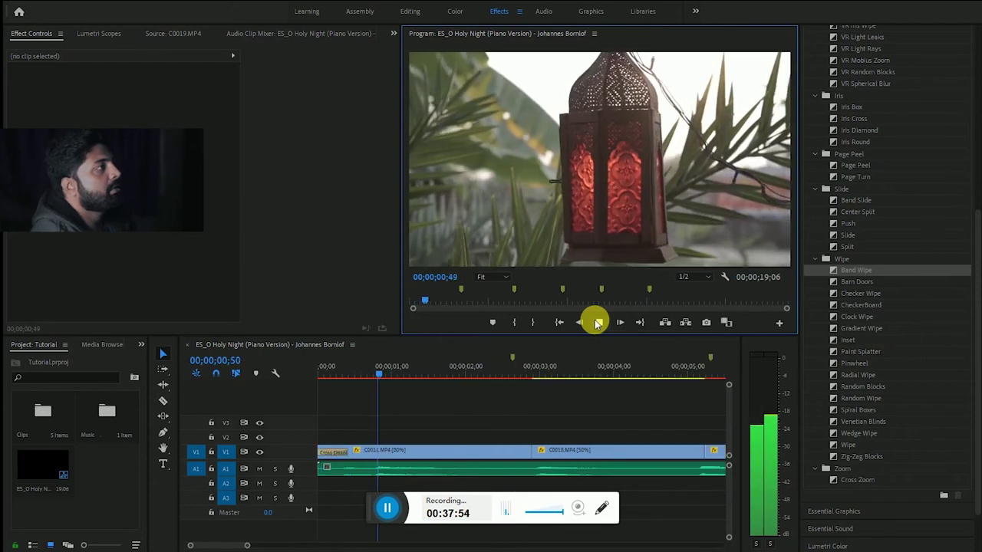
left_click(597, 322)
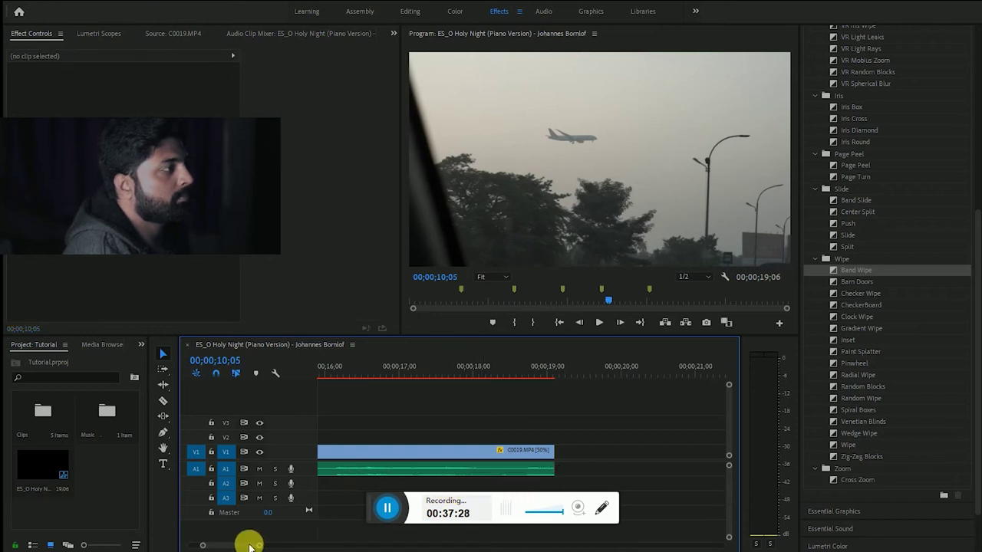
left_click_drag(244, 545, 234, 545)
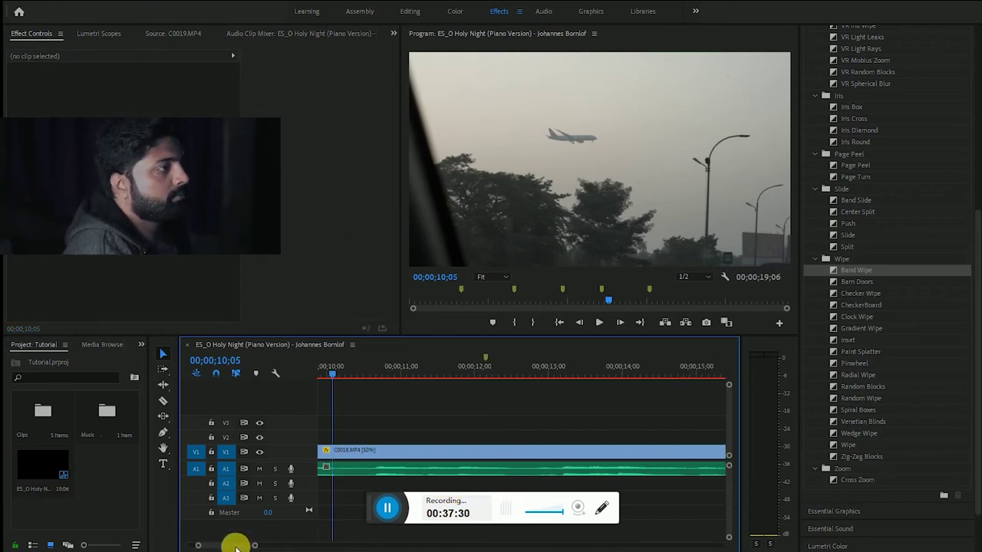
left_click(636, 322)
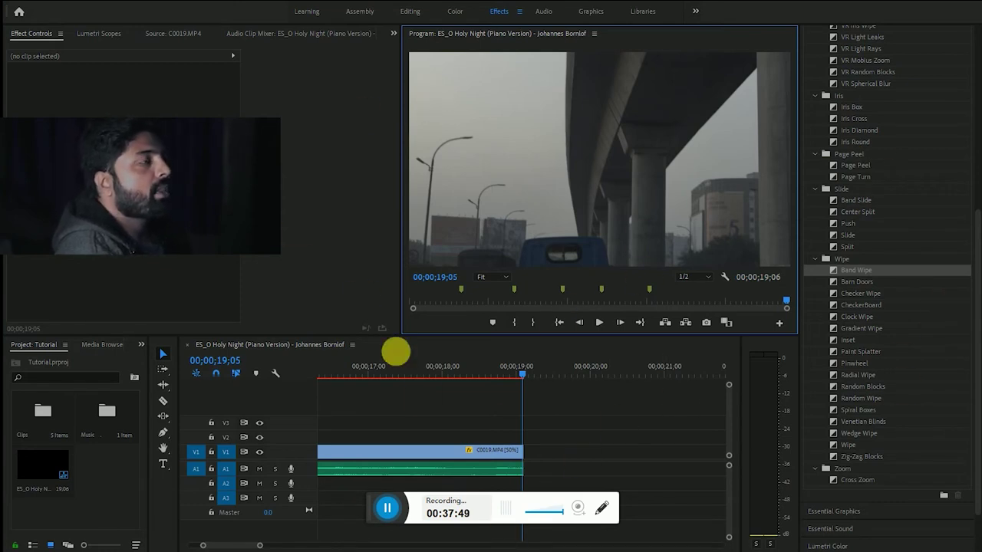
left_click_drag(520, 373, 463, 373)
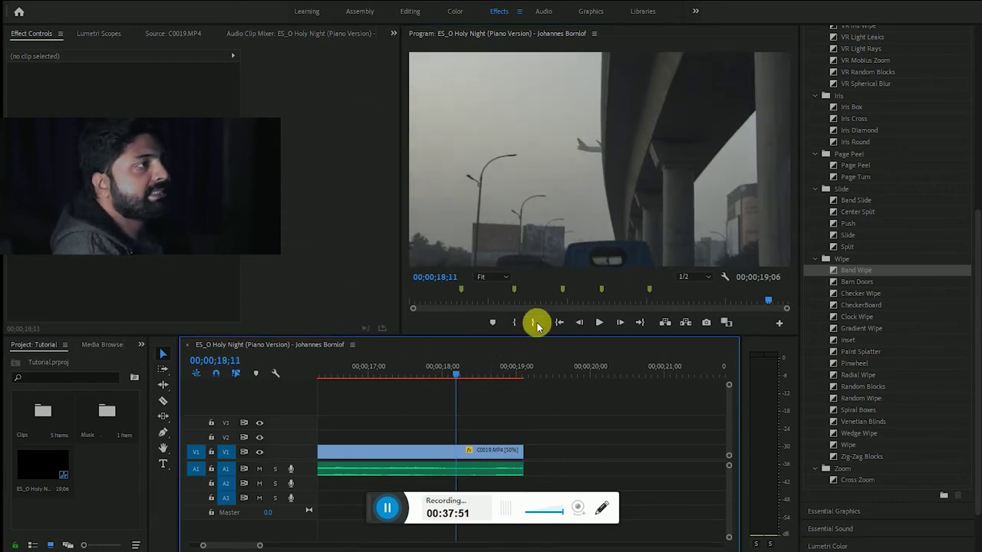
left_click(598, 322)
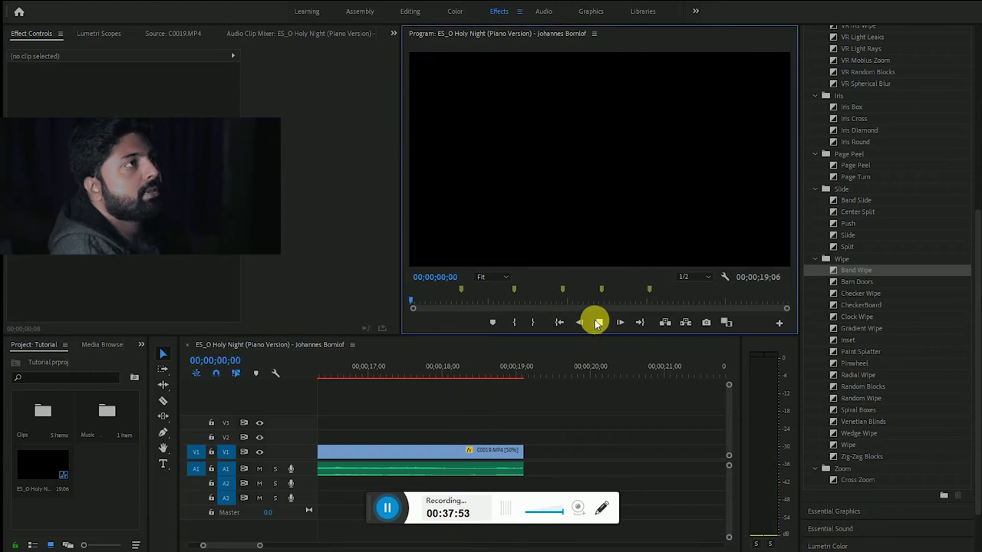
left_click(598, 322)
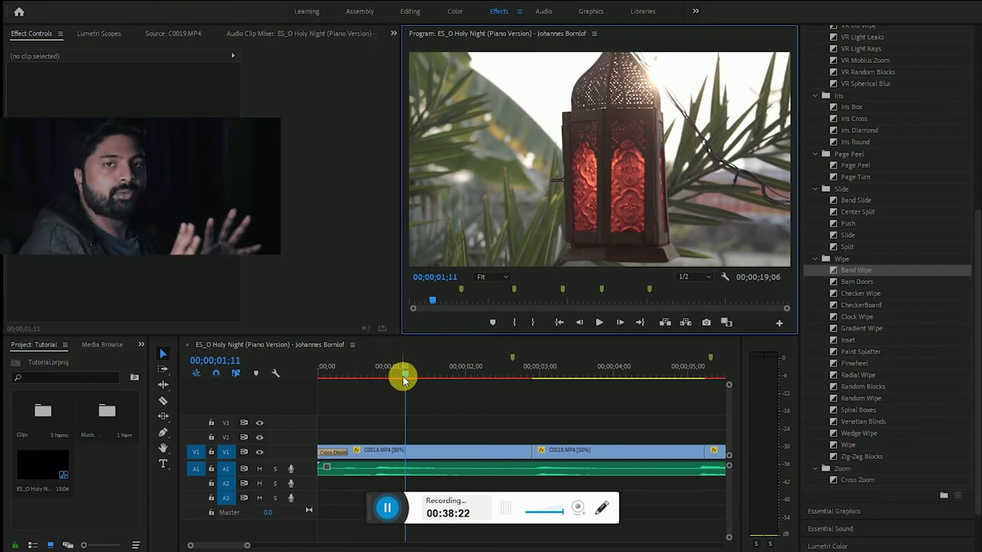
left_click(561, 323)
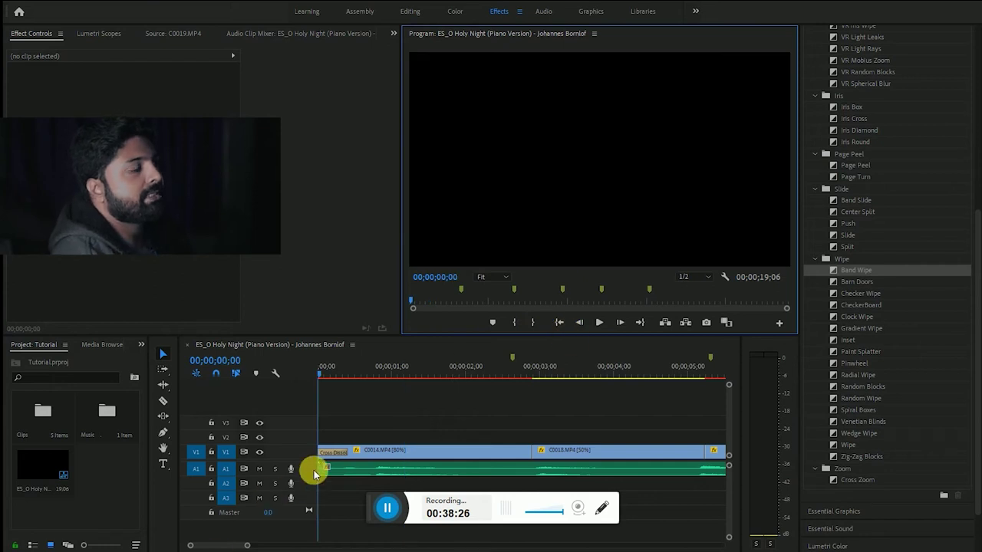
Step: Clear the old Cross Dissolve from the start of the first clip
left_click(335, 453)
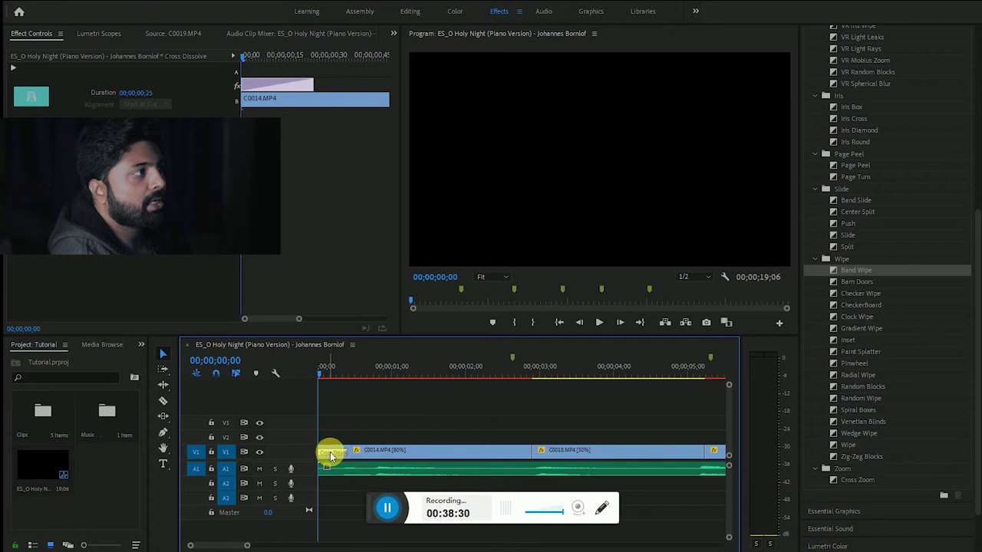
right_click(330, 456)
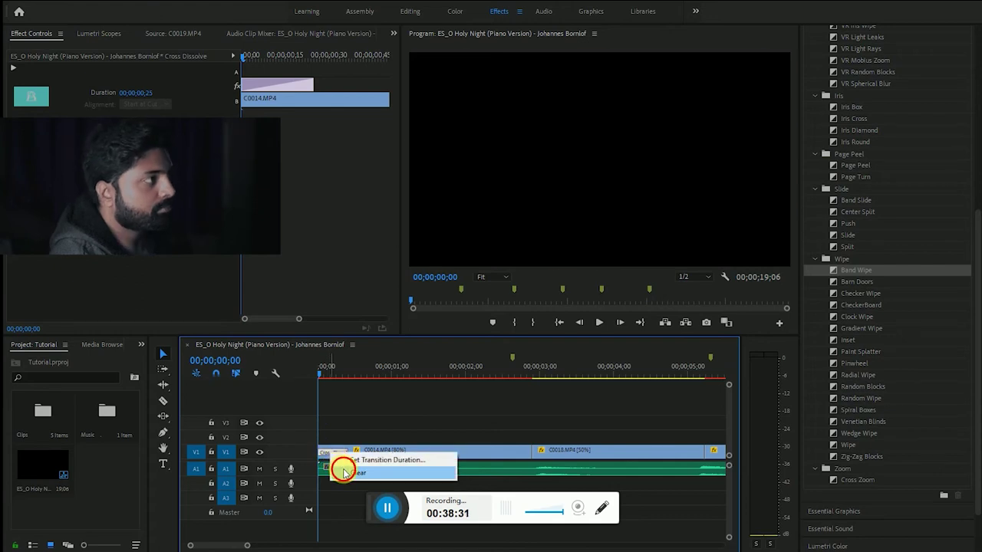
left_click(343, 471)
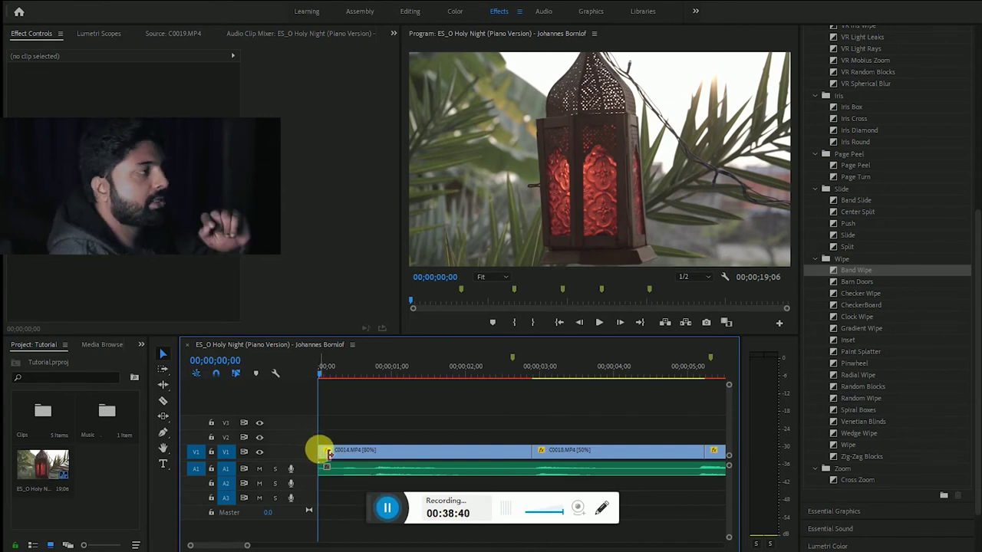
Step: Apply the default Cross Dissolve at the lantern clip's start and preview the fade-in
right_click(328, 454)
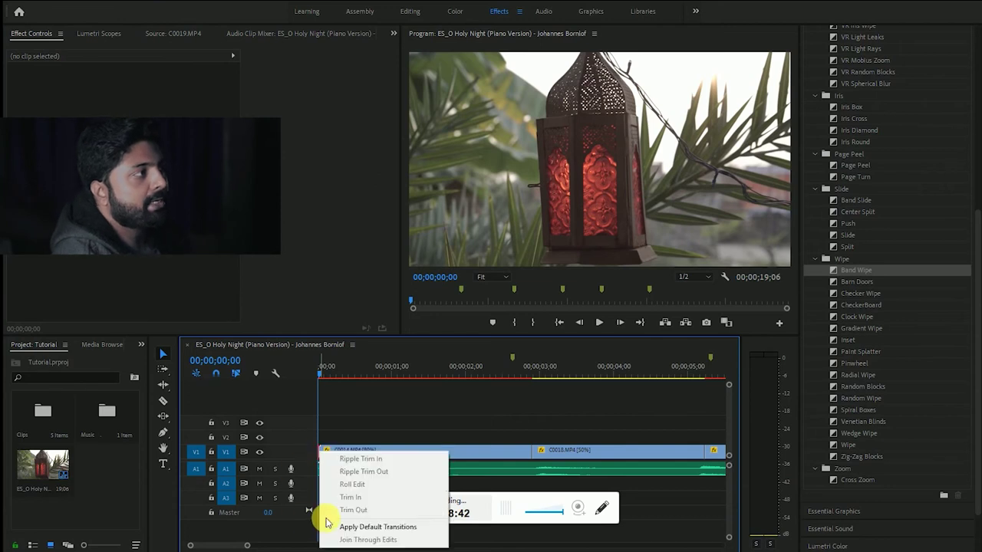
left_click(342, 527)
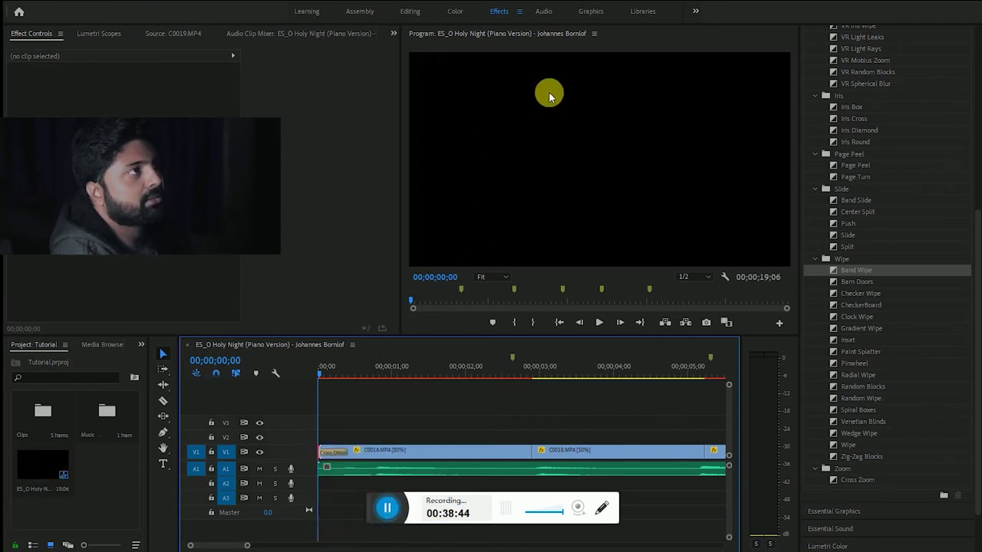
left_click(600, 323)
left_click(598, 323)
Step: Lengthen the opening Cross Dissolve to 00;00;01;09 and preview the lantern shot's fade-in
left_click_drag(385, 366, 320, 367)
left_click_drag(347, 458, 348, 460)
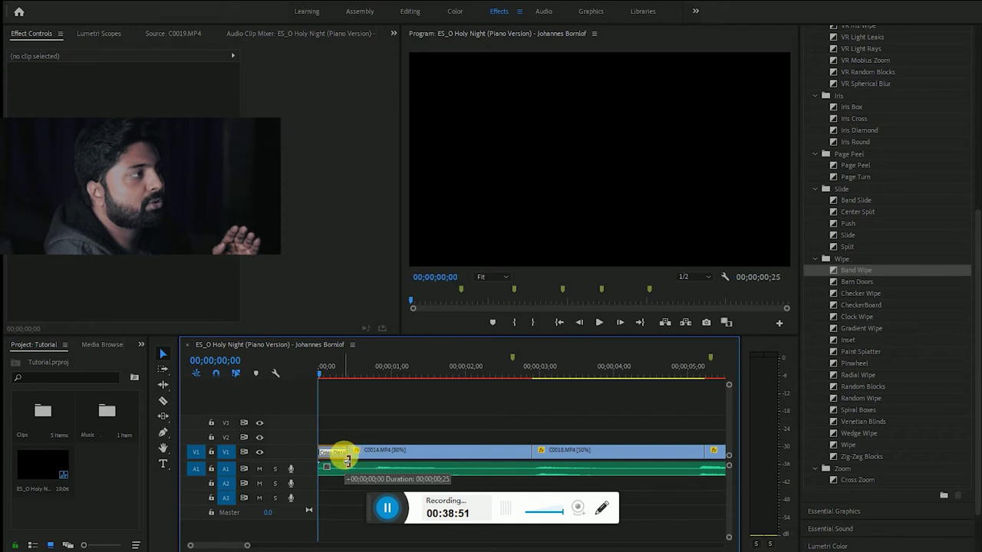
left_click_drag(347, 460, 344, 457)
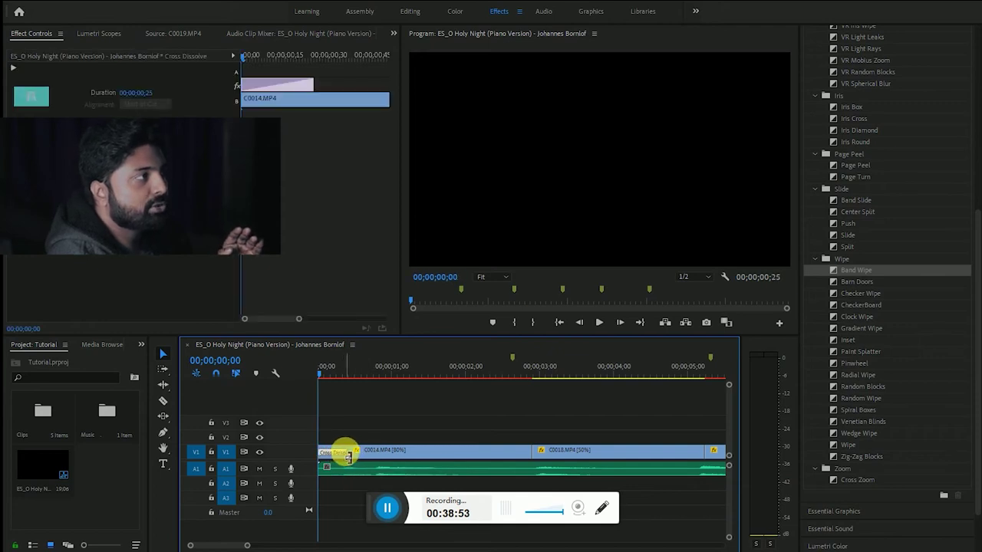
left_click_drag(349, 456, 402, 459)
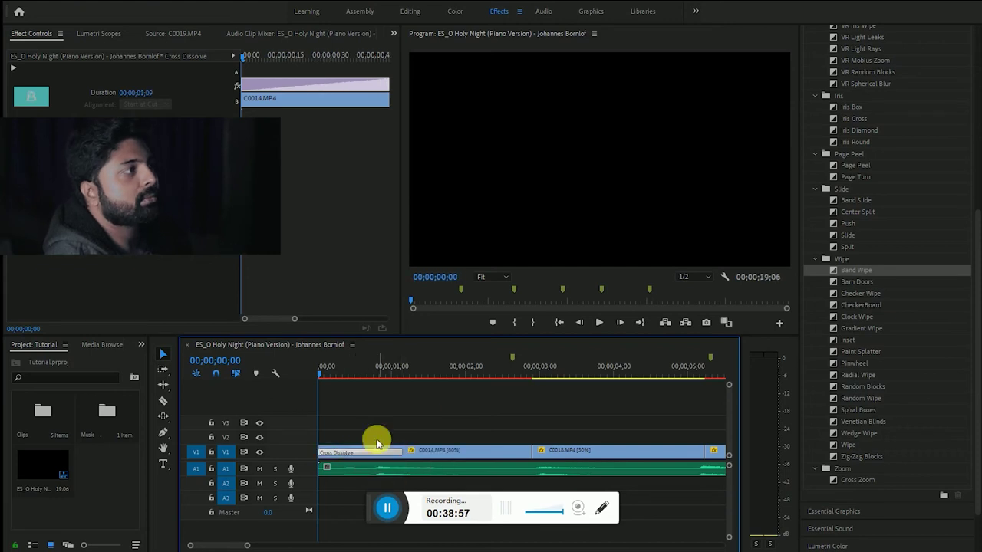
left_click(598, 323)
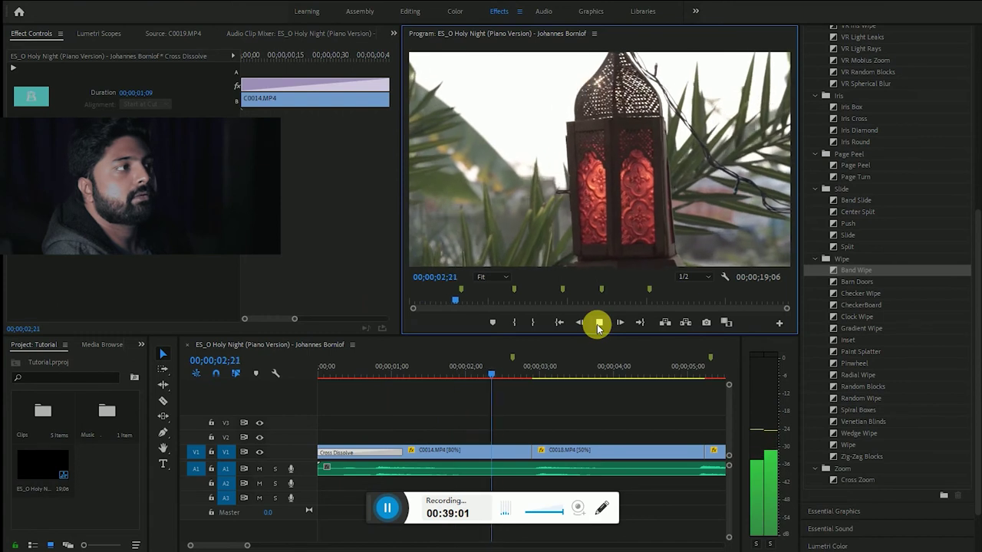
mouse_move(560, 375)
left_mouse_down()
mouse_move(522, 368)
mouse_move(527, 375)
left_mouse_up()
left_click(595, 323)
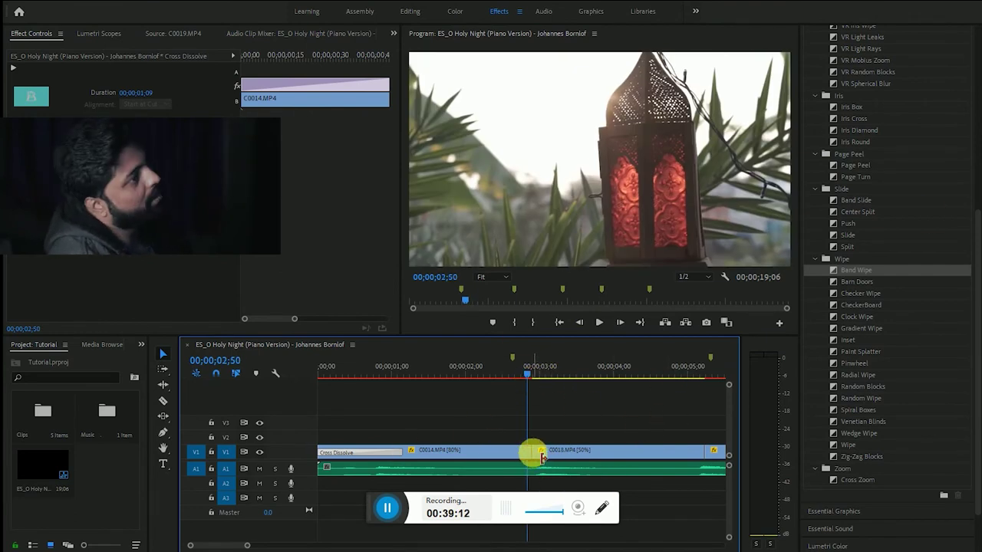
Step: Search the Effects panel for 'video trans' to list the video transitions
scroll(833, 193, "up", 10)
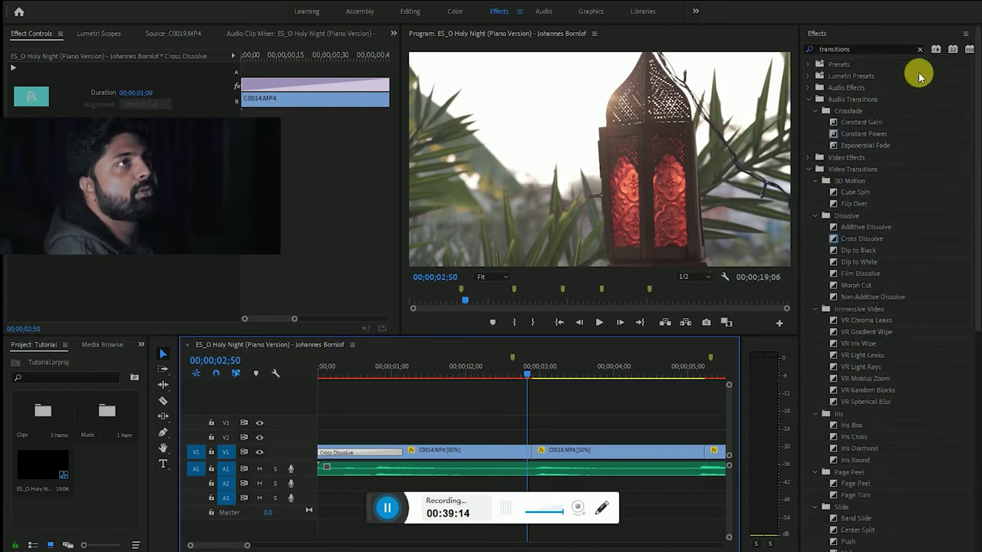
left_click(920, 51)
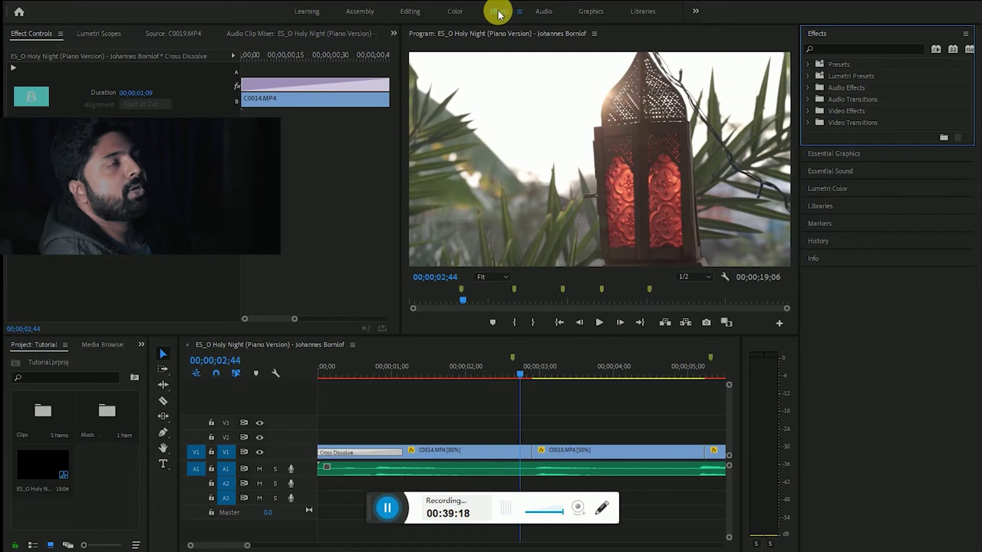
left_click(836, 50)
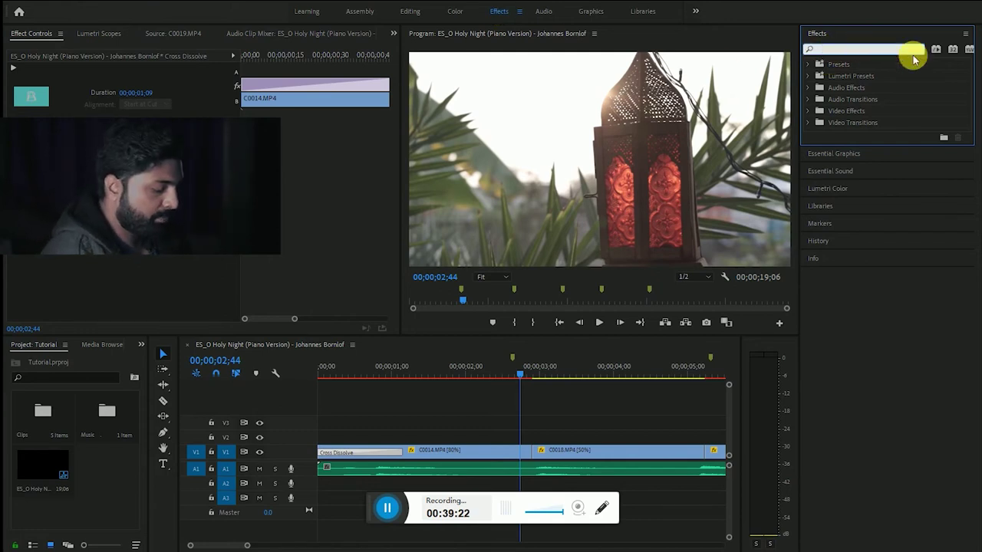
type("video trans")
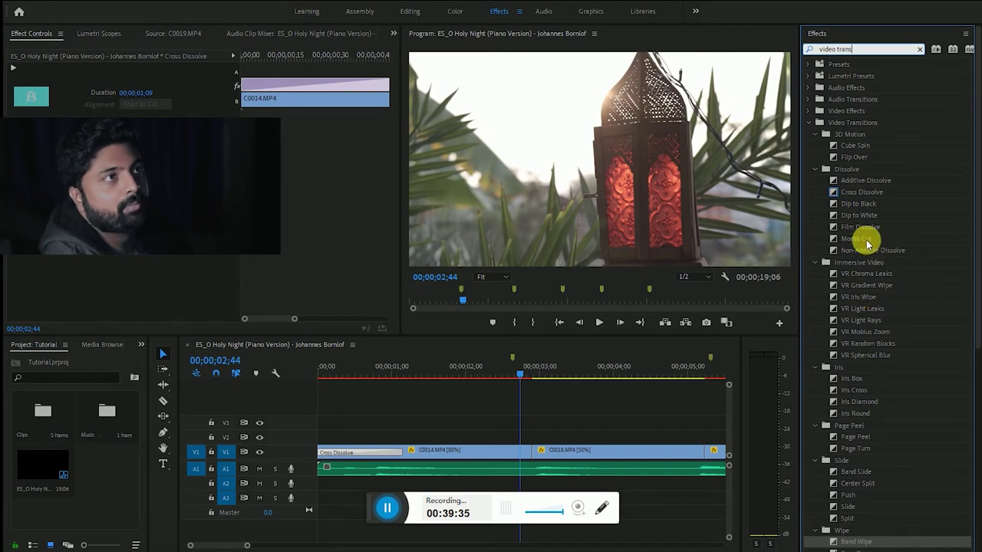
Step: Apply Morph Cut to the cut between the C0014 and C0018 clips
left_click(862, 240)
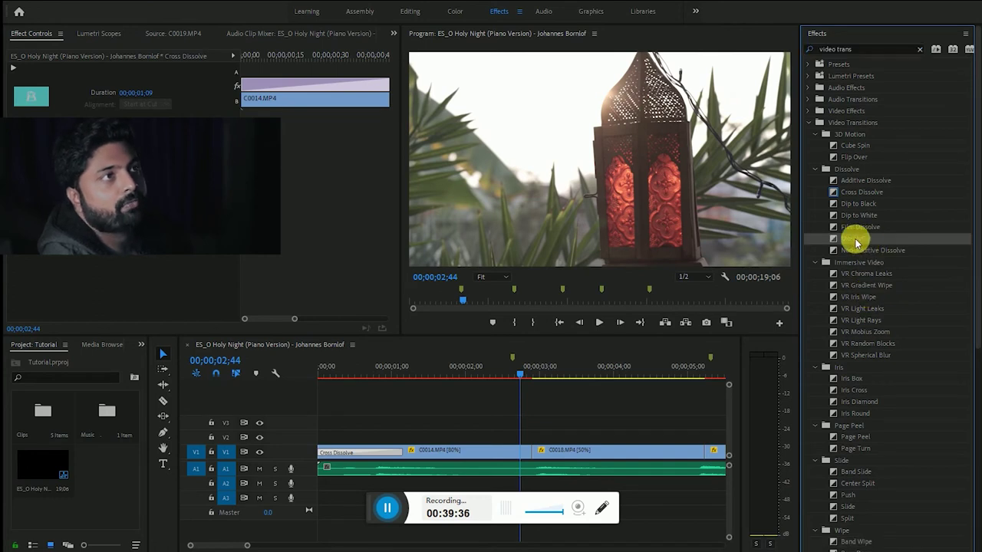
right_click(832, 242)
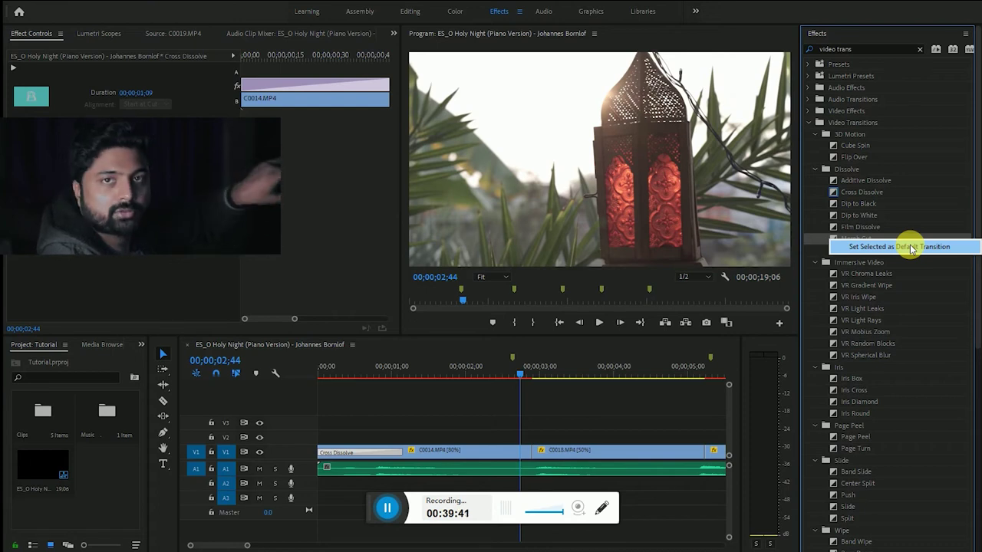
left_click(519, 374)
left_click(870, 241)
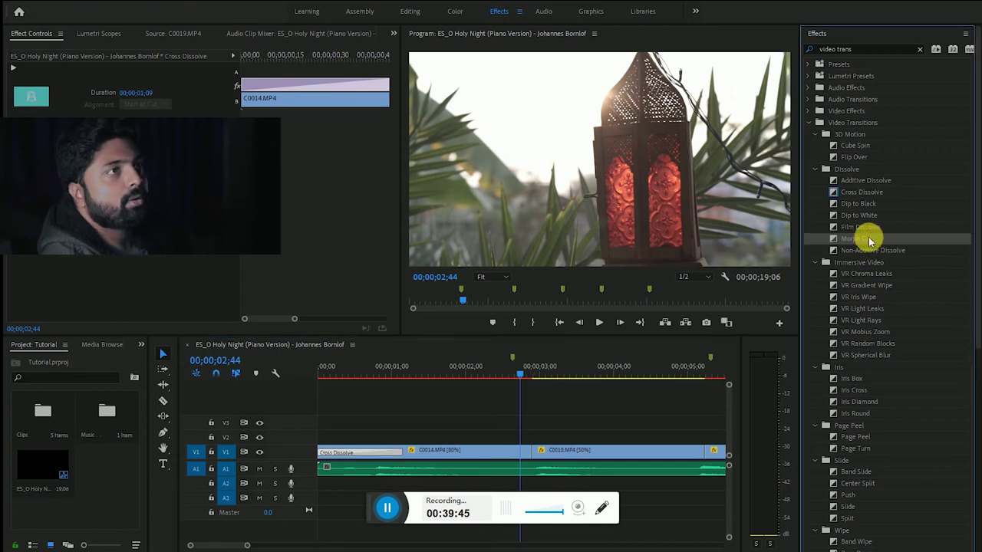
left_click_drag(870, 240, 528, 454)
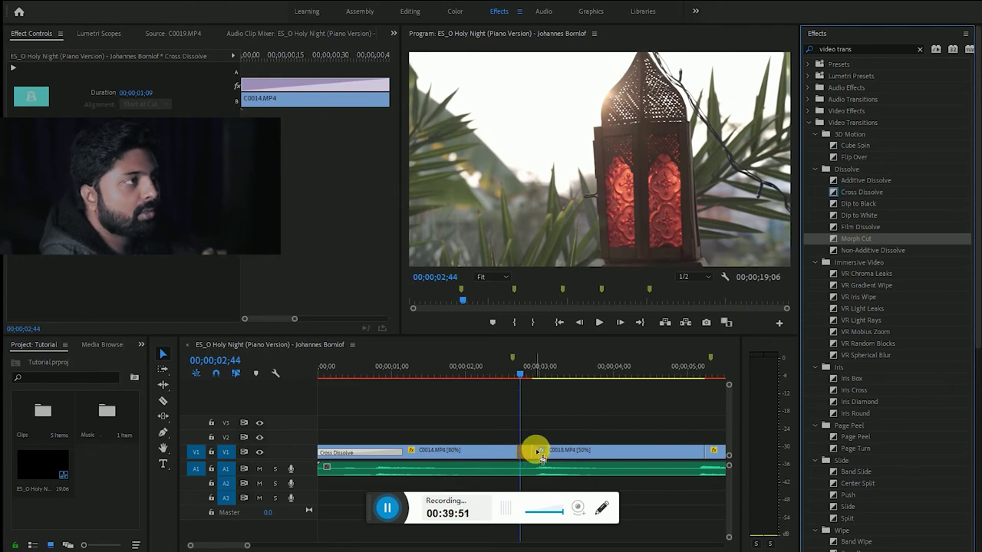
left_click_drag(541, 457, 532, 451)
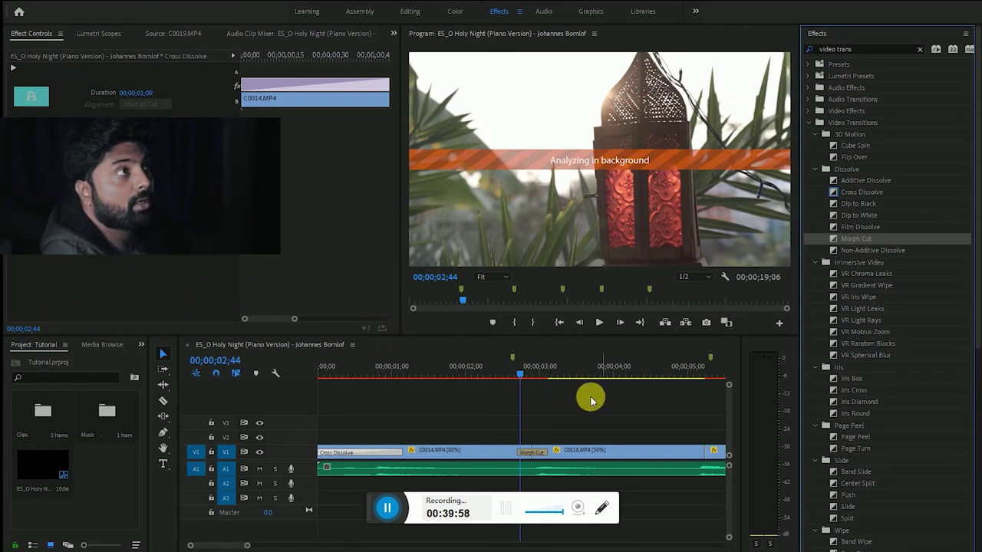
Step: Play back the Morph Cut, then delete it to leave a straight cut
left_click_drag(525, 375, 506, 376)
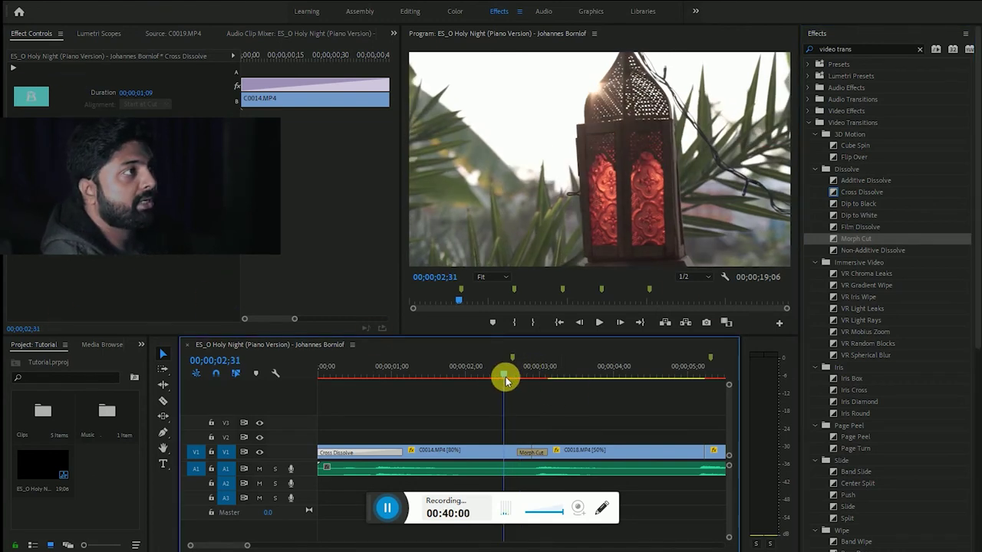
left_click(598, 324)
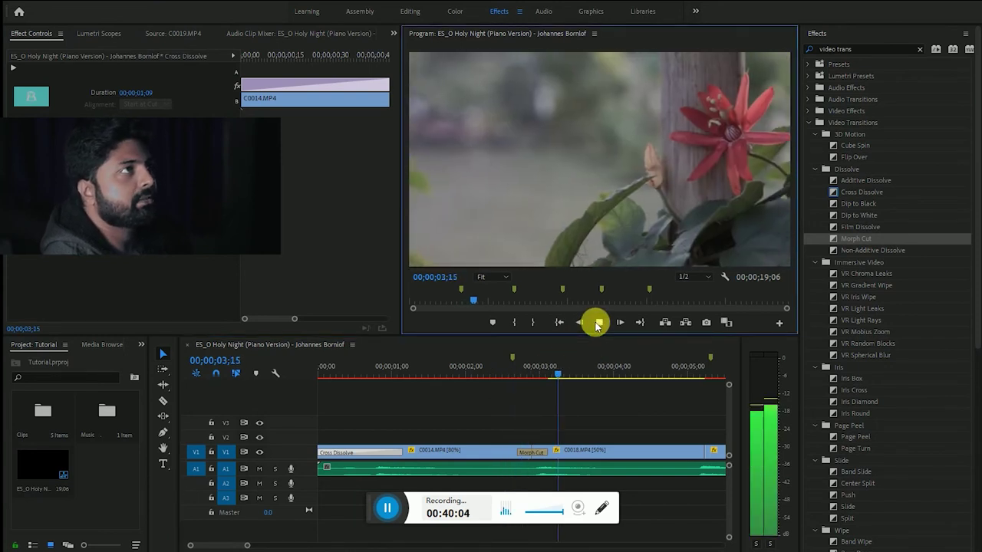
left_click(570, 372)
left_click_drag(569, 371, 510, 376)
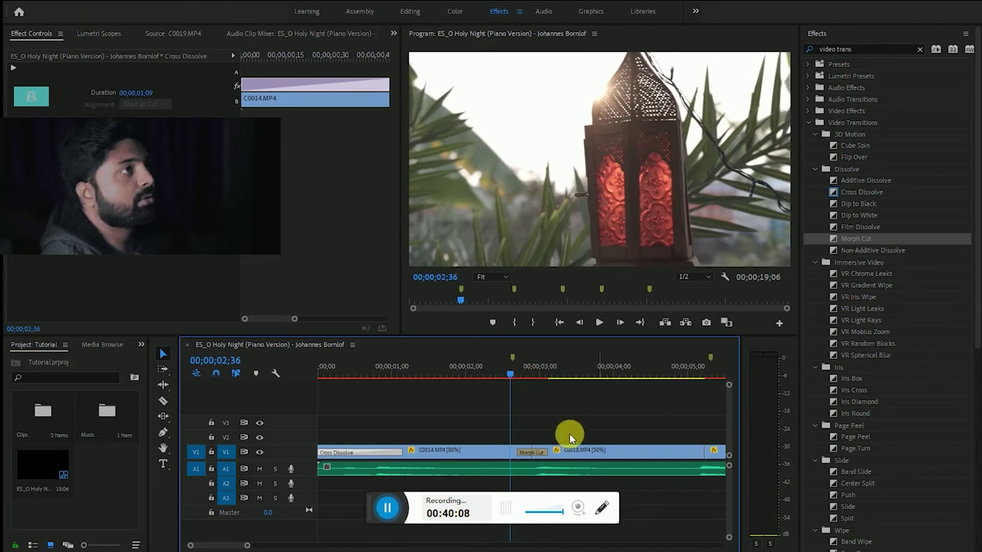
left_click(537, 456)
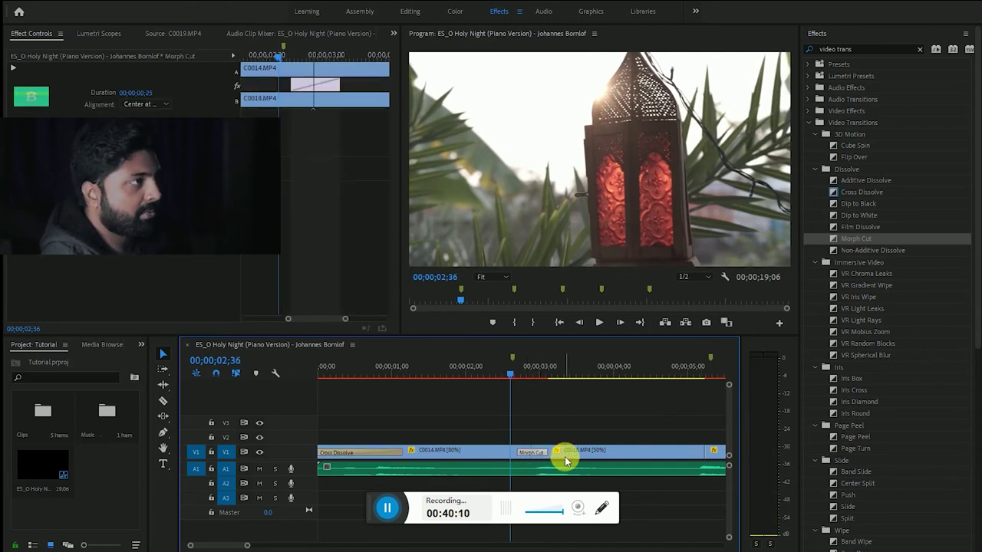
key("Delete")
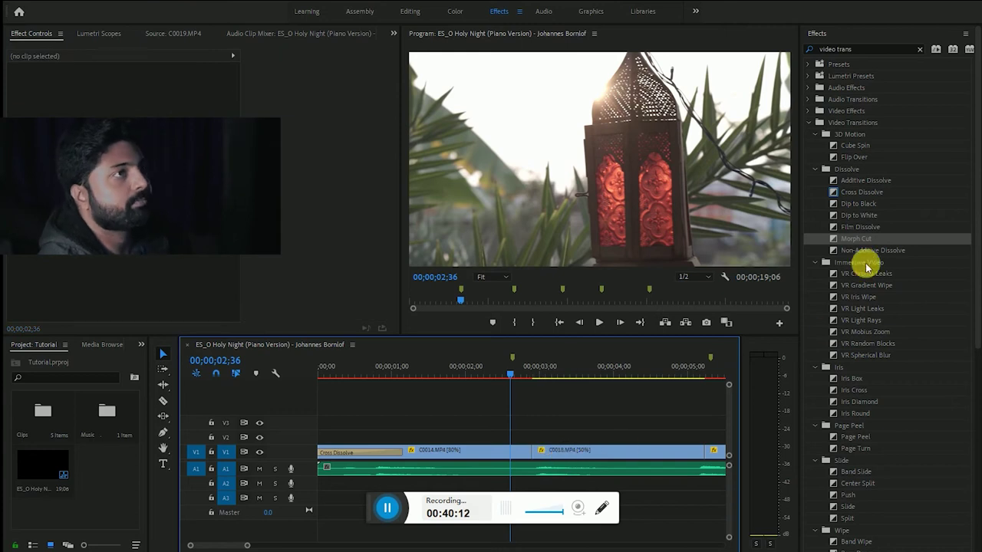
left_click(877, 274)
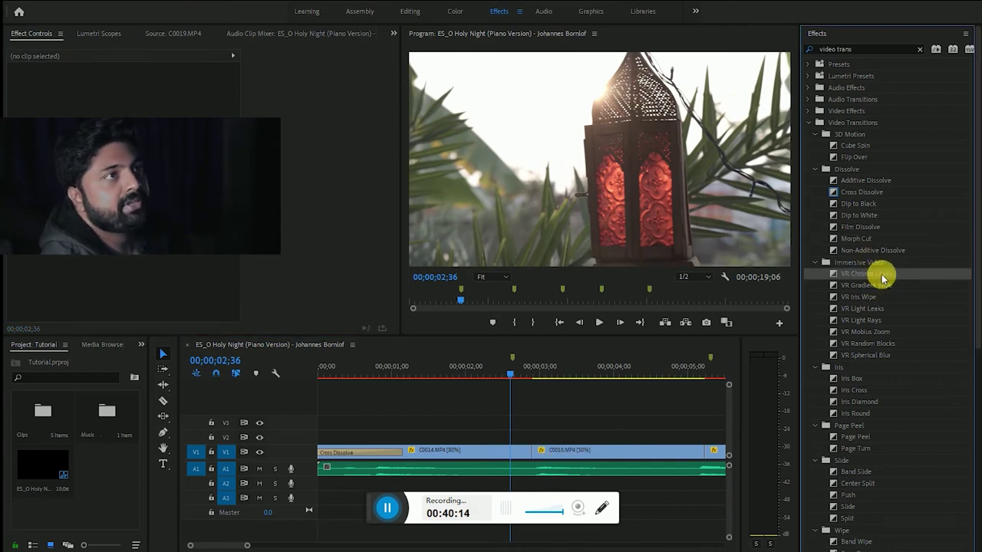
left_click_drag(882, 279, 529, 454)
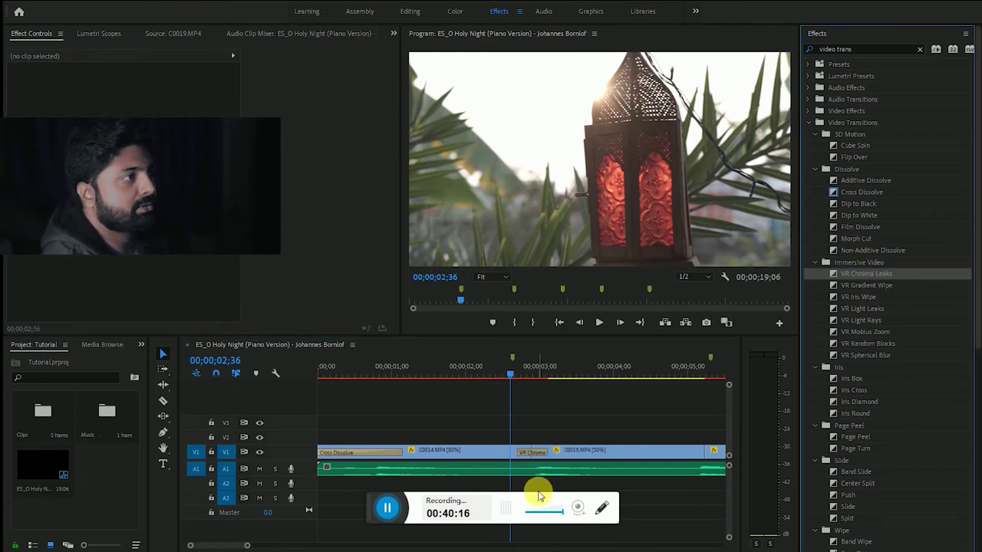
left_click(598, 323)
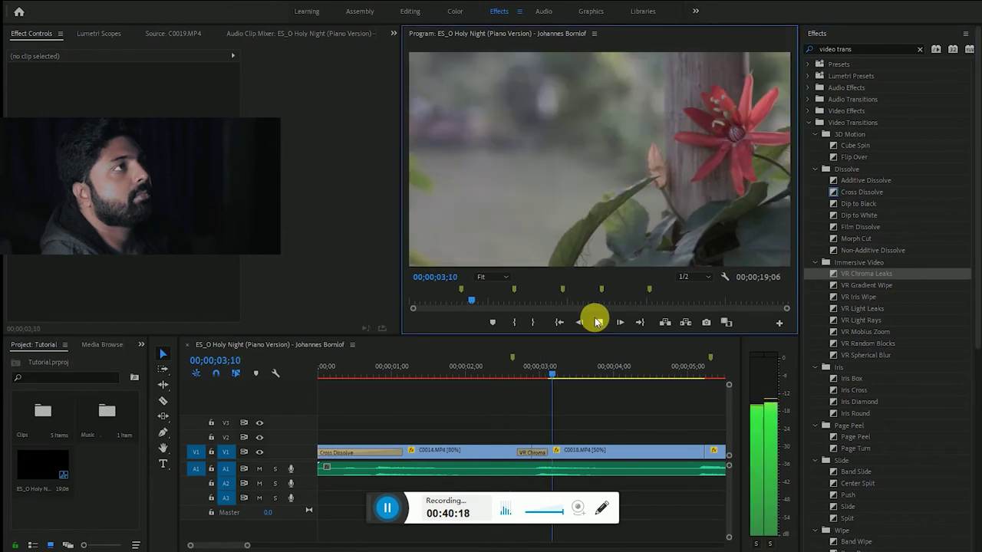
left_click_drag(570, 370, 449, 370)
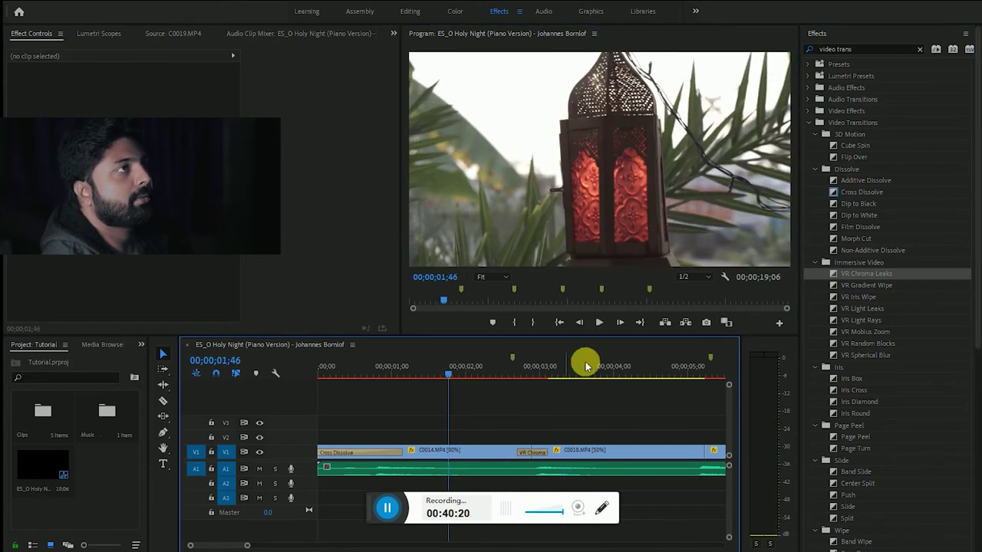
left_click(598, 322)
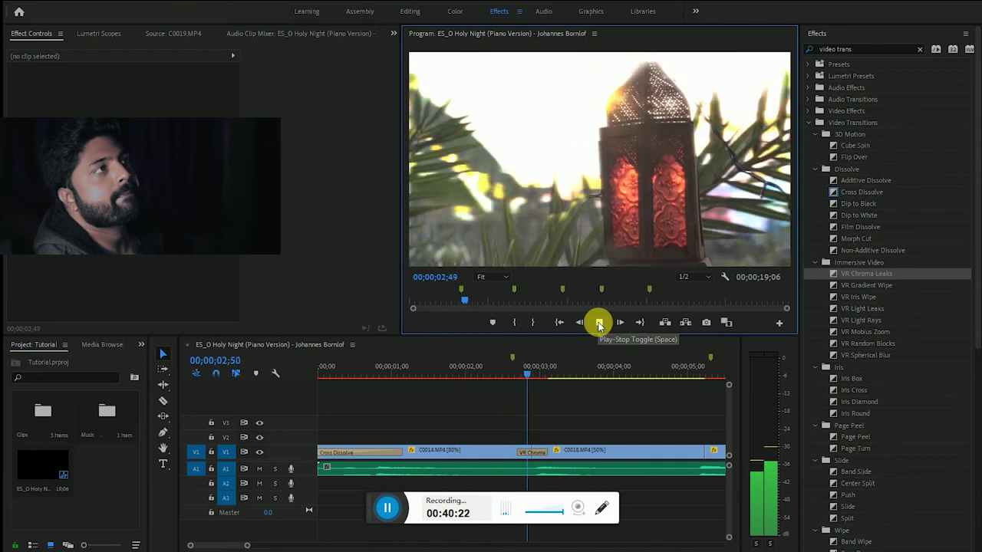
left_click(606, 327)
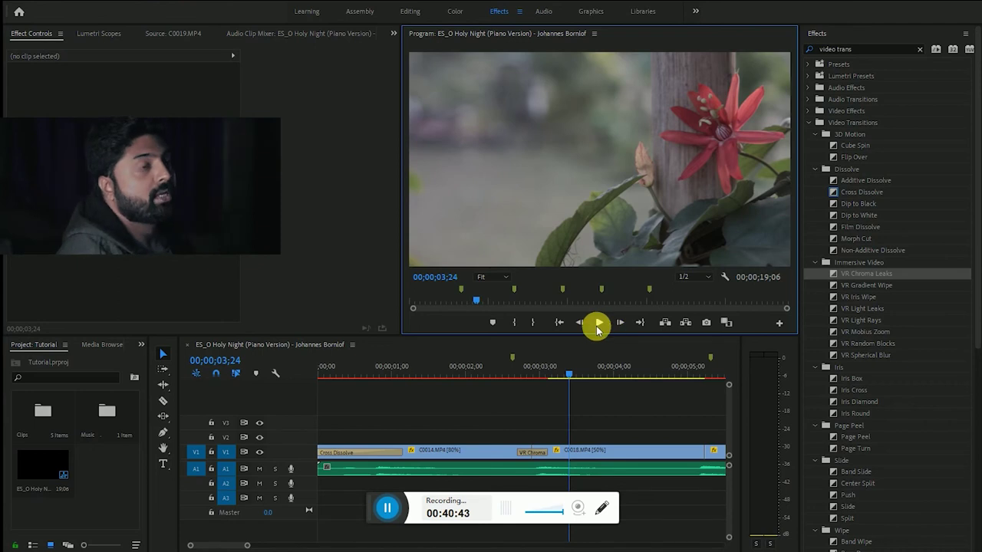
left_click(528, 452)
key("Delete")
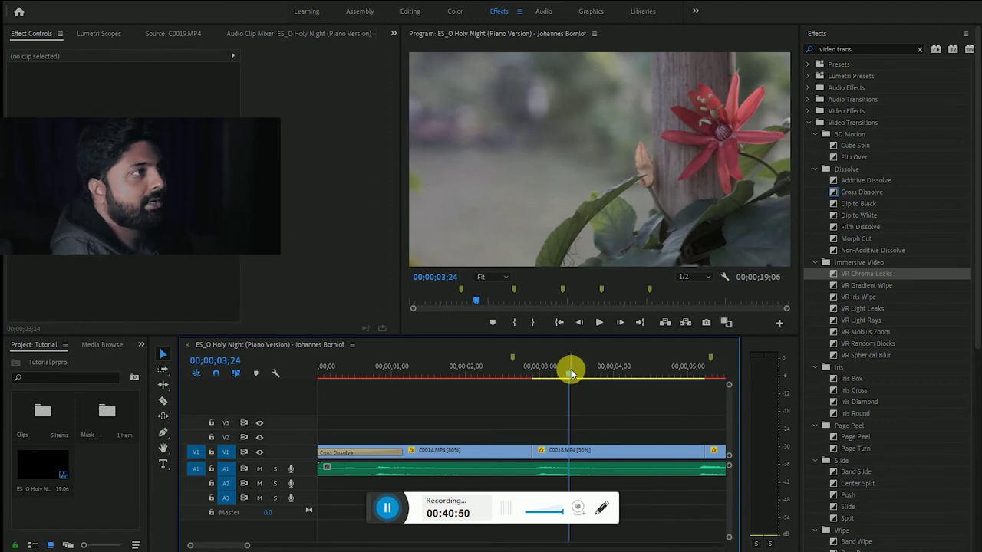
left_click_drag(571, 374, 319, 373)
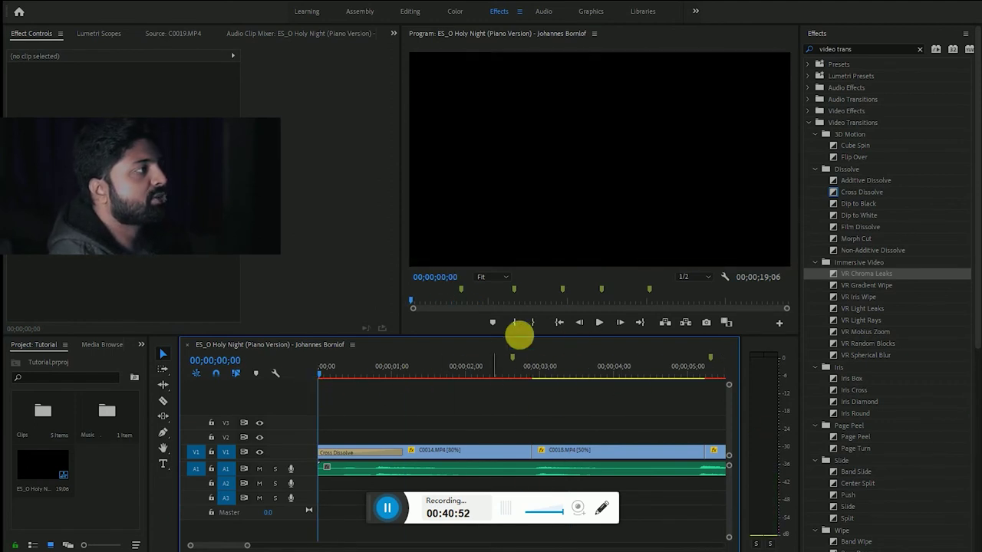
Step: Add a lengthened default Cross Dissolve at the end of the last C0019.MP4 shot and preview it
left_click(599, 323)
left_click(600, 324)
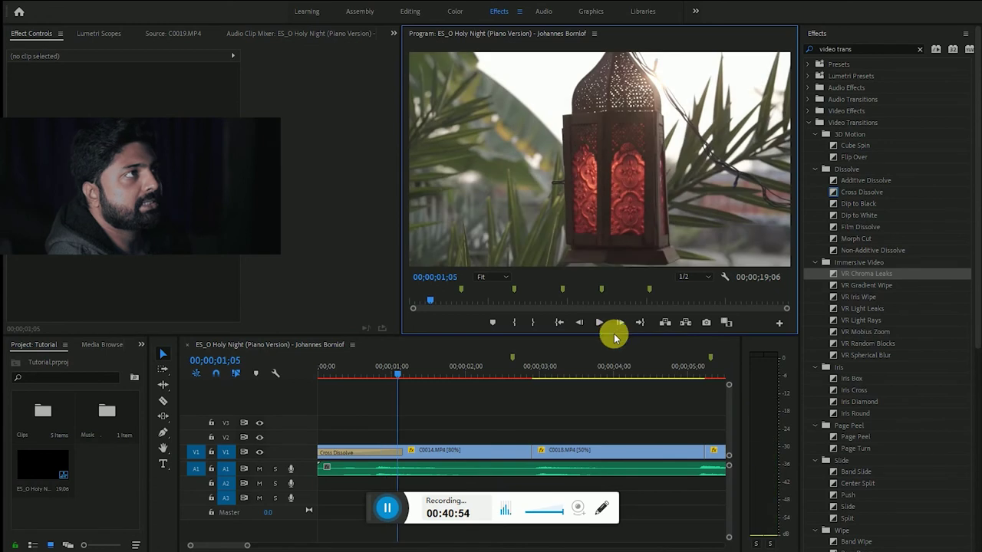
left_click(640, 323)
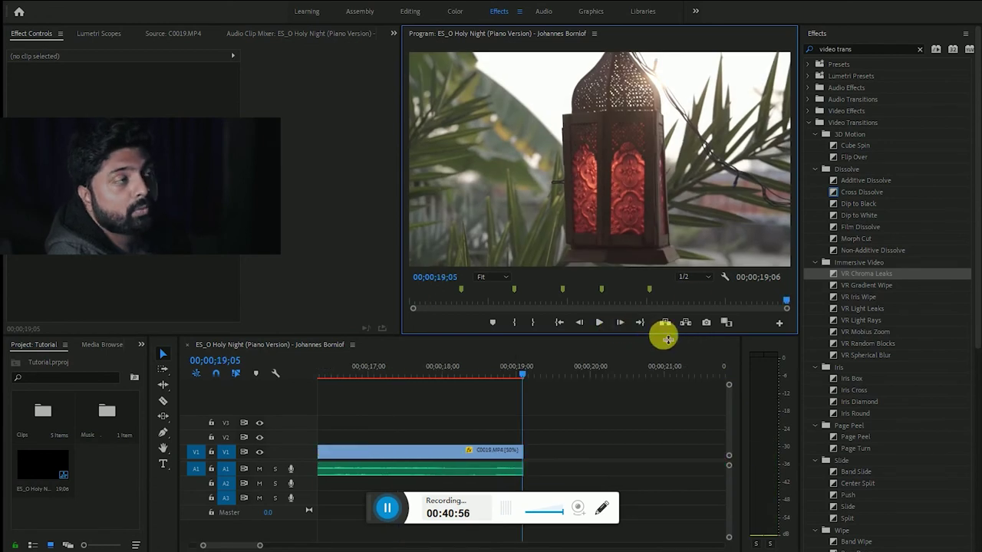
right_click(535, 455)
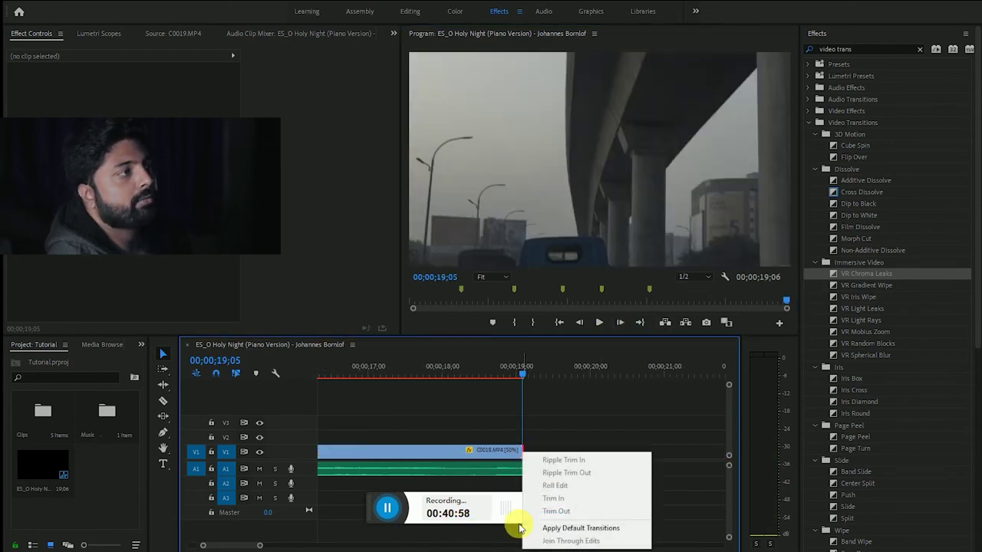
left_click(553, 527)
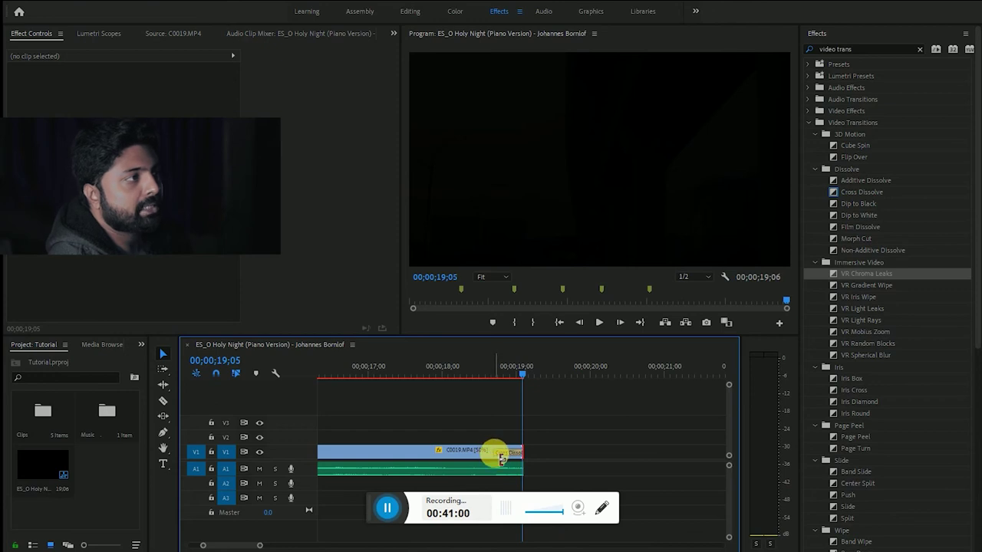
left_click_drag(500, 458, 410, 454)
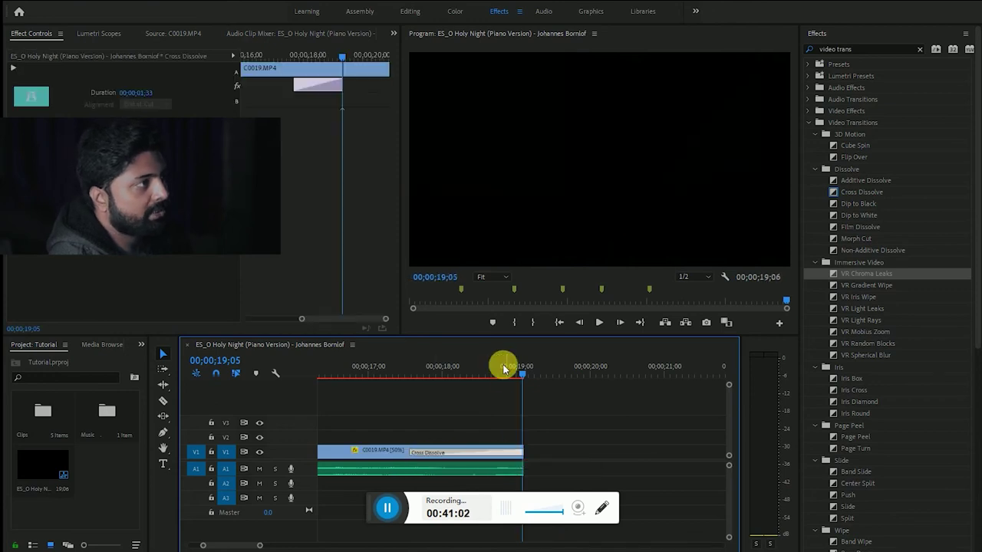
left_click_drag(519, 370, 362, 374)
left_click(599, 323)
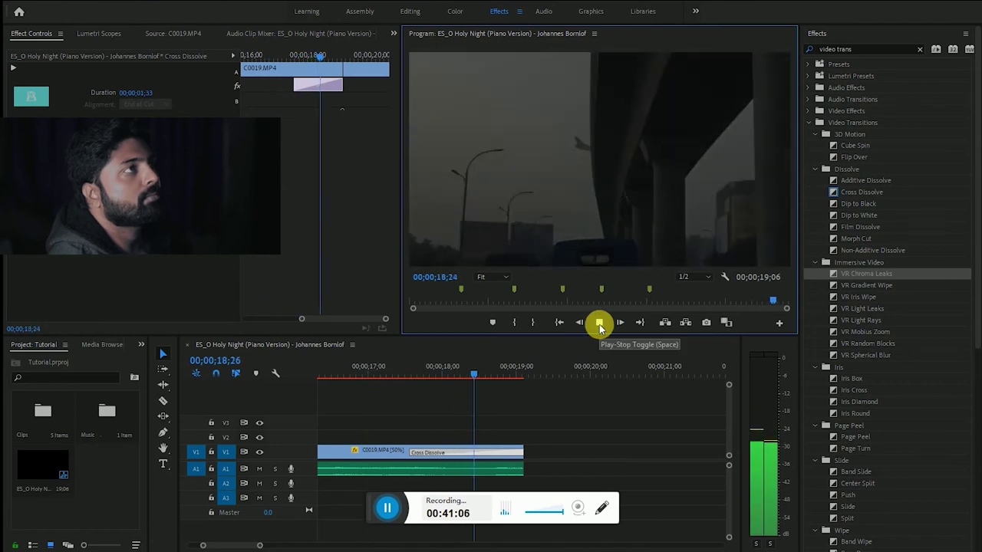
left_click(599, 322)
Step: Fade out the A1 music with a 00;00;01;59 Constant Power transition and play the ending
right_click(522, 470)
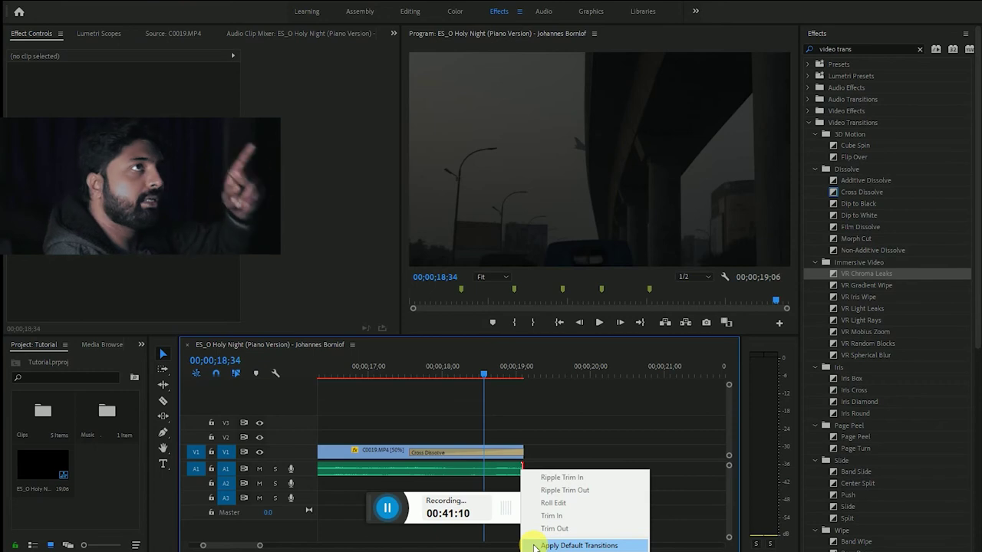
left_click(534, 546)
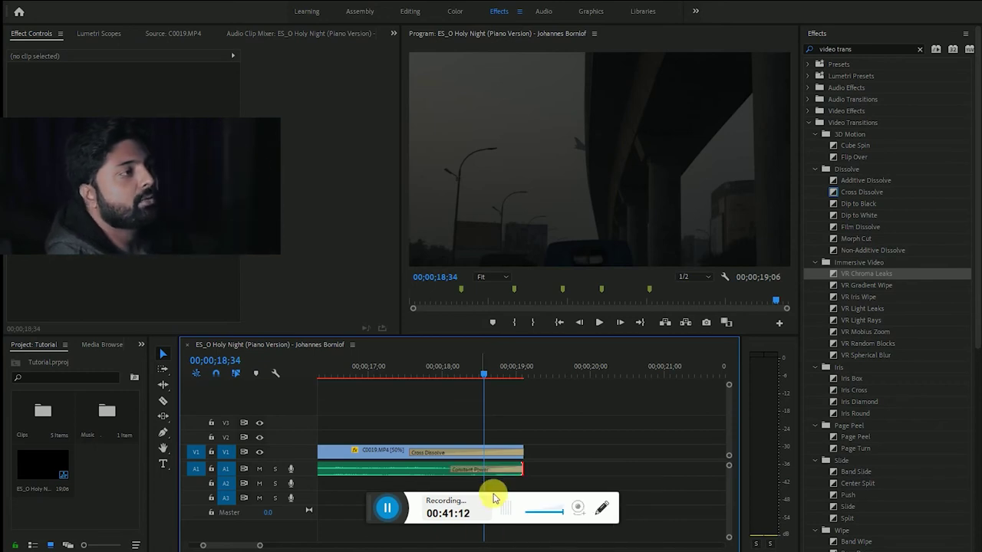
left_click_drag(451, 470, 307, 473)
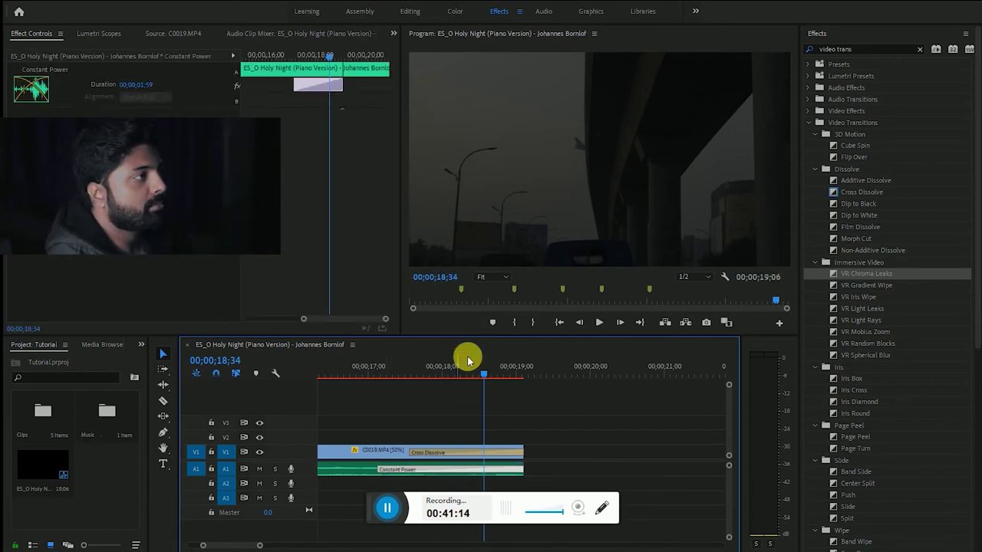
left_click_drag(432, 373, 320, 372)
left_click(599, 323)
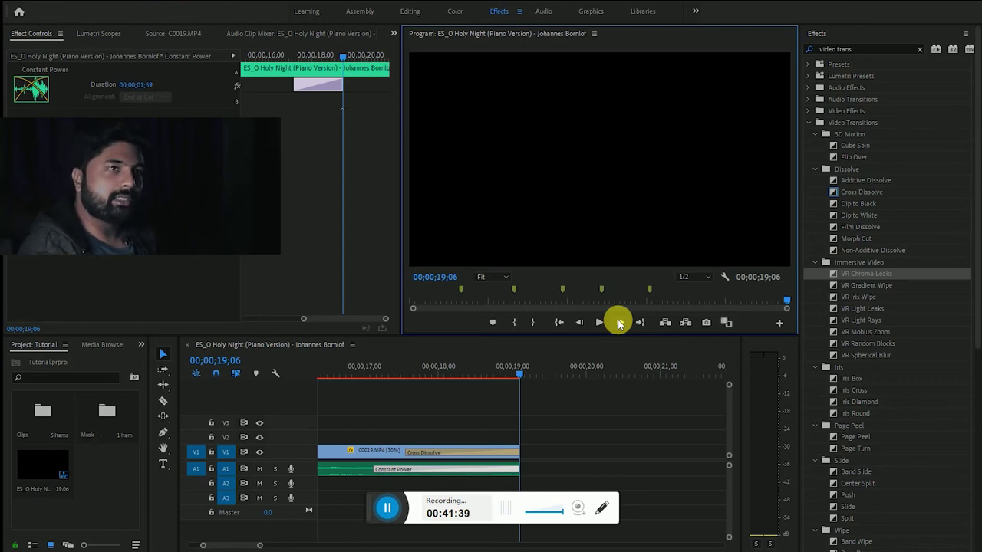
left_click(553, 326)
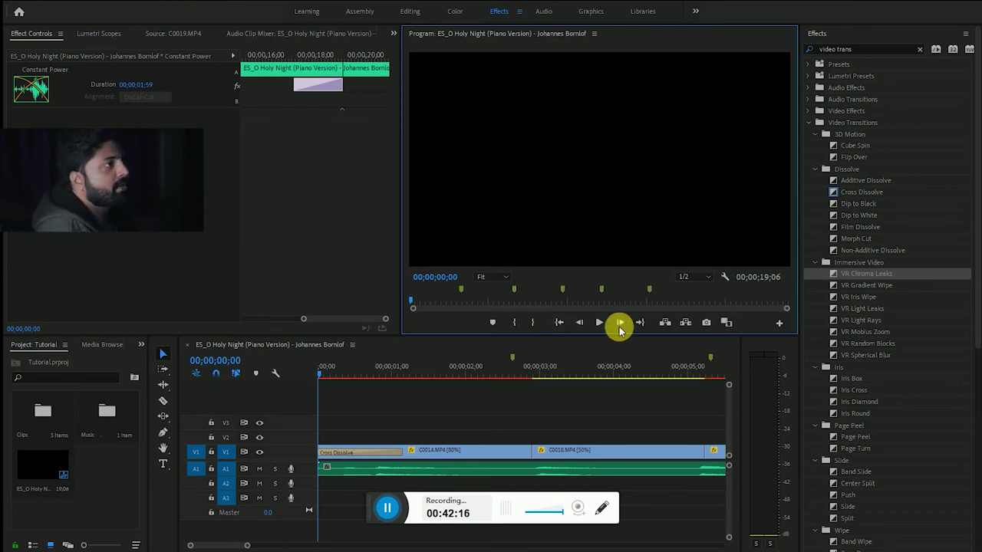
left_click(599, 323)
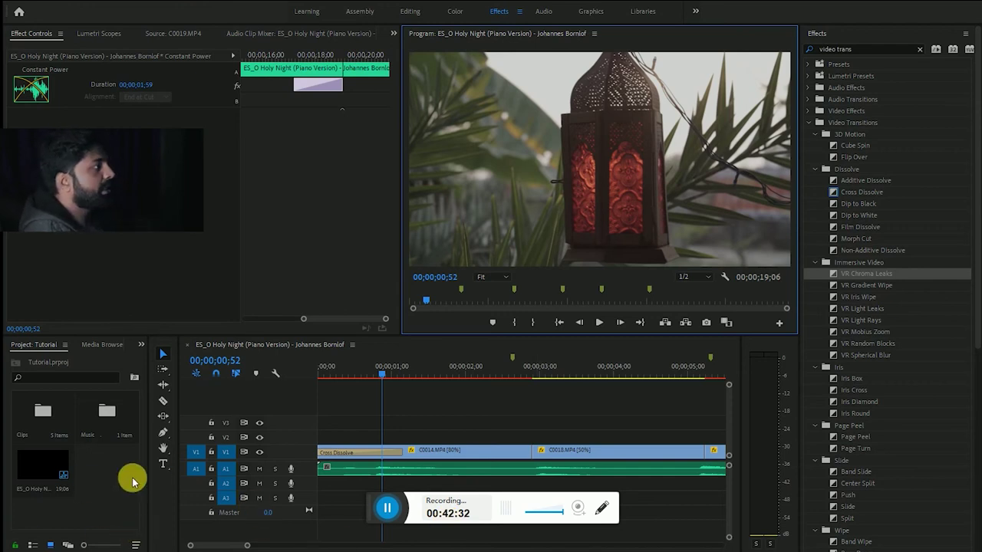
Step: Create a new 1920×1080 Adjustment Layer from the widened Project panel
left_click_drag(152, 477, 285, 483)
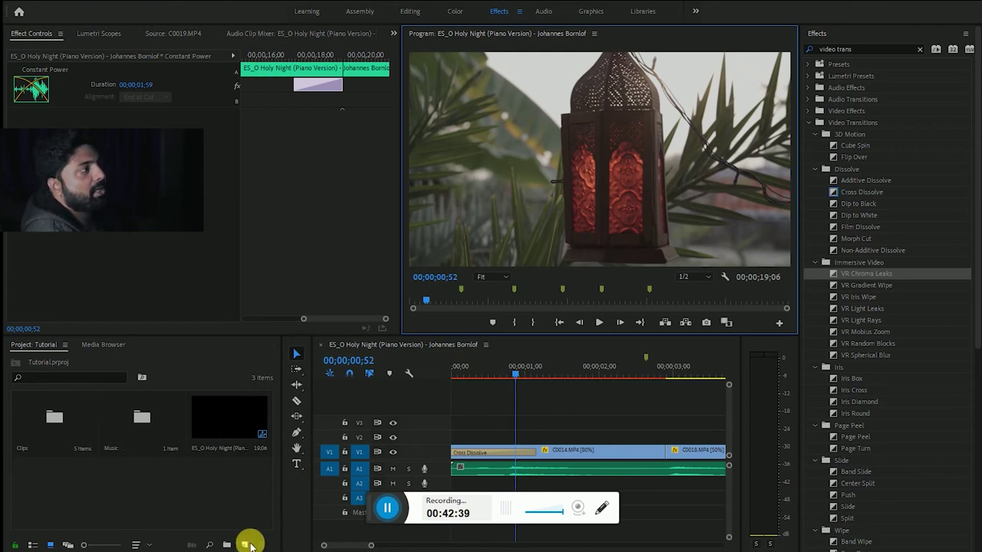
left_click(247, 545)
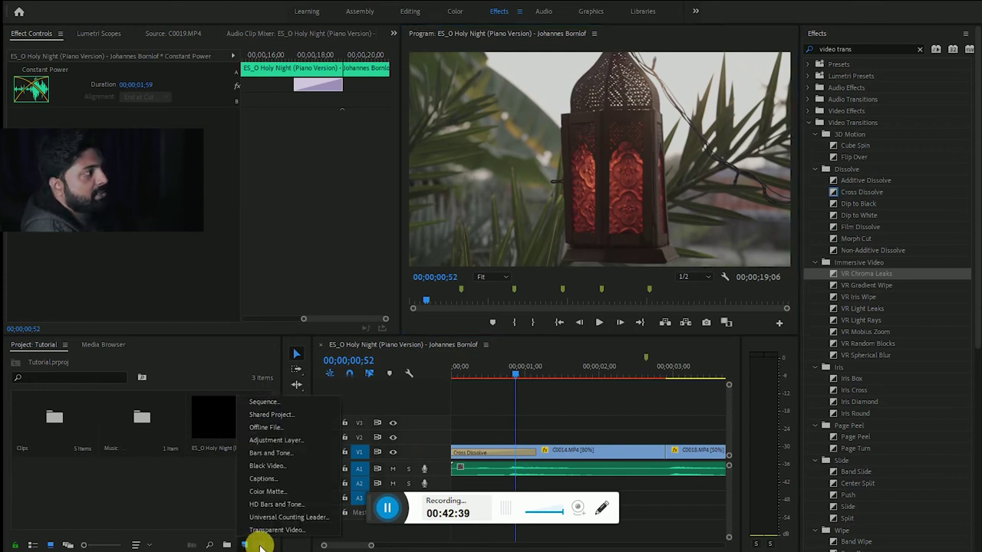
left_click(275, 441)
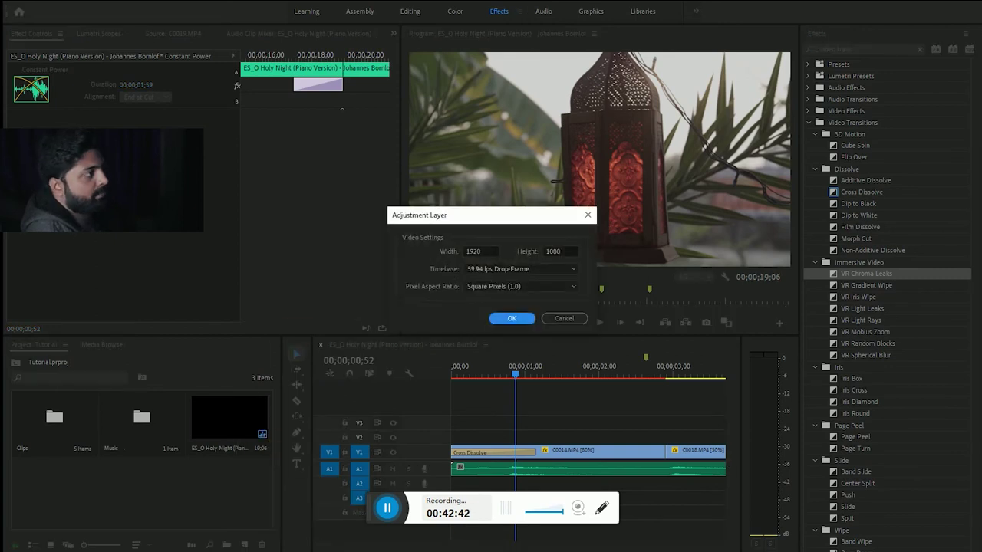
left_click(512, 319)
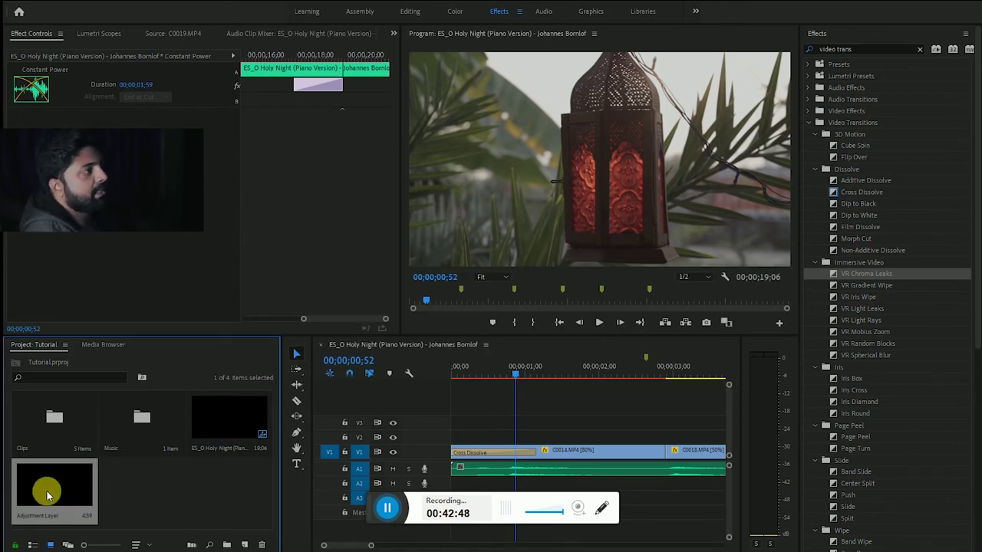
Step: Place the Adjustment Layer on track V2 at the sequence start
left_click_drag(34, 500, 449, 445)
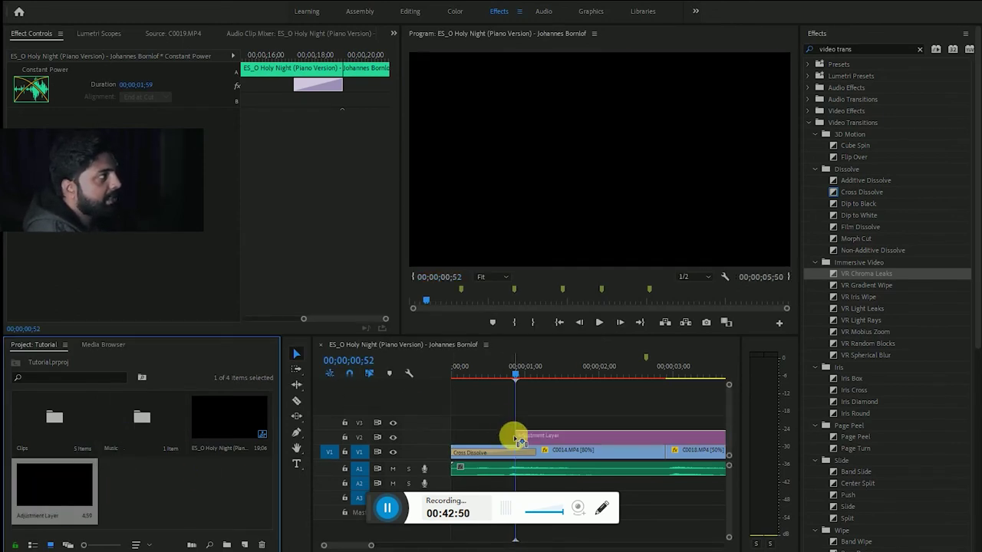
left_click_drag(439, 442, 451, 437)
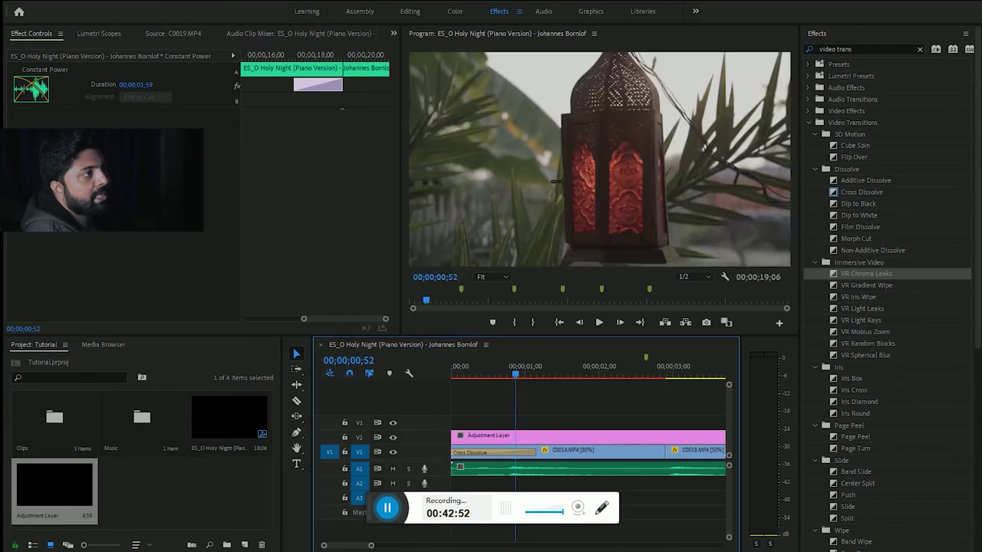
left_click(388, 508)
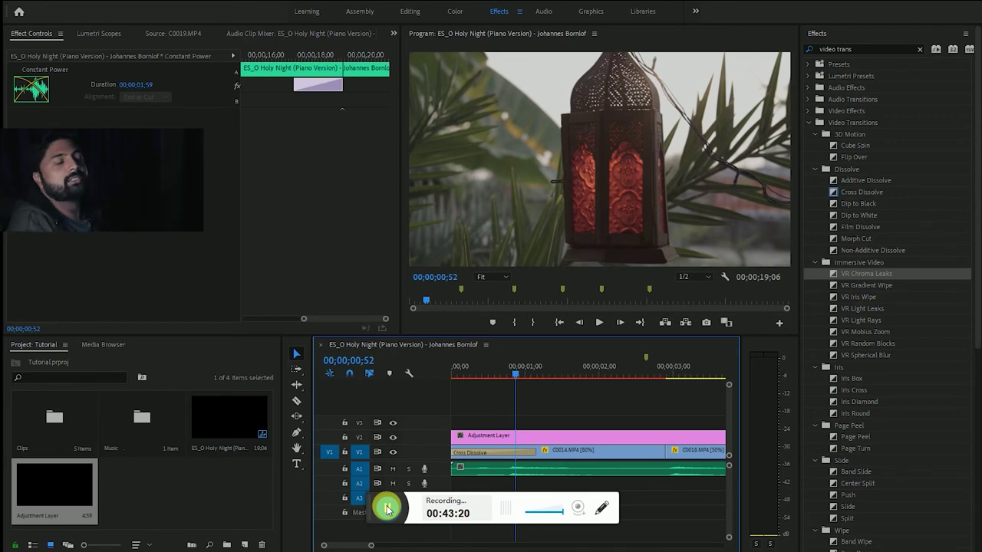
Step: Stretch the V2 Adjustment Layer to end with the video at 00;00;19;06 and play to check
left_click_drag(521, 371, 499, 374)
left_click(371, 545)
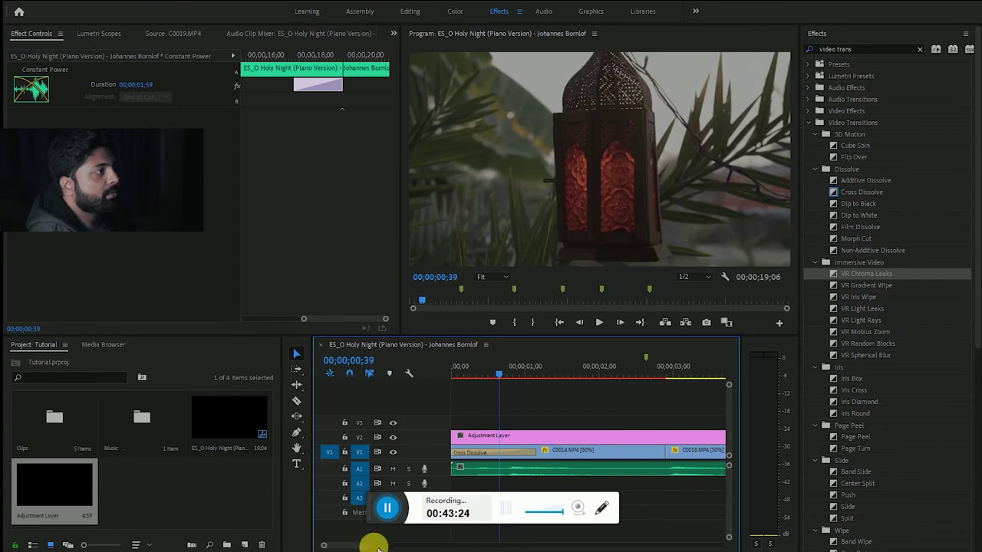
left_click_drag(378, 550, 433, 546)
left_click_drag(509, 438, 653, 437)
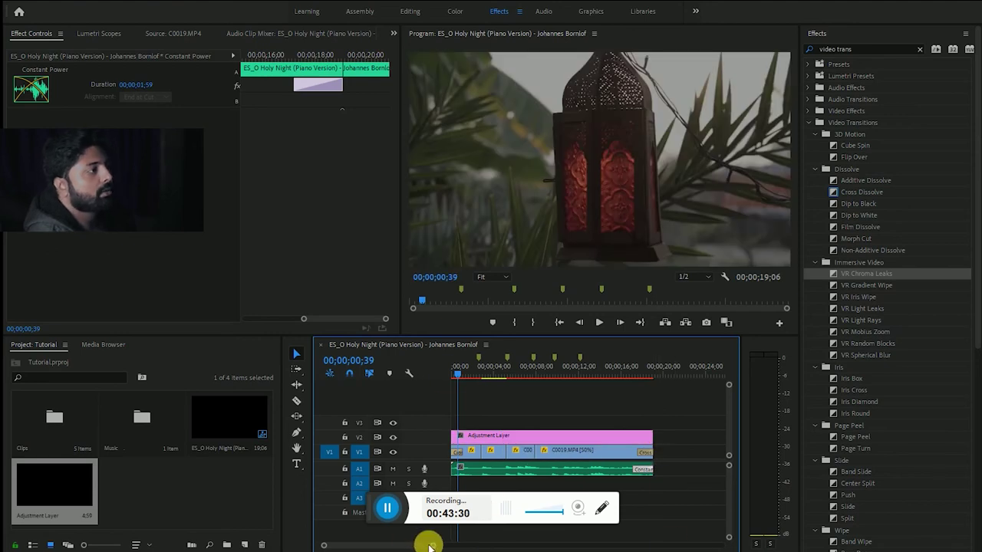
left_click_drag(434, 546, 419, 547)
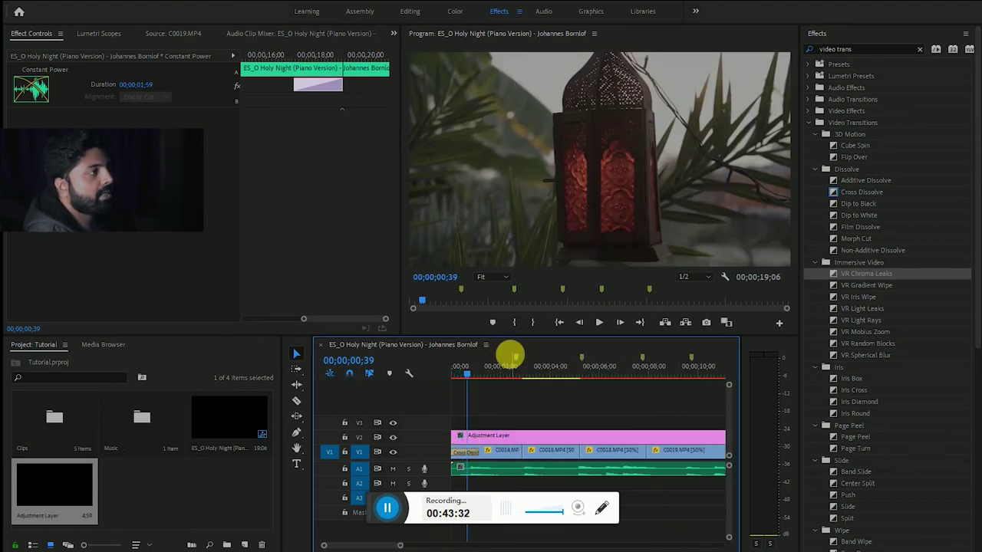
left_click(599, 323)
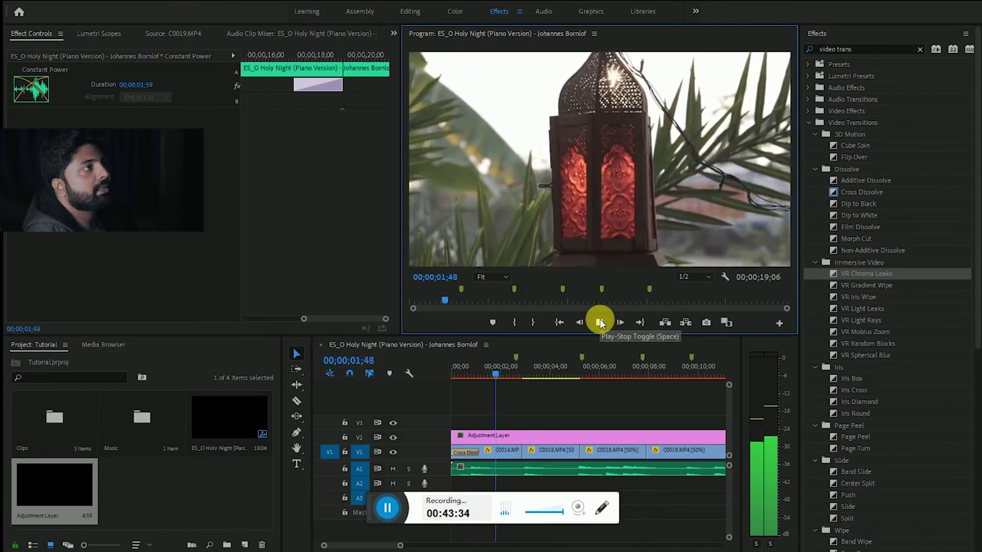
left_click(599, 322)
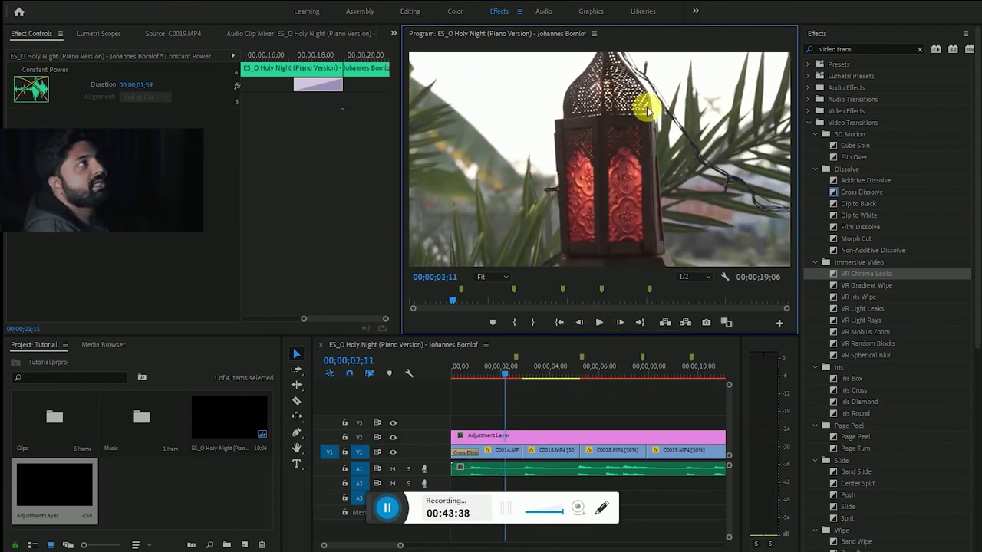
Step: In the Color workspace, white-balance the Adjustment Layer by sampling the sky in Basic Correction
left_click(457, 12)
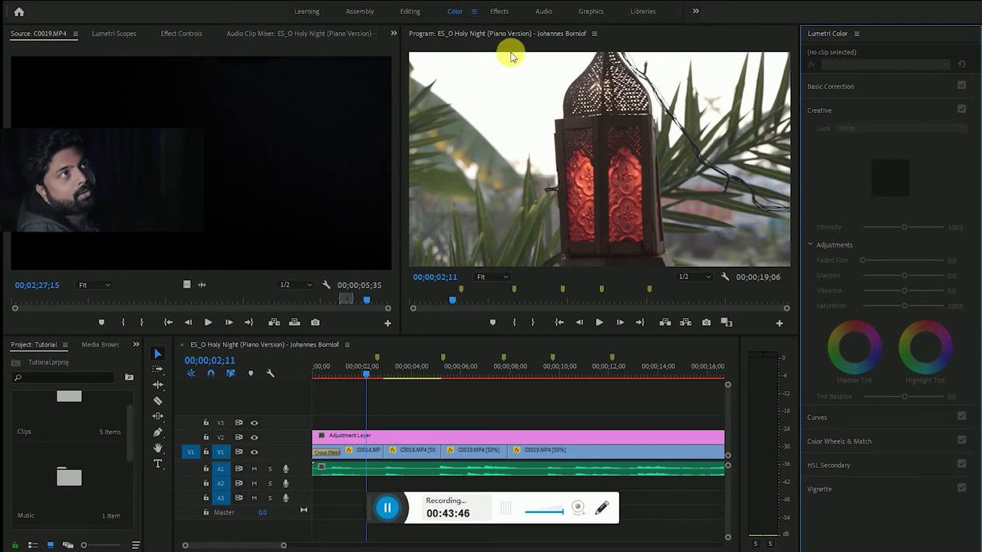
left_click(362, 450)
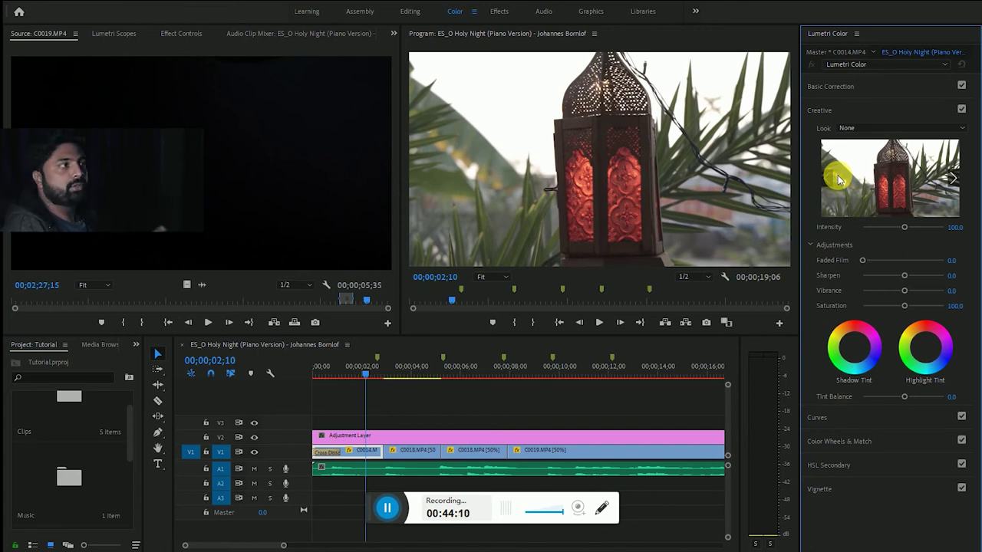
left_click(407, 440)
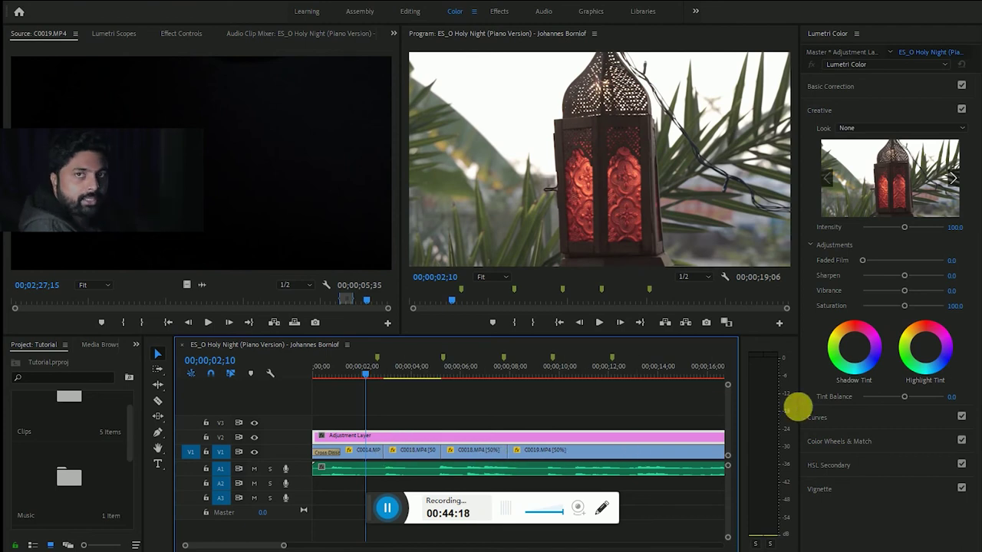
left_click(839, 91)
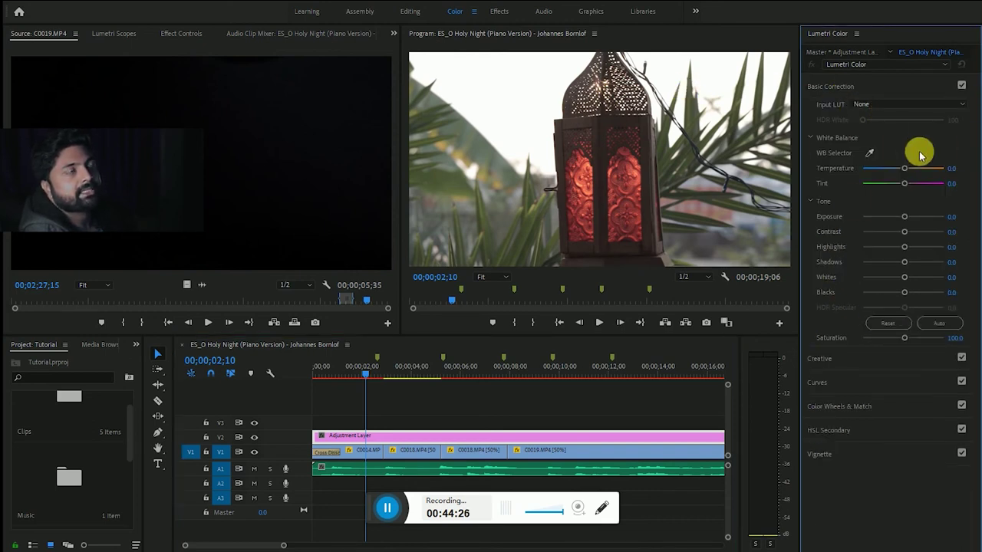
left_click(870, 154)
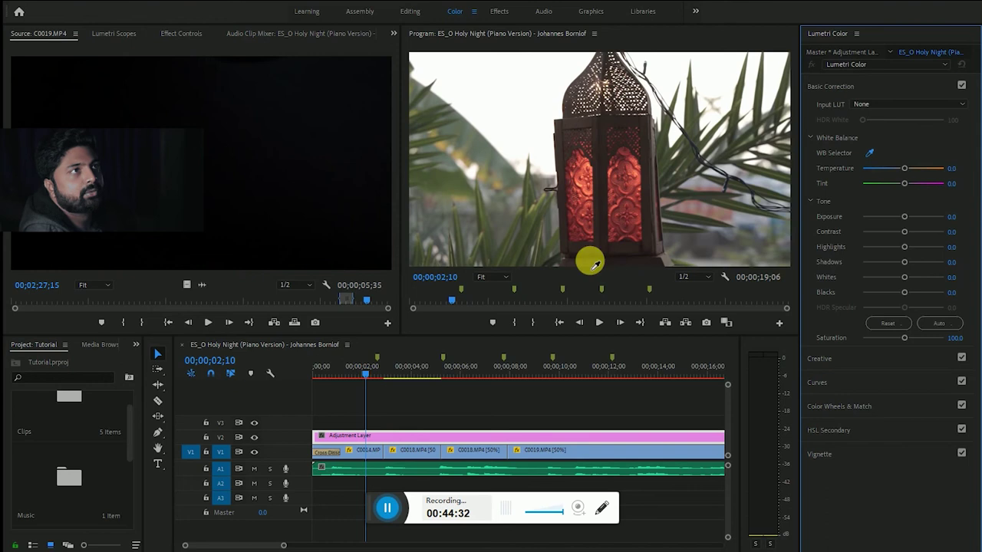
left_click(511, 85)
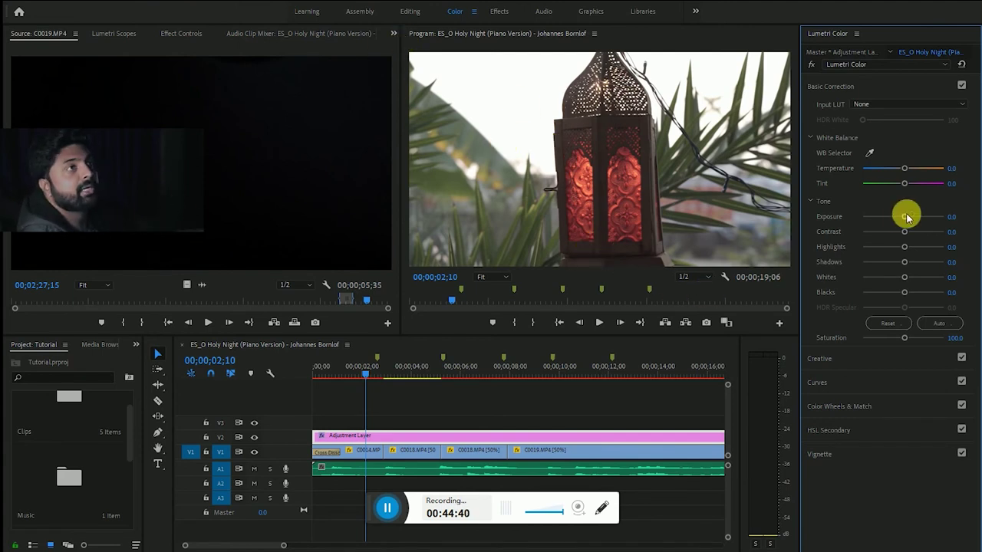
Step: Set Temperature 28.6, Exposure -0.3, Contrast 40 and Highlights -50, then play the graded footage
mouse_move(905, 169)
left_mouse_down()
mouse_move(891, 175)
mouse_move(928, 170)
mouse_move(903, 178)
left_mouse_up()
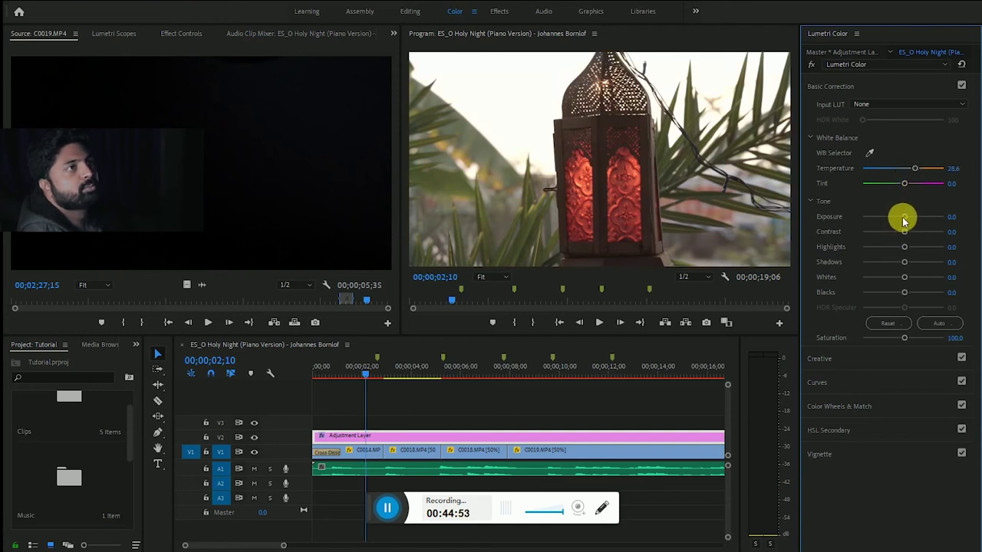
left_click_drag(905, 220, 902, 218)
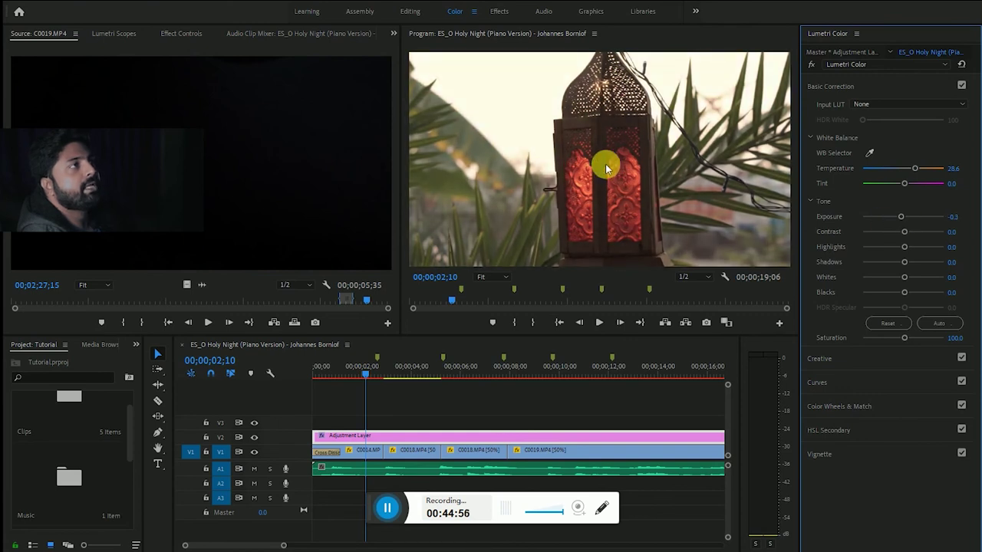
left_click_drag(903, 235, 917, 234)
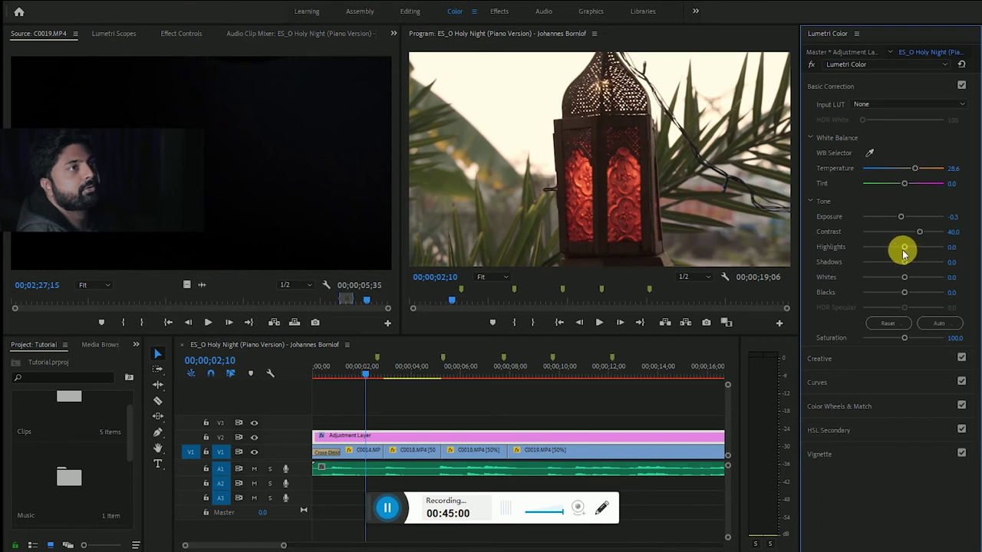
mouse_move(904, 250)
left_mouse_down()
mouse_move(883, 248)
mouse_move(920, 263)
mouse_move(896, 296)
left_mouse_up()
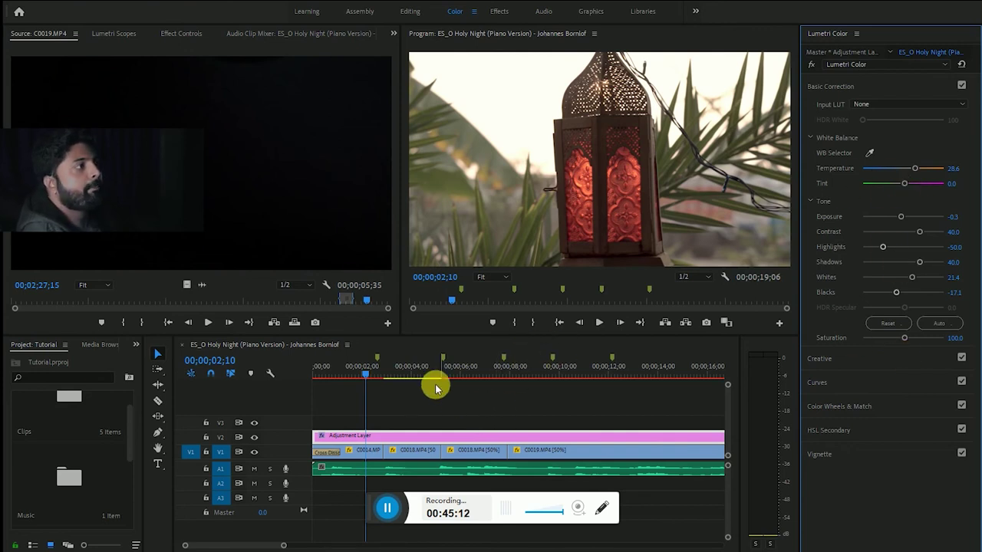
left_click(606, 326)
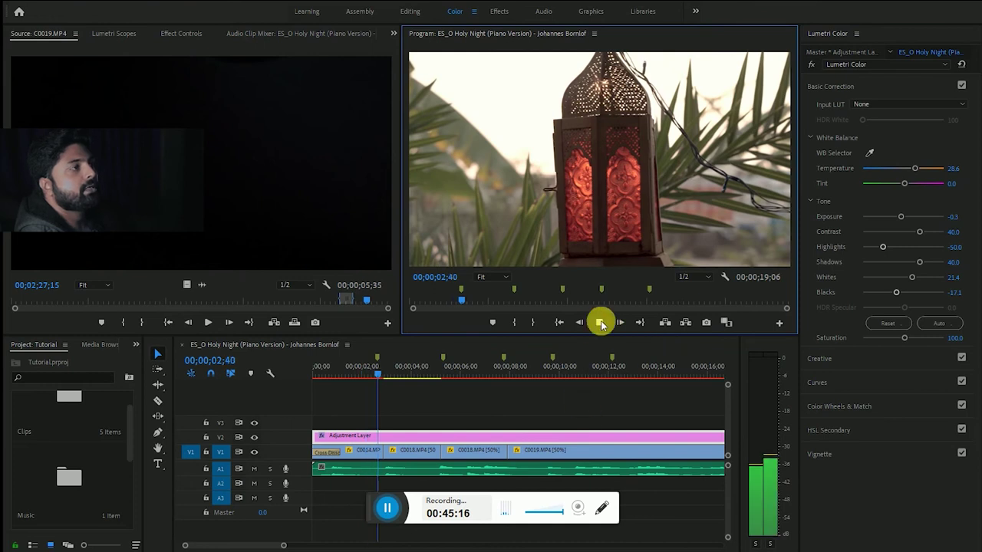
left_click(600, 322)
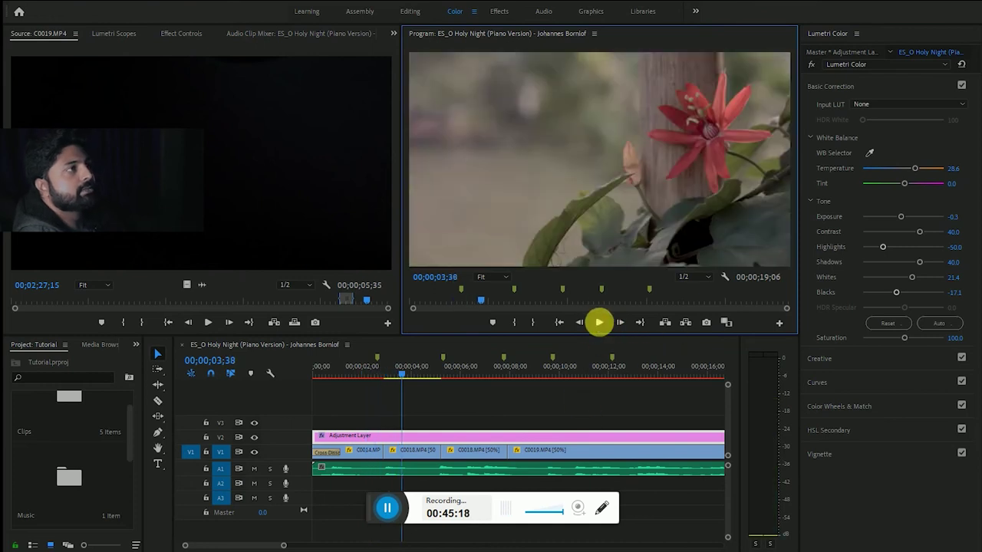
left_click(600, 323)
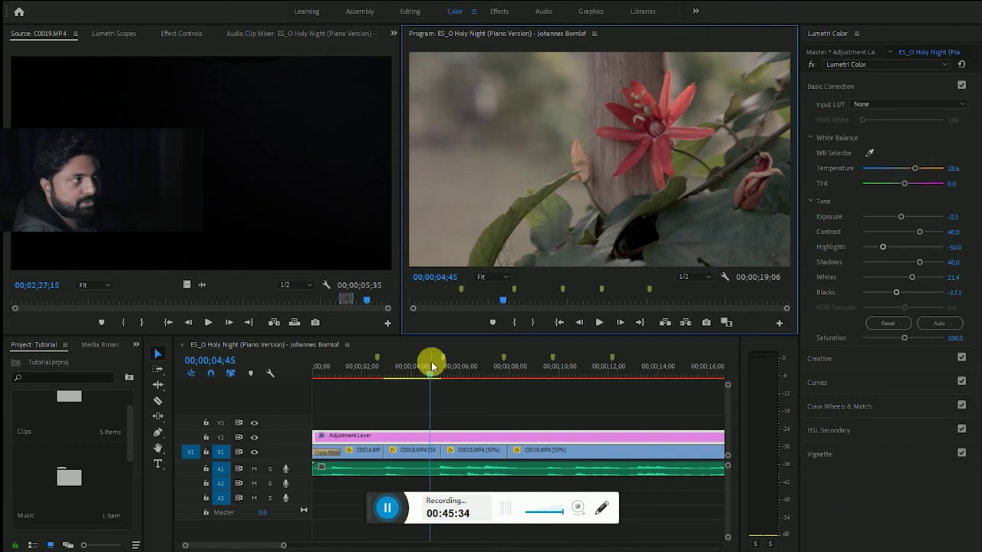
left_click_drag(431, 373, 375, 375)
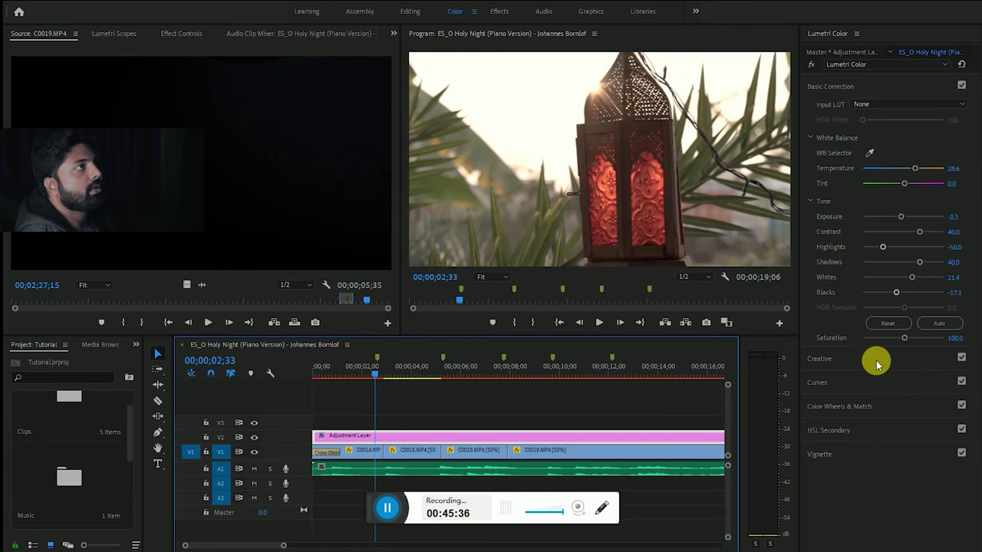
Step: Load Kodak Killer_4.cube from D:\Library Premier Pro\Lut Pack\Peter McKinnon LUTS - Cine Pack 1 as the Lumetri Creative look
left_click(835, 358)
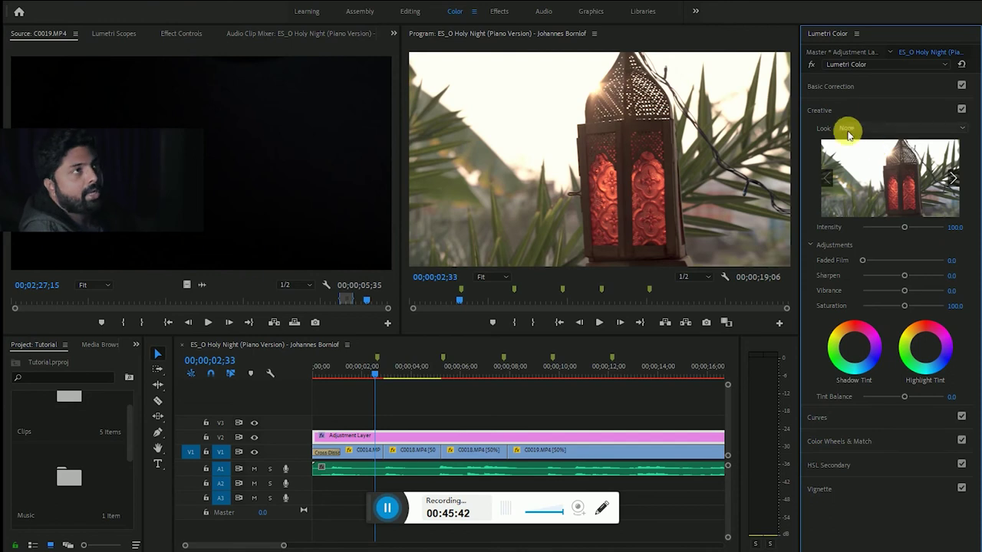
left_click(844, 88)
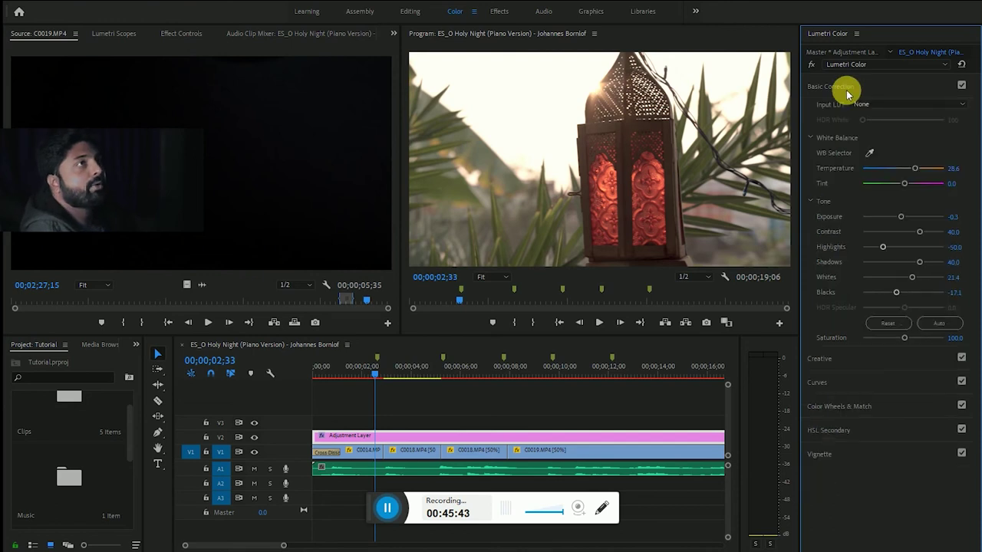
left_click(836, 358)
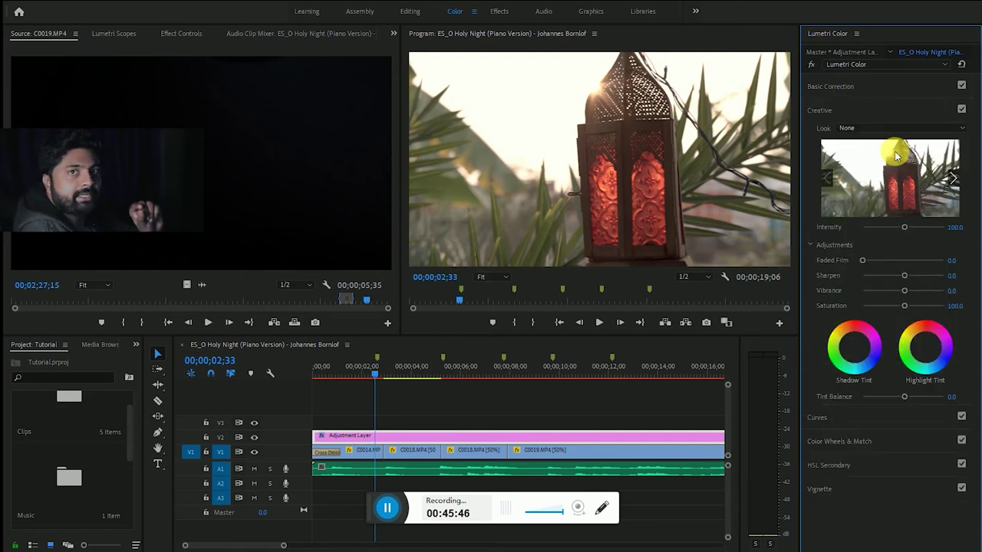
left_click(864, 126)
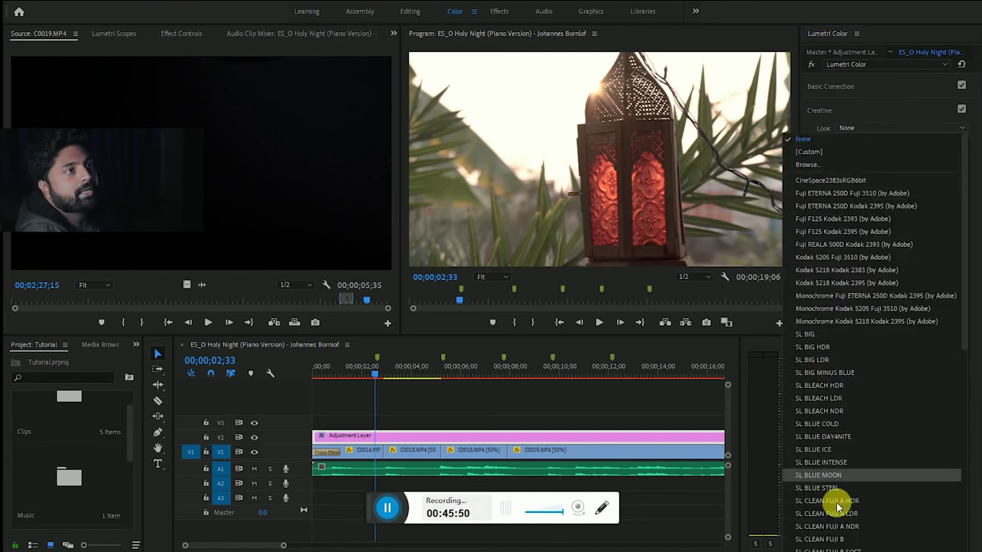
left_click(857, 166)
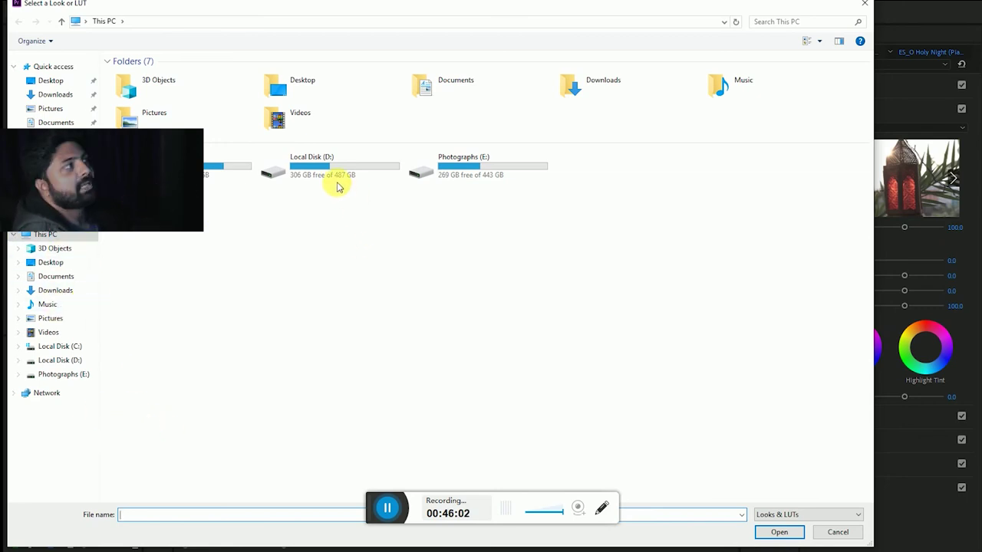
left_click(324, 177)
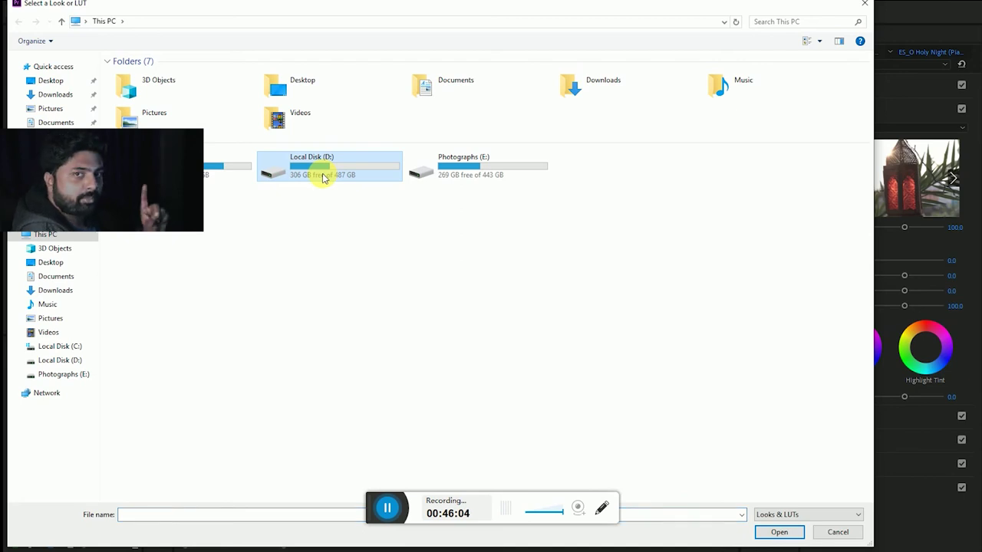
double_click(323, 176)
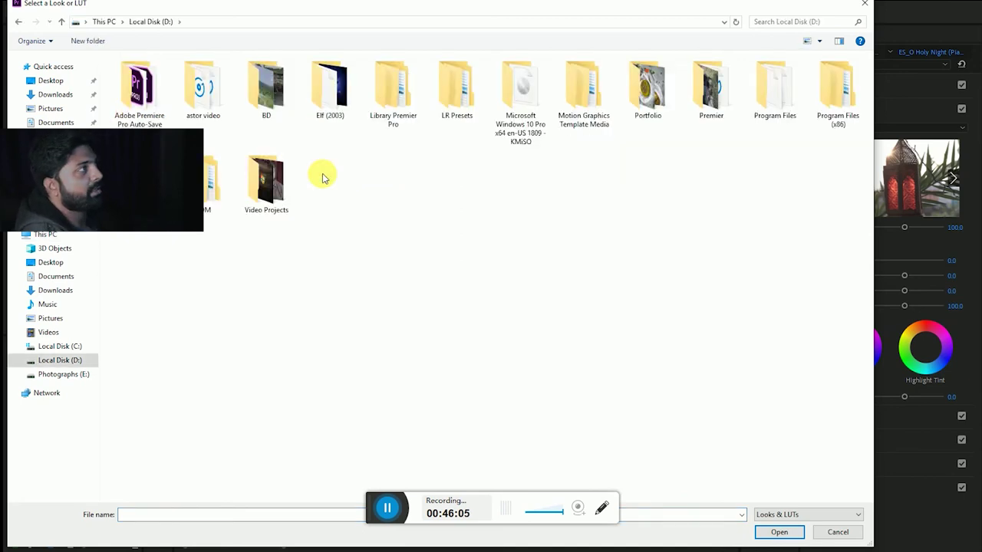
double_click(388, 87)
double_click(161, 74)
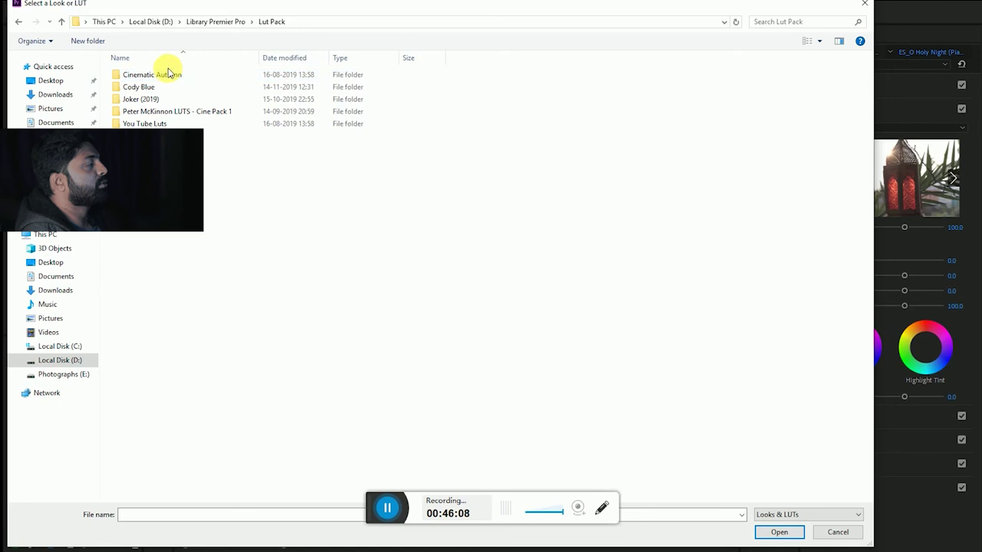
double_click(176, 112)
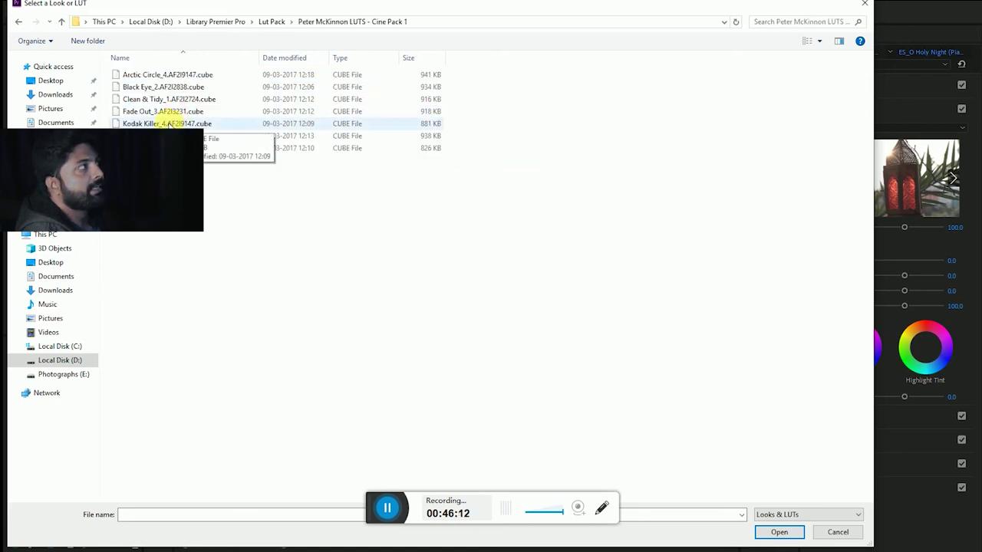
double_click(167, 124)
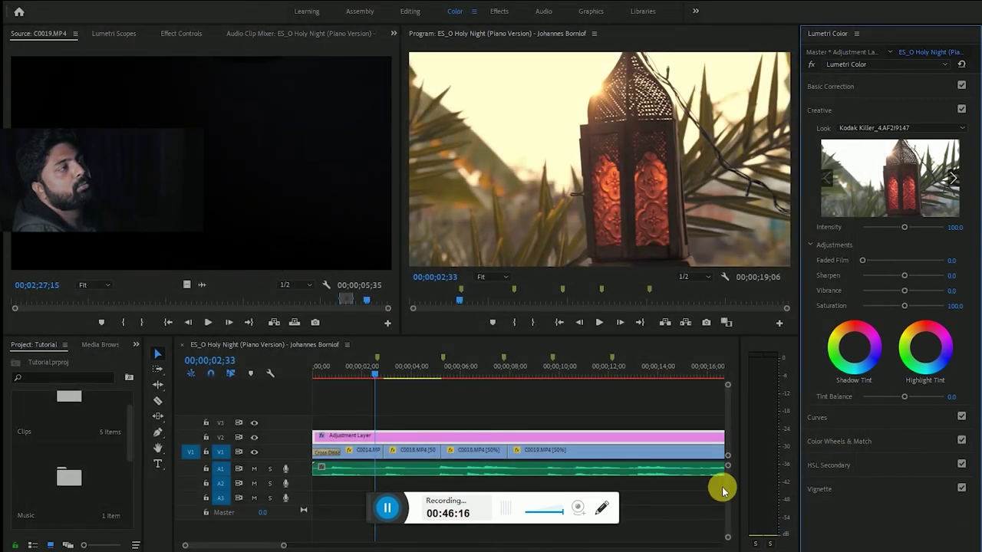
Step: Preview the sequence and trial a lower Creative look intensity of about 73
left_click(597, 323)
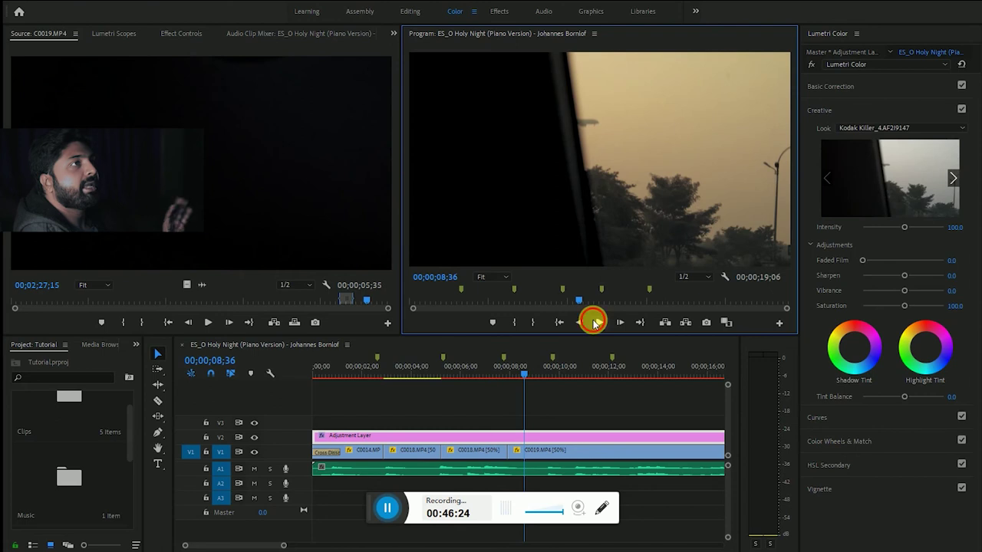
left_click(596, 322)
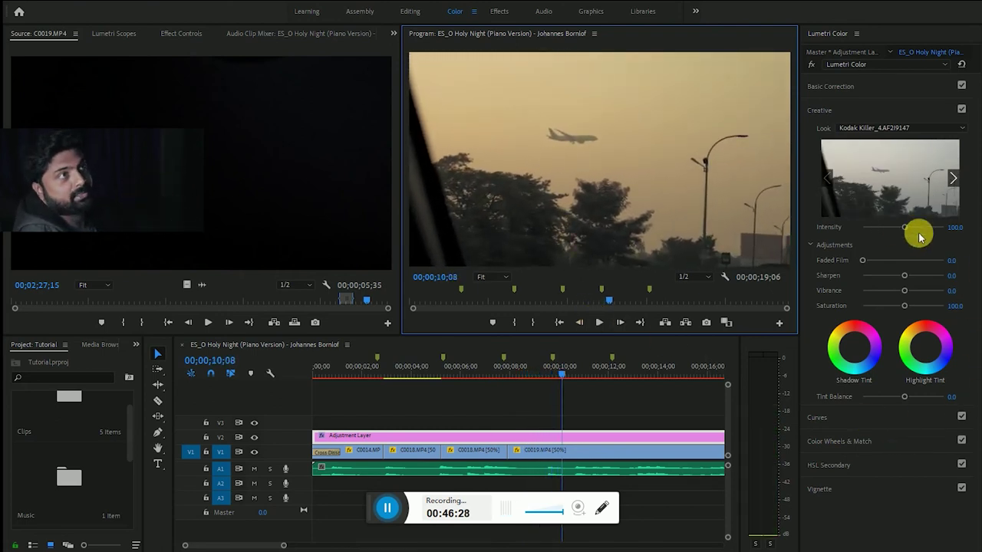
left_click_drag(906, 231, 860, 228)
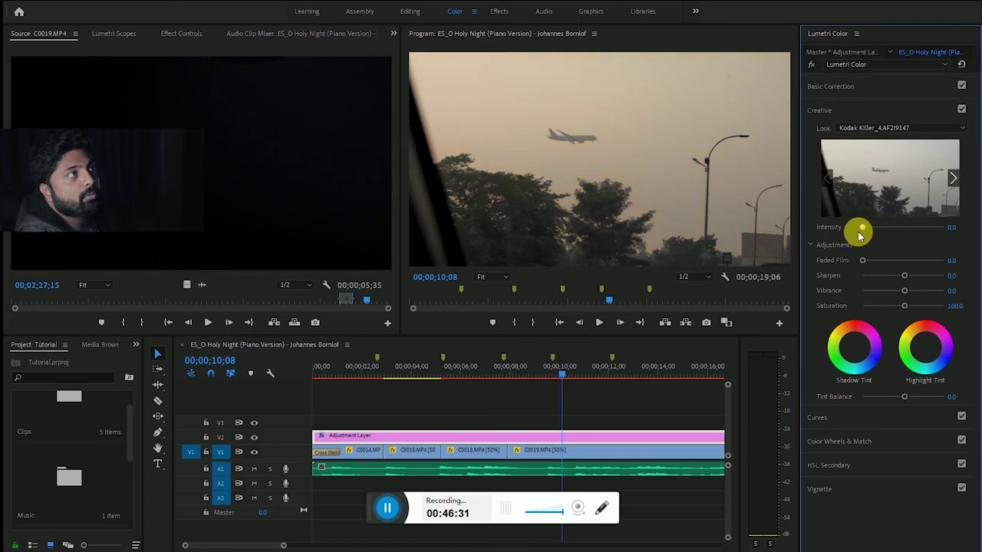
left_click(555, 376)
left_click_drag(549, 371, 482, 395)
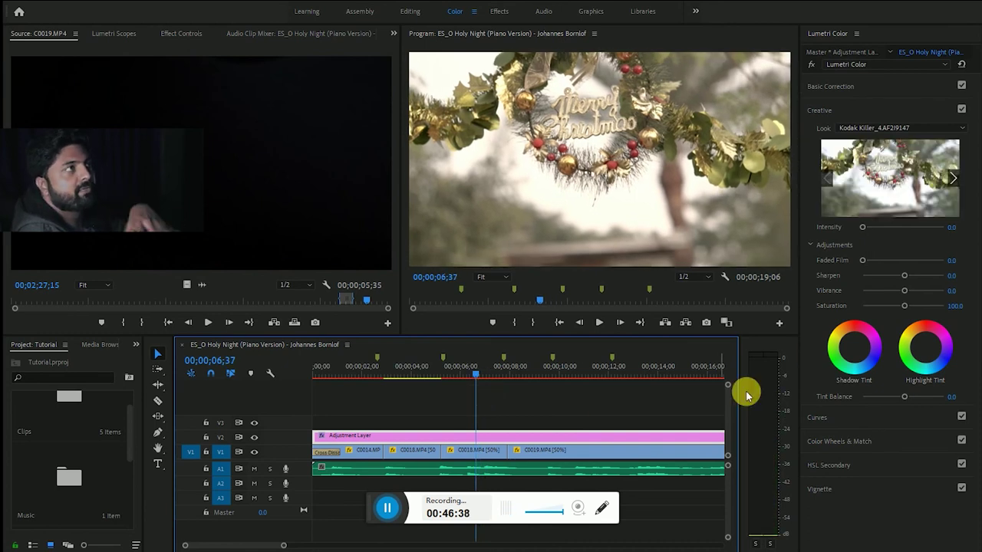
Step: On the lantern shot, reset the look intensity to 100, then settle it at 75.7
left_click(862, 229)
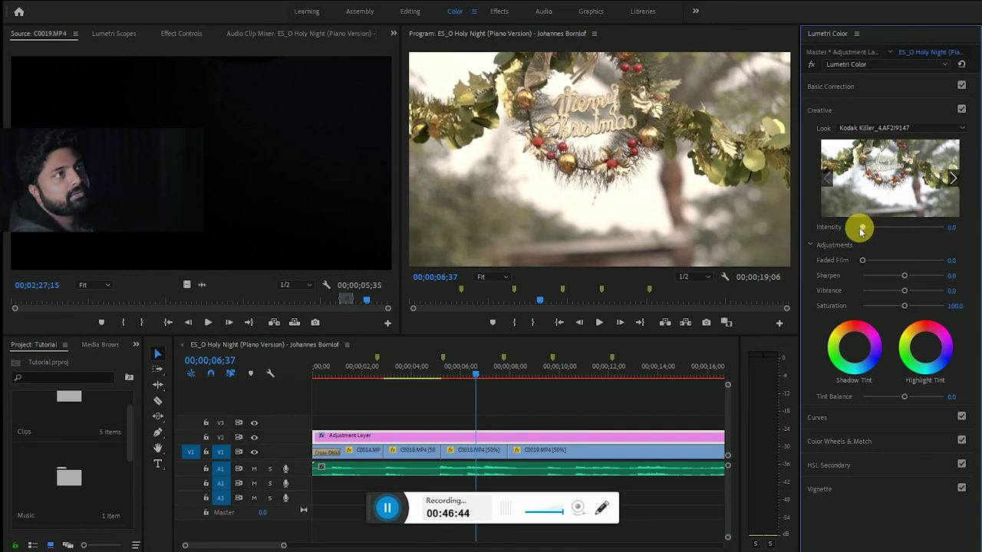
left_click_drag(478, 368, 348, 370)
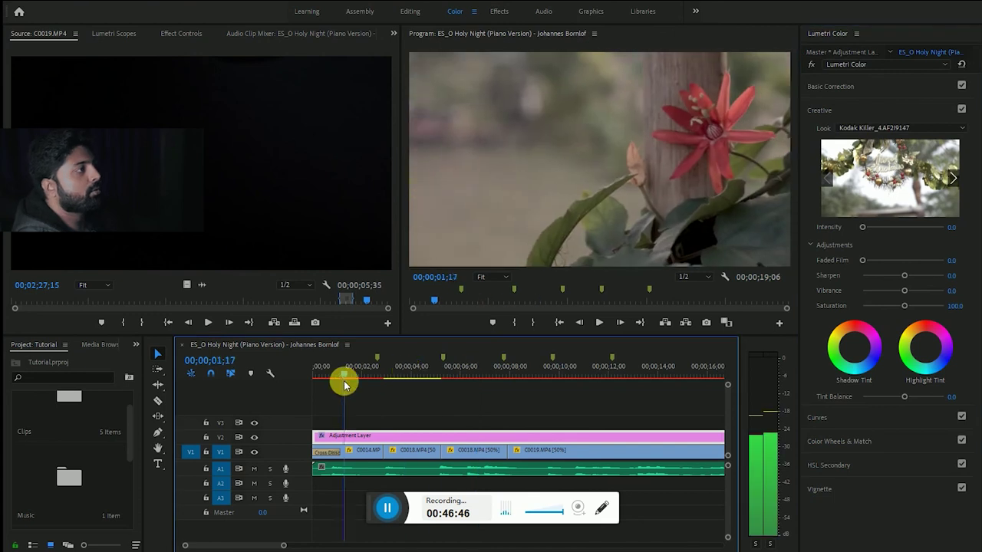
double_click(863, 228)
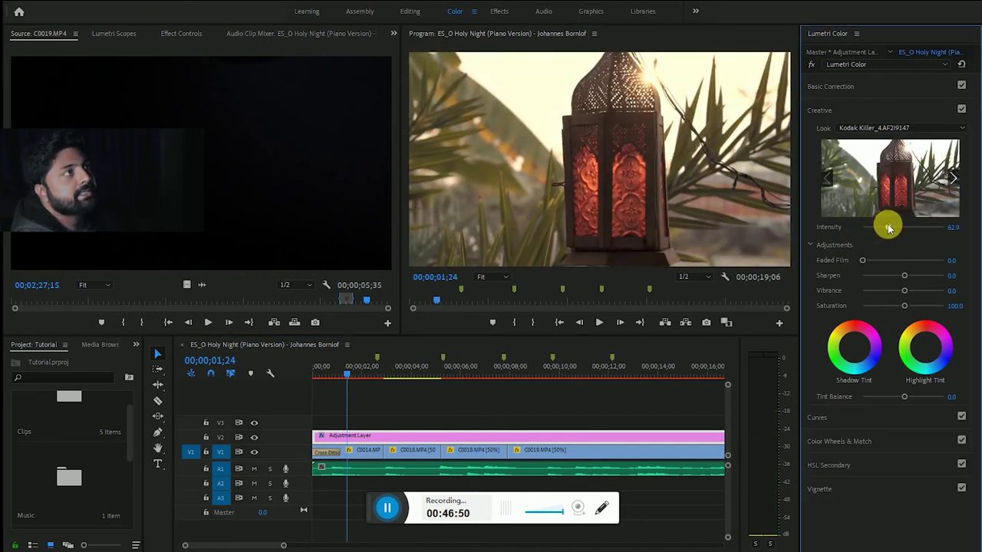
left_click_drag(893, 227, 905, 227)
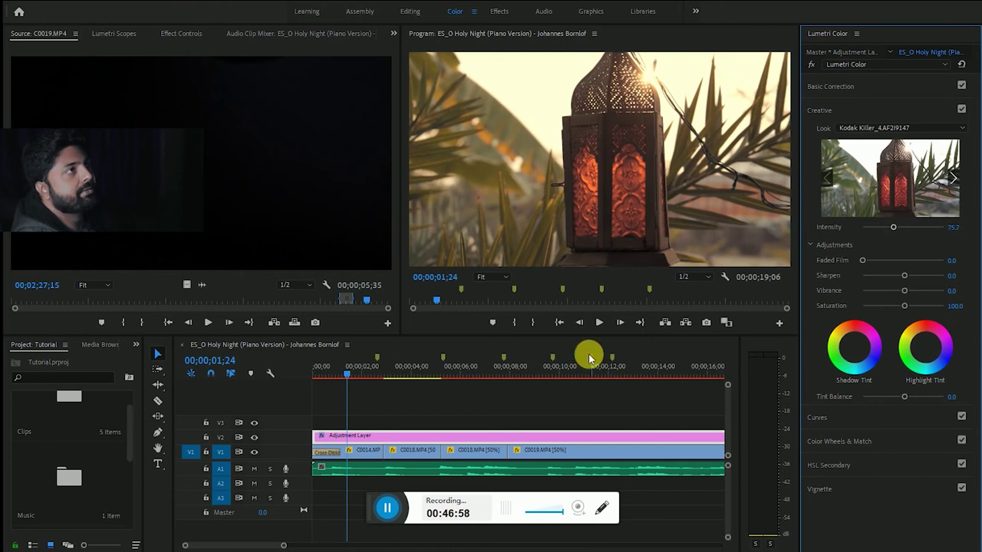
Step: Play through the graded sequence, stop on the wreath shot, and save the Tutorial project
left_click(600, 323)
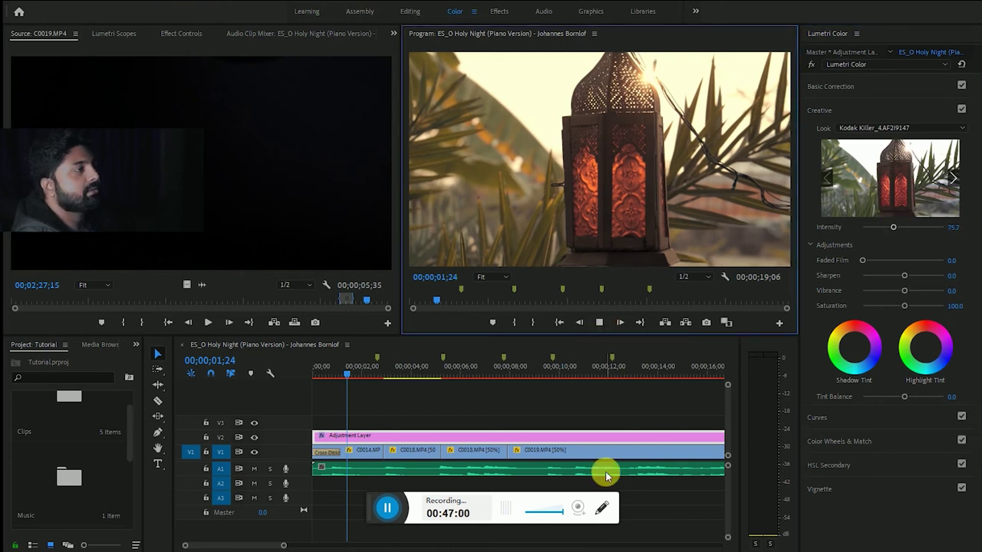
left_click(598, 323)
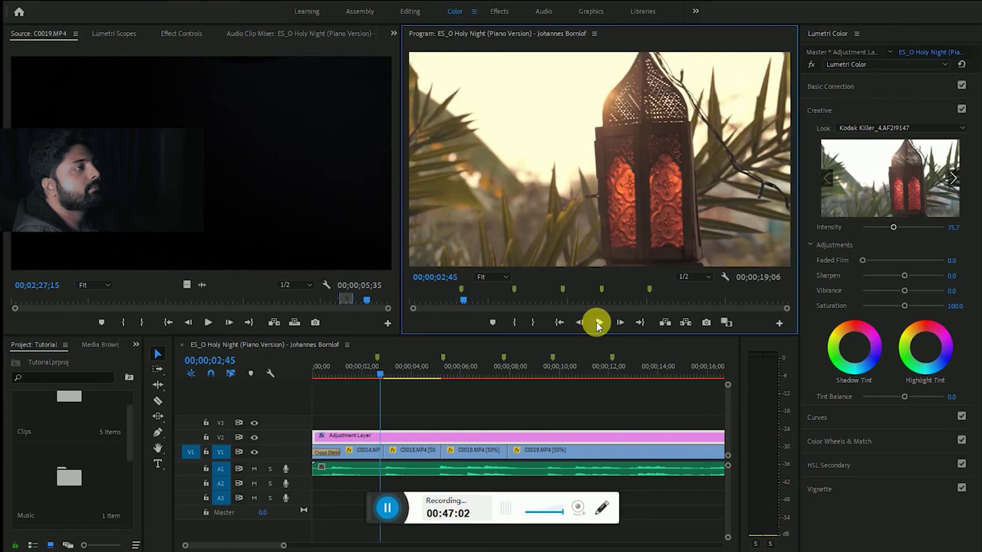
left_click(599, 322)
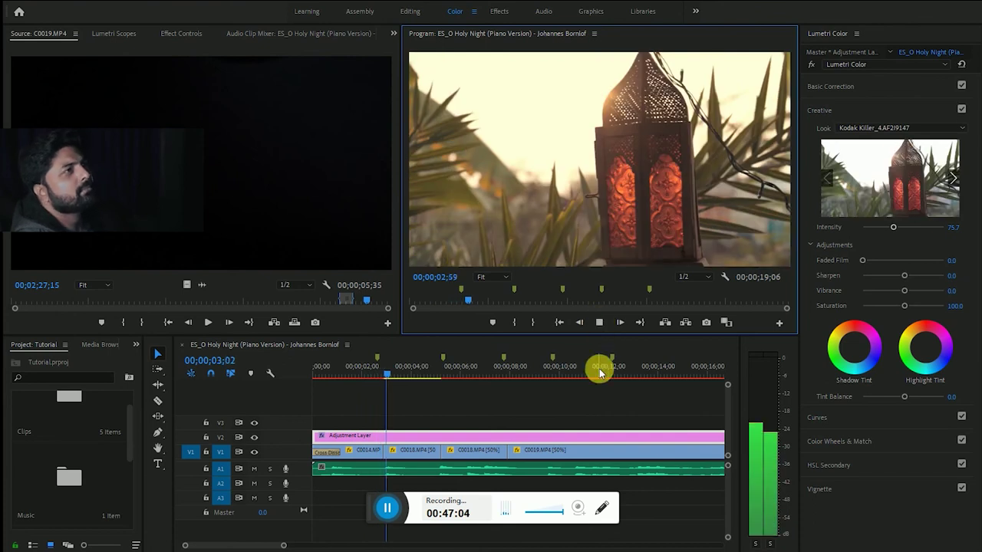
left_click(599, 323)
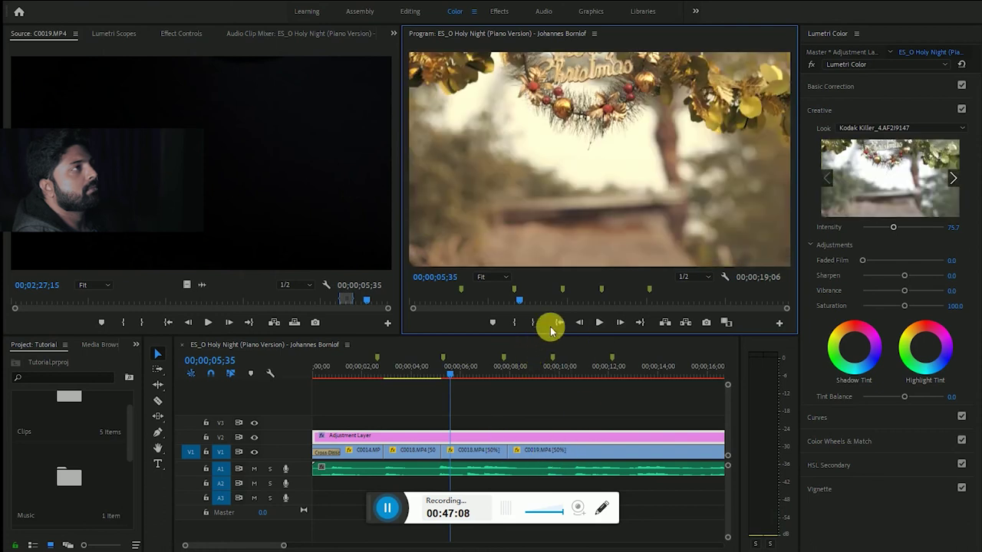
left_click(600, 323)
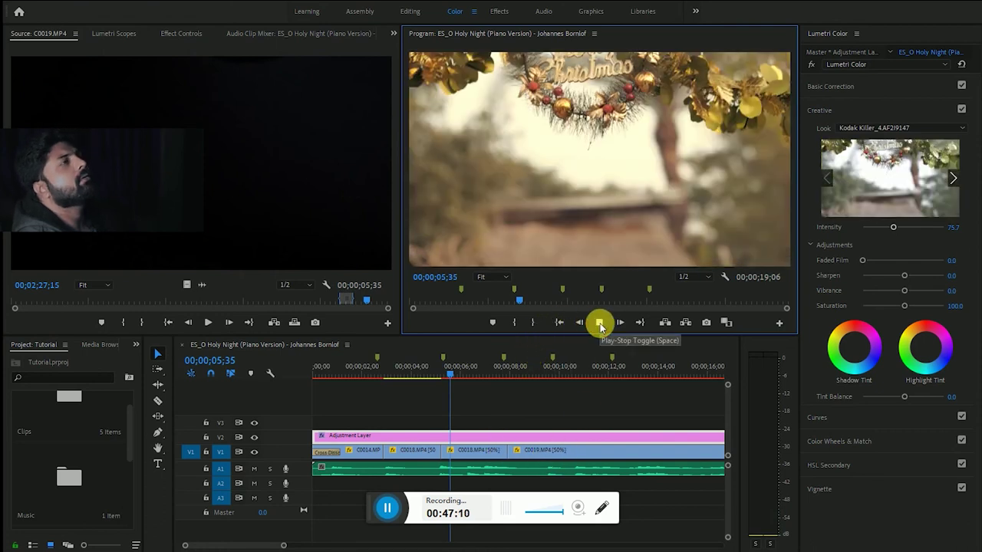
left_click(599, 323)
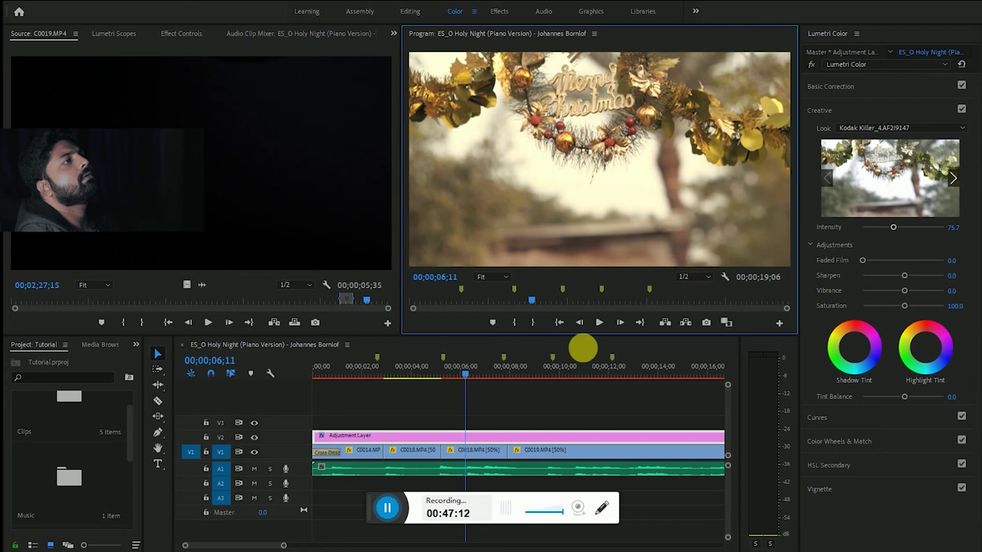
left_click(600, 322)
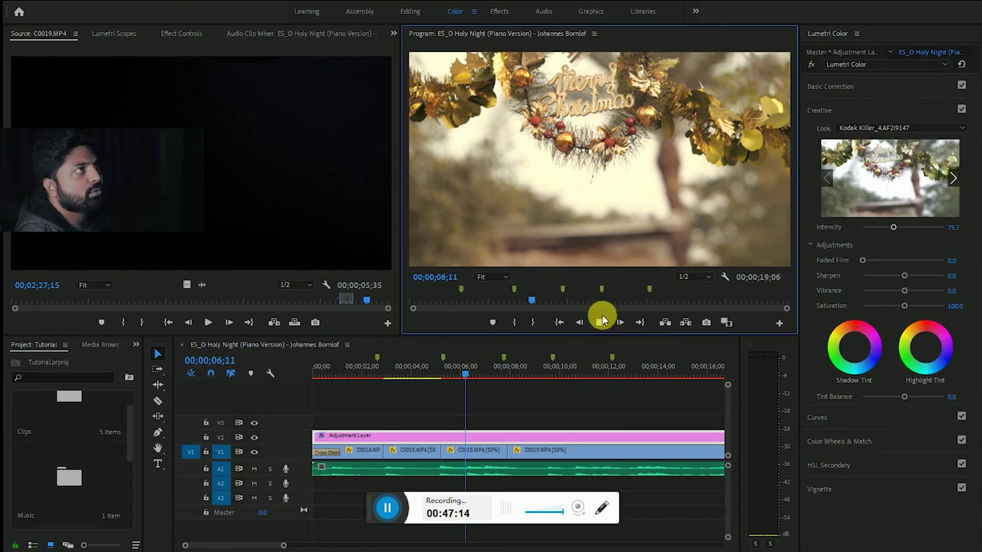
left_click(600, 323)
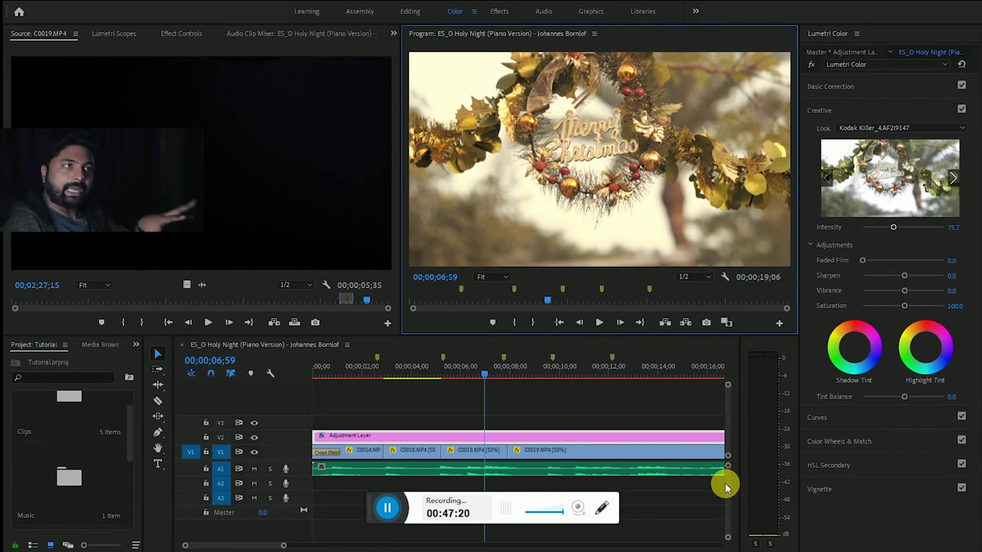
key("ctrl+s")
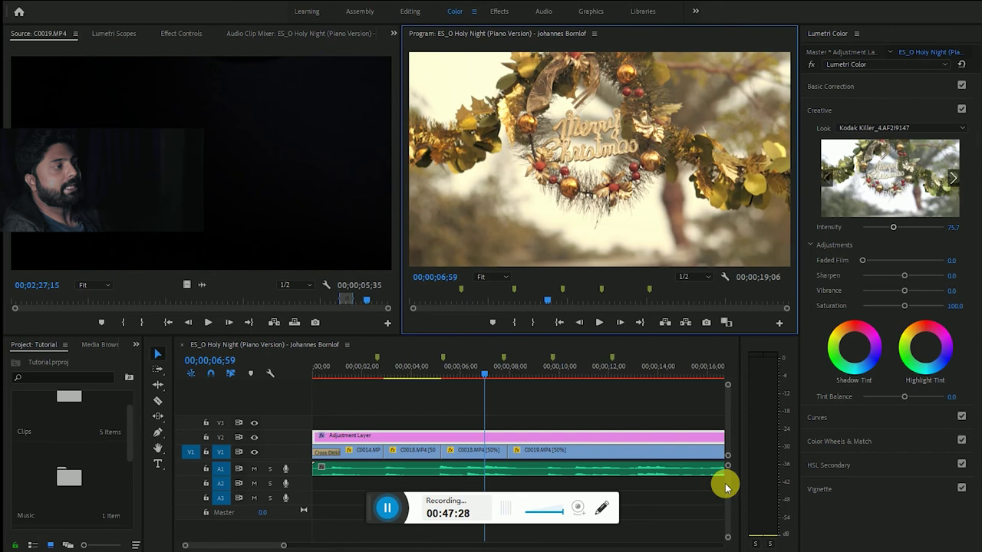
key("ctrl+s")
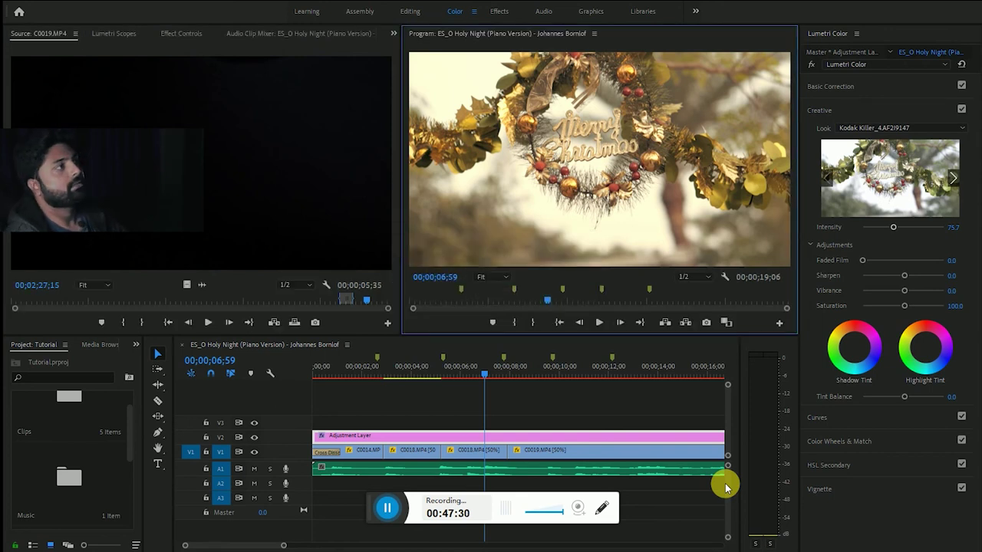
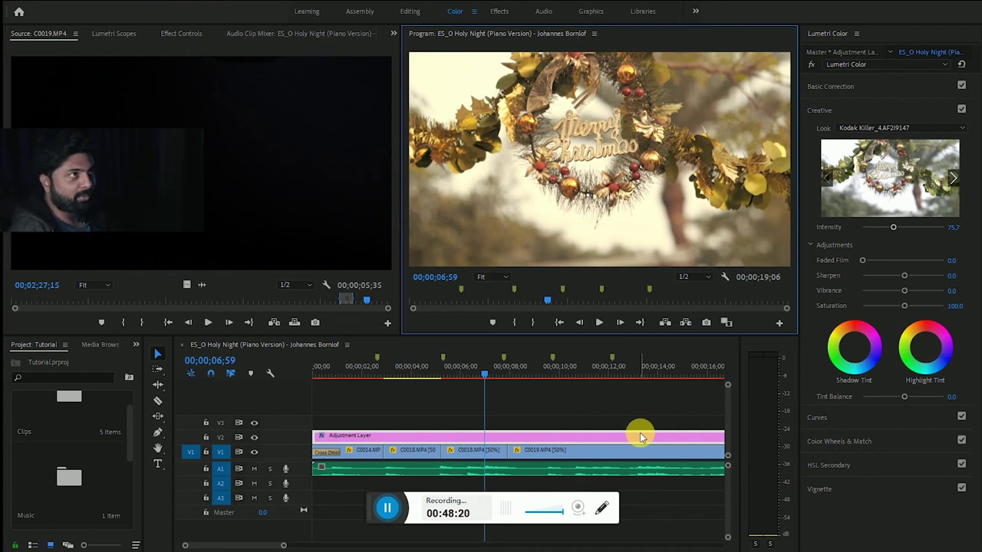
Step: Play through the airplane shot in short bursts to inspect its camera shake
mouse_move(486, 373)
left_mouse_down()
mouse_move(569, 374)
mouse_move(540, 392)
left_mouse_up()
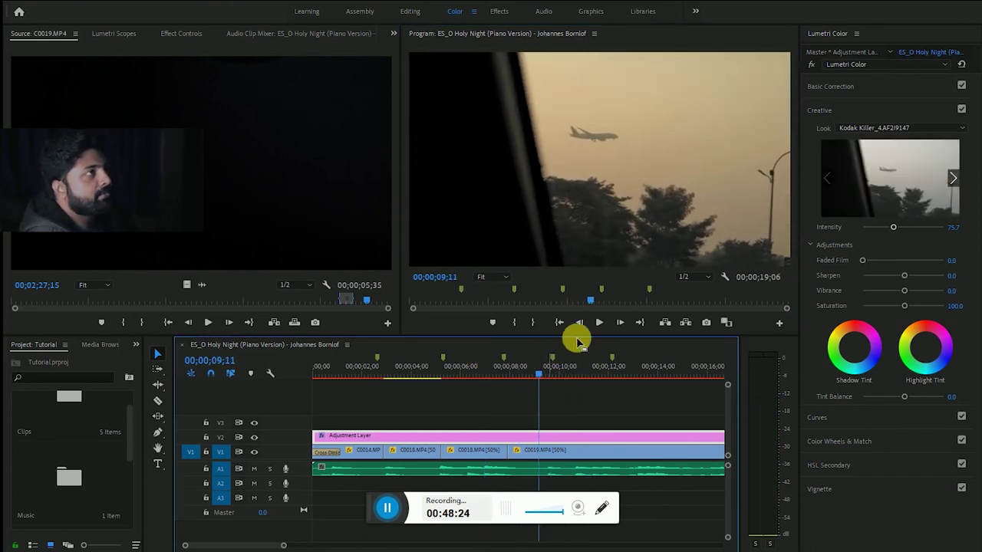
left_click(599, 323)
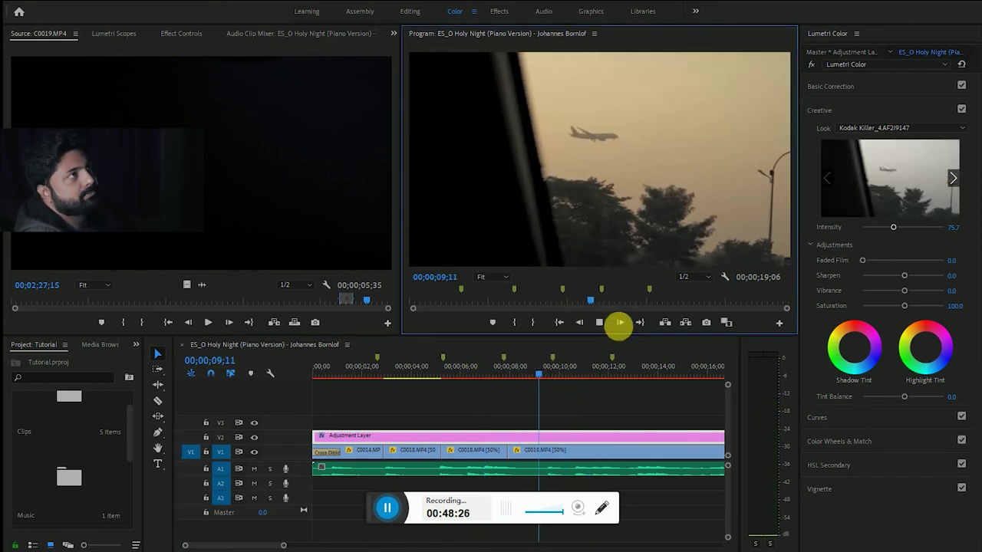
left_click(597, 322)
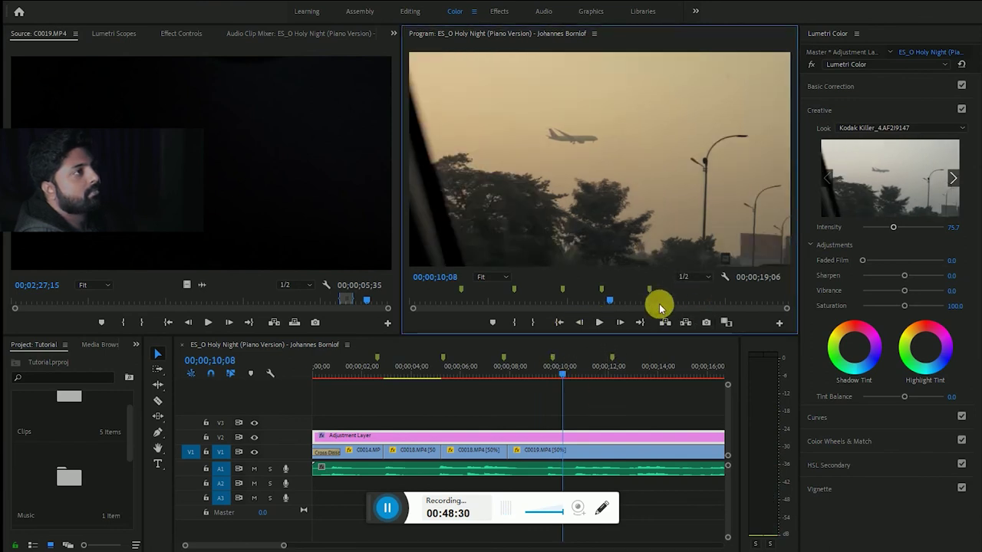
left_click(602, 328)
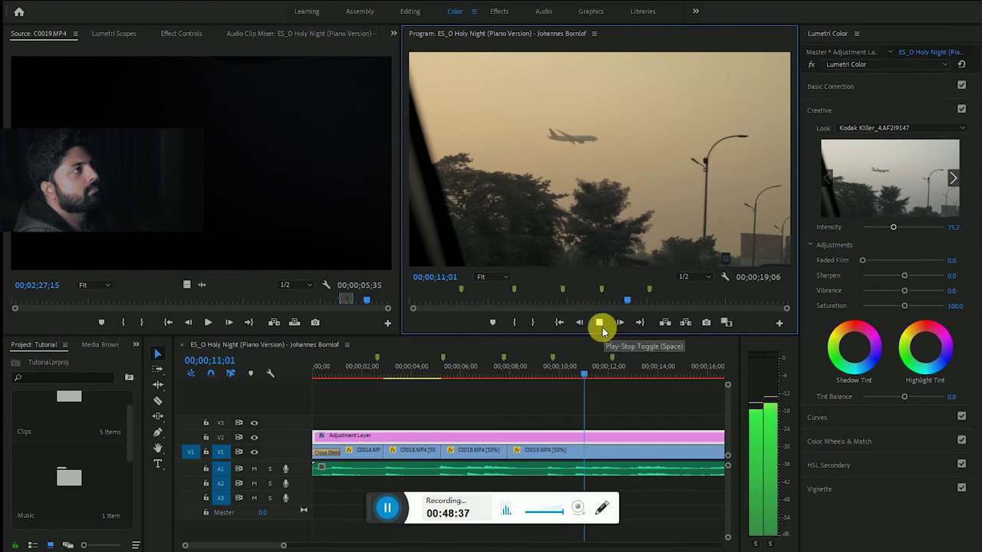
left_click(602, 329)
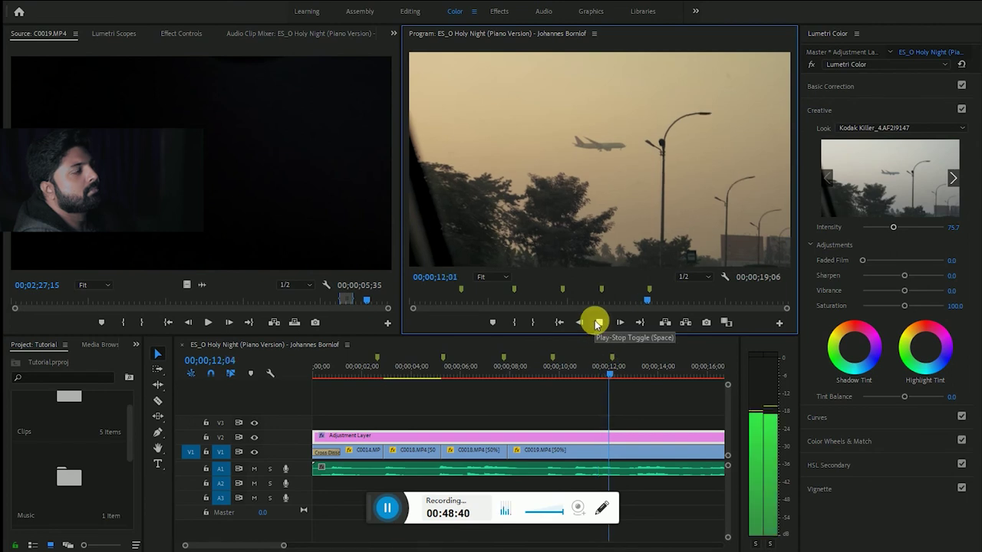
left_click(597, 324)
left_click_drag(615, 374, 537, 390)
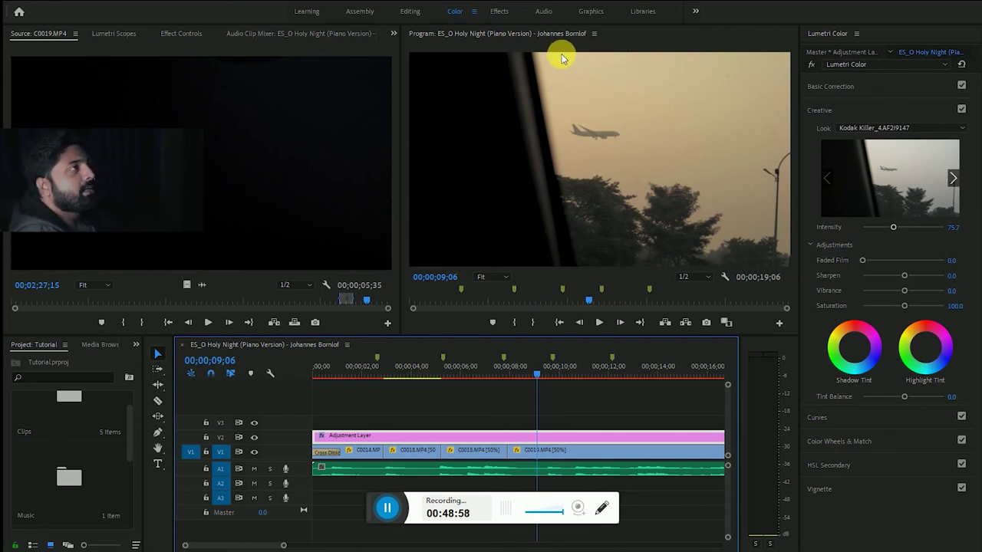
Step: In the Effects workspace, search effects for 'warp' and drag Warp Stabilizer toward clip C0019
left_click(499, 11)
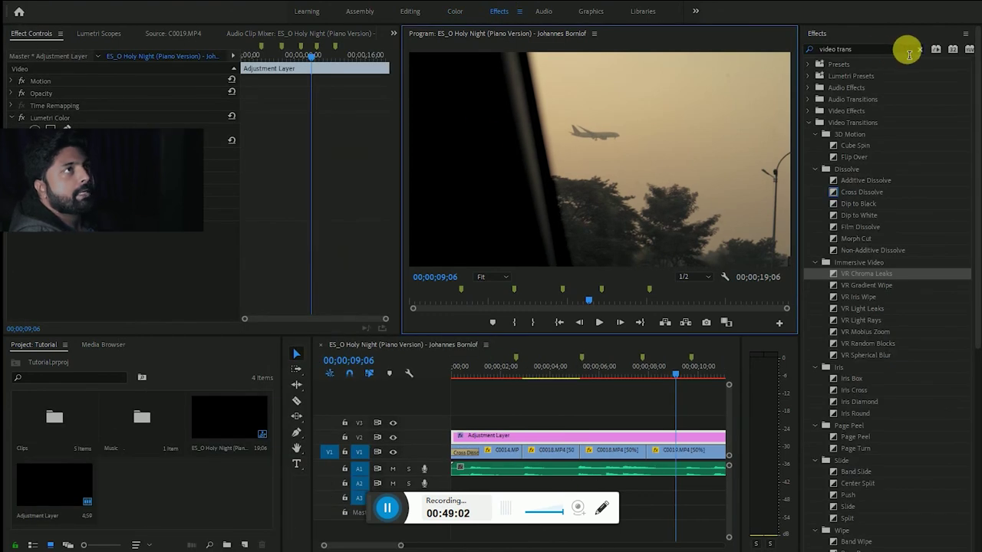
left_click(920, 49)
left_click(867, 47)
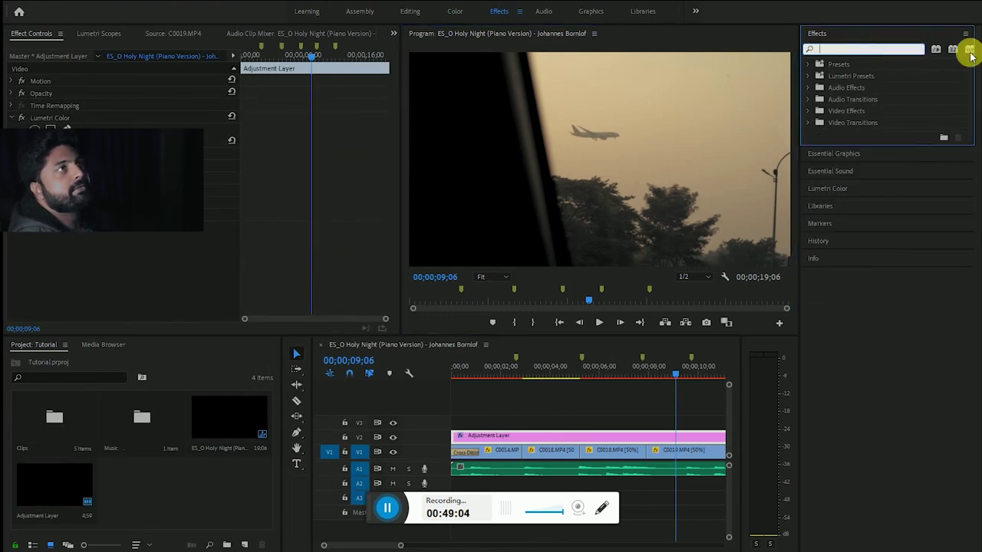
type("warp")
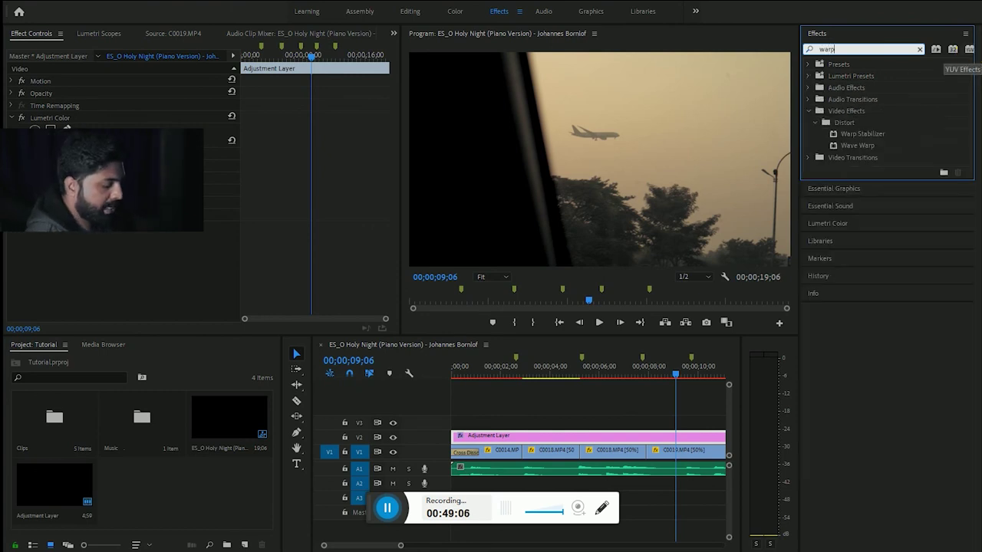
left_click(865, 134)
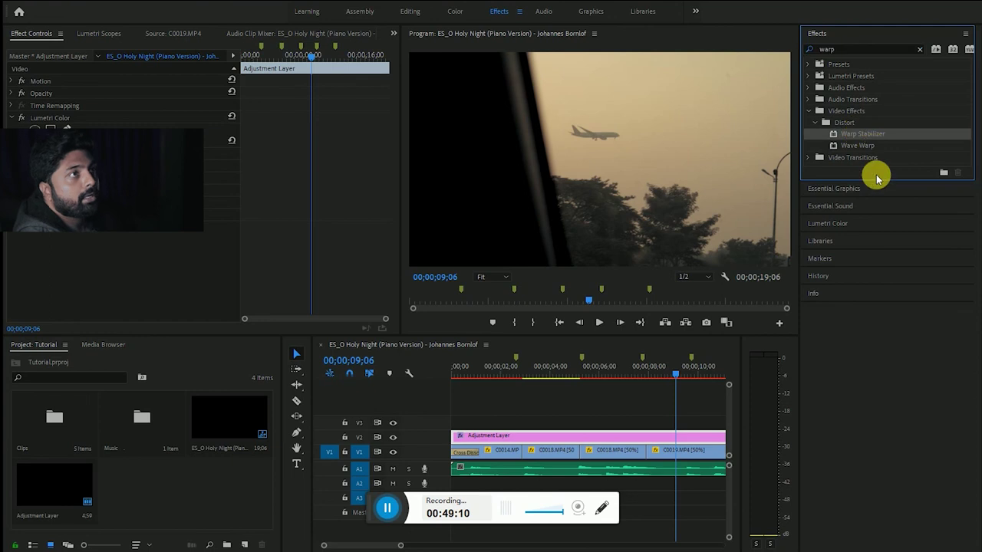
mouse_move(872, 135)
left_mouse_down()
mouse_move(663, 427)
mouse_move(674, 456)
left_mouse_up()
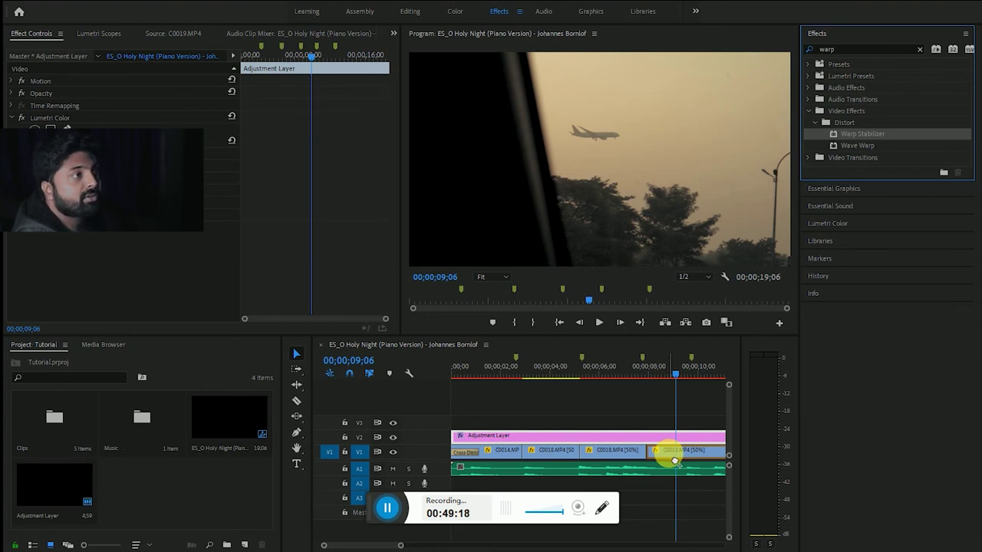
left_click_drag(669, 455, 669, 458)
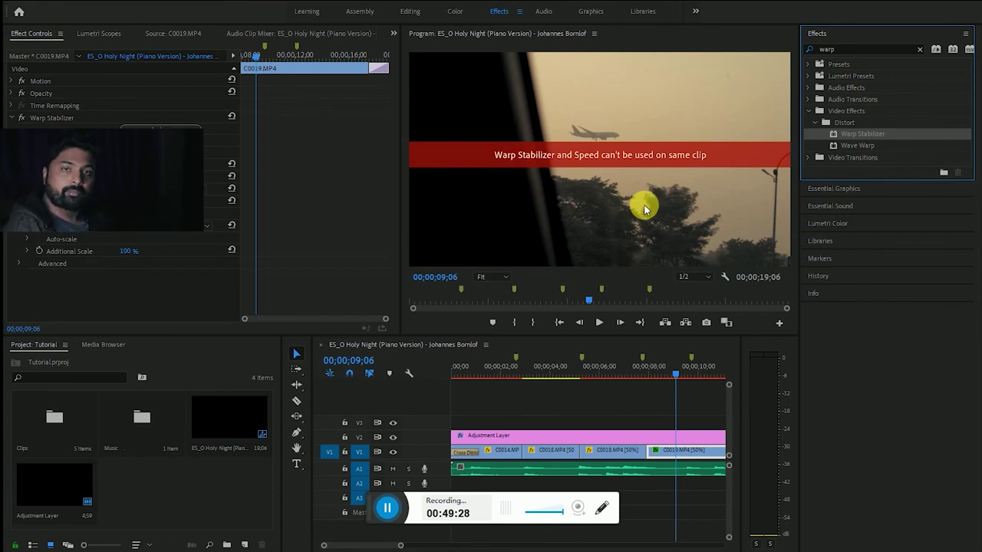
key("ctrl+z")
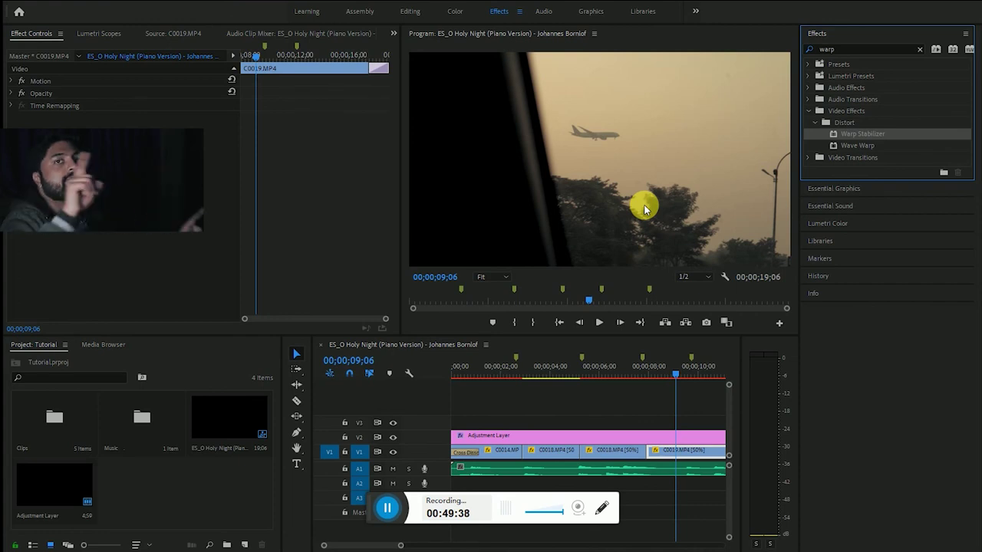
Step: Nest clip C0019 as Nested Sequence 01 and apply Warp Stabilizer to the nested clip
left_click(697, 456)
right_click(696, 454)
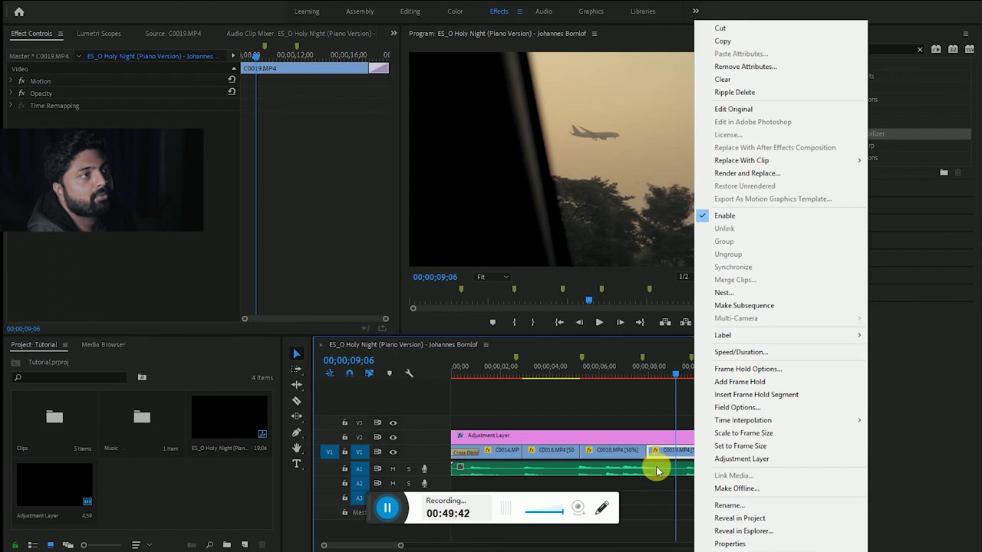
left_click(740, 293)
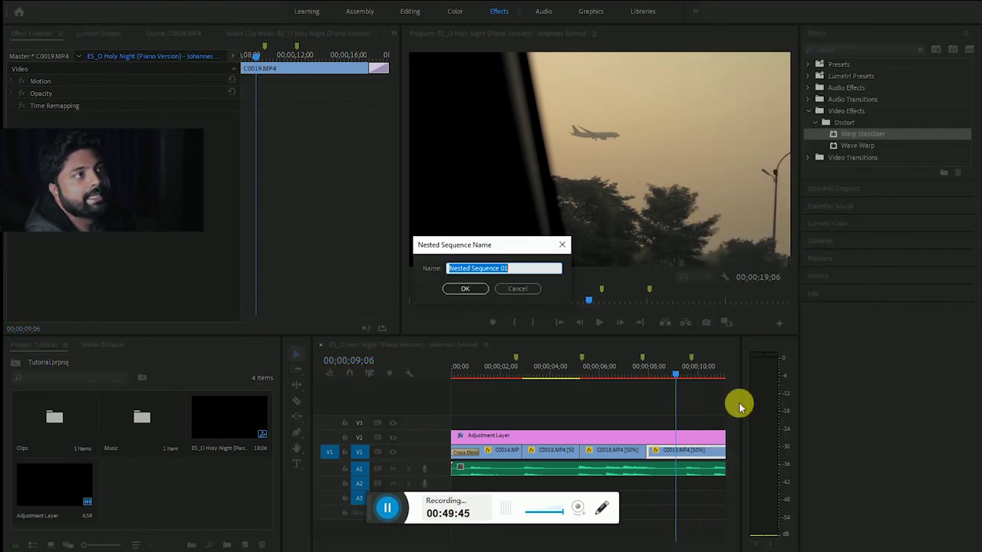
left_click(452, 288)
left_click(713, 452)
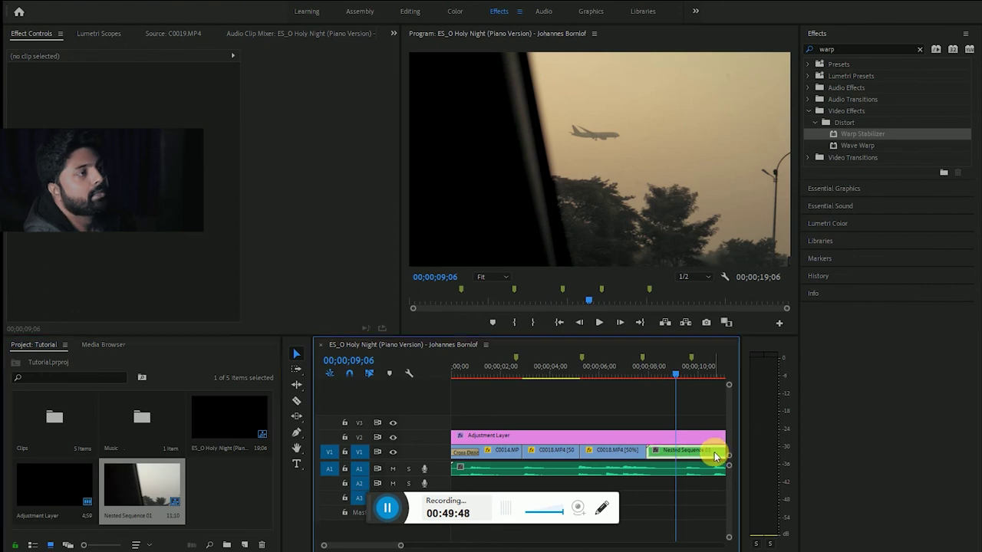
mouse_move(851, 133)
left_mouse_down()
mouse_move(703, 466)
mouse_move(690, 457)
left_mouse_up()
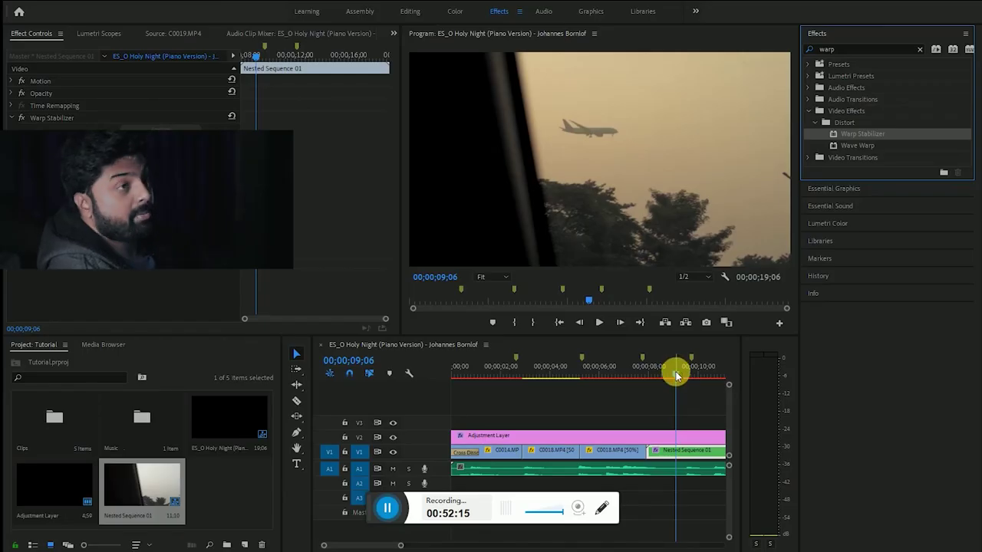
Step: Play the montage from the wreath shot, then stop playback
left_click_drag(676, 371, 634, 376)
left_click(602, 322)
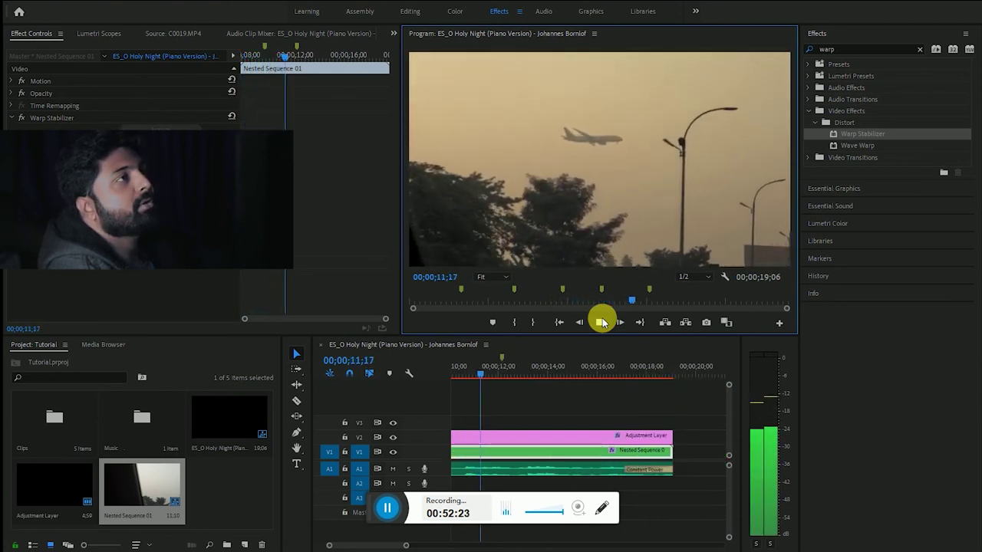
left_click(602, 322)
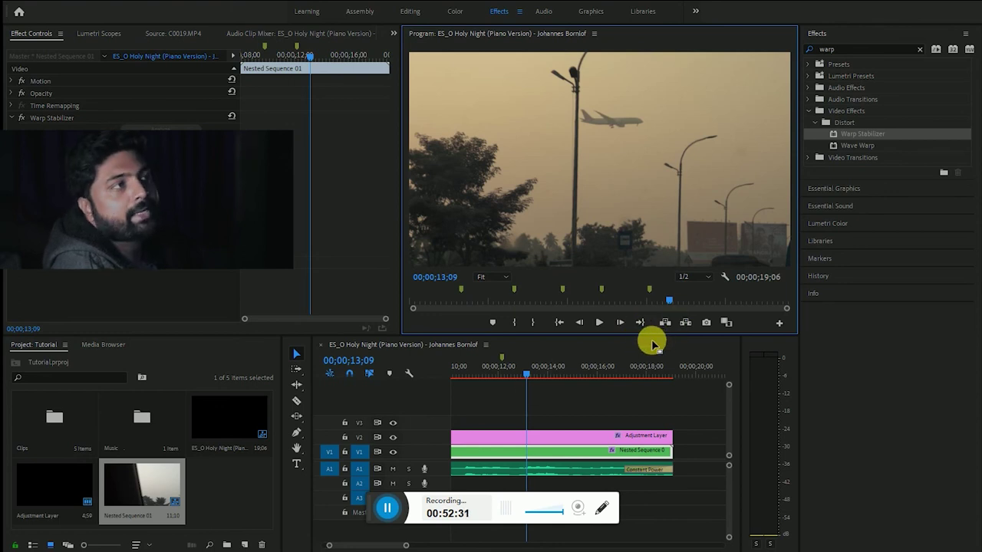
Step: Check the sequence ends and return the playhead to 00;00;00;00
left_click(558, 322)
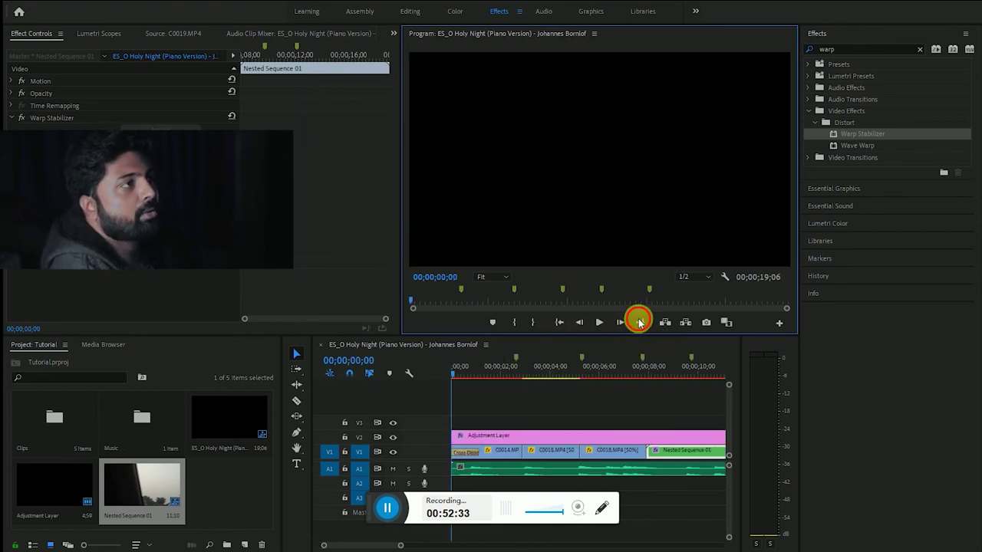
left_click(640, 322)
left_click(560, 323)
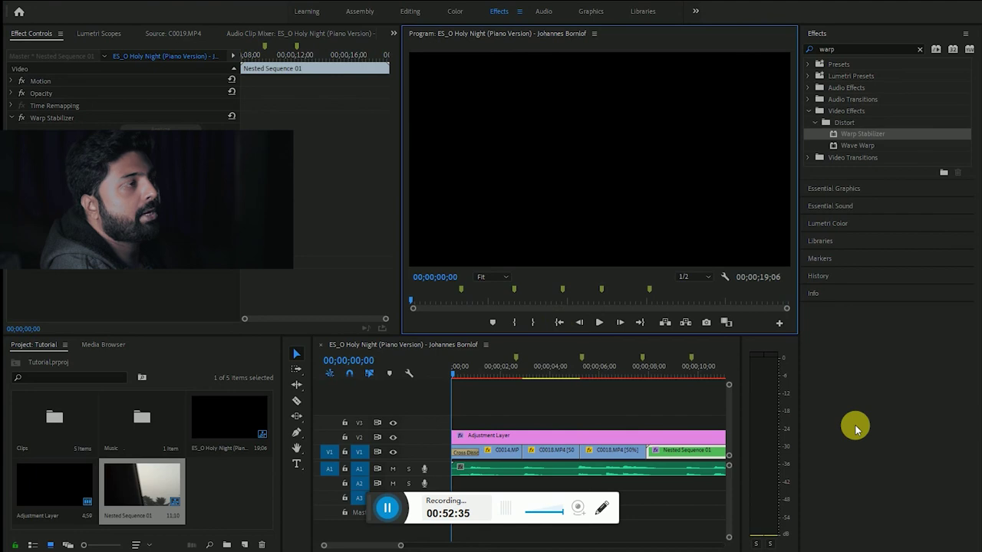
left_click(10, 4)
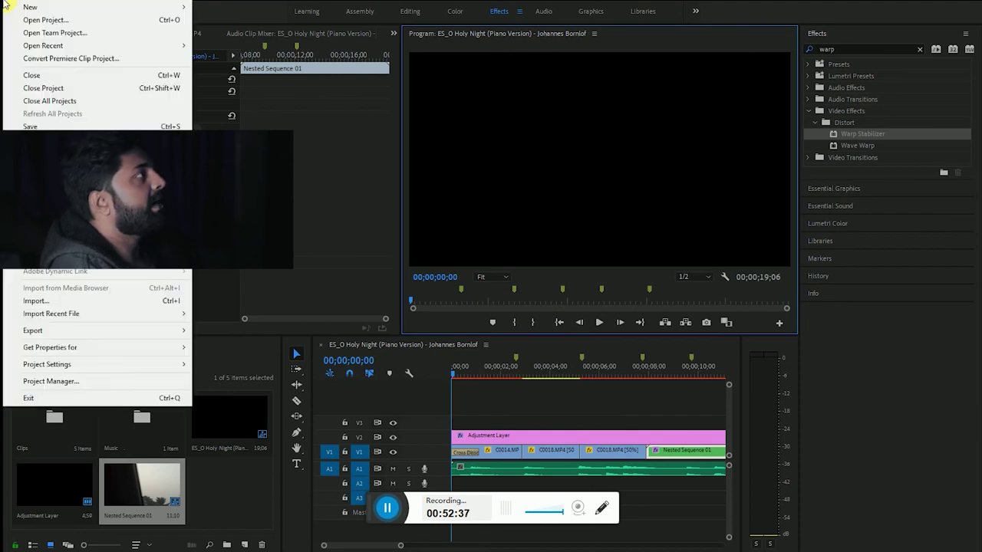
Step: Open File > Export > Media, close it, and preview the sequence up to 00;00;16;27
mouse_move(77, 330)
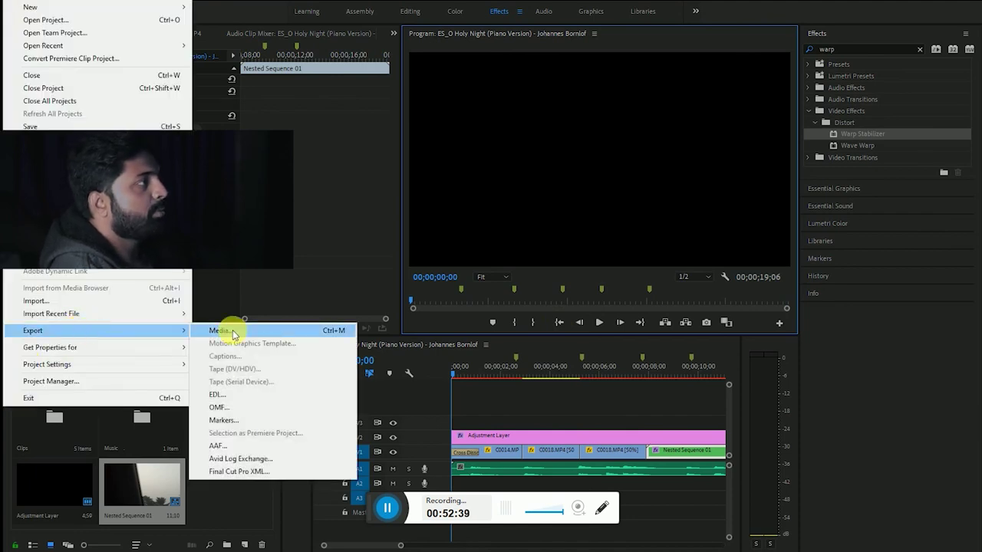
left_click(230, 330)
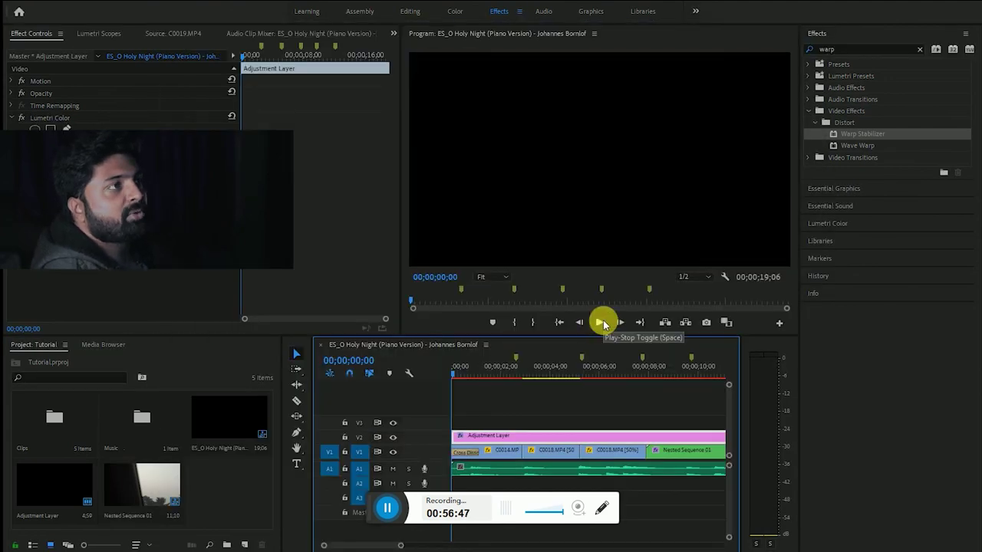
left_click(601, 322)
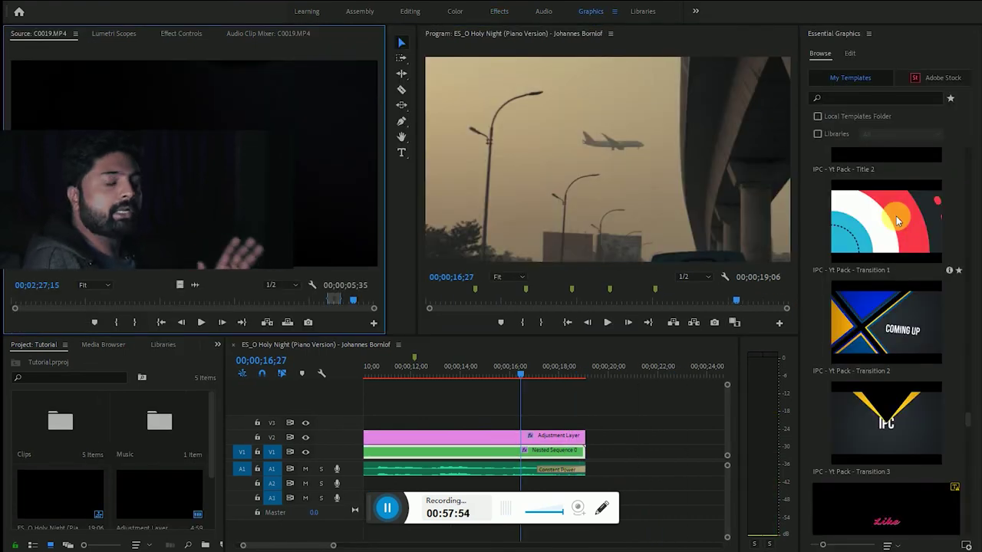
Step: Check the sequence ends and return the playhead to the start
left_click(568, 322)
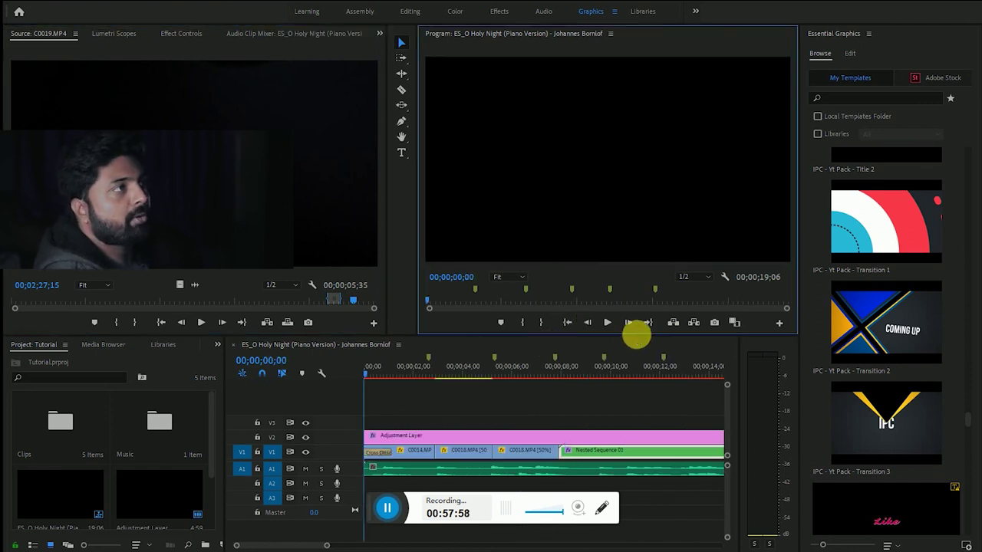
left_click(649, 322)
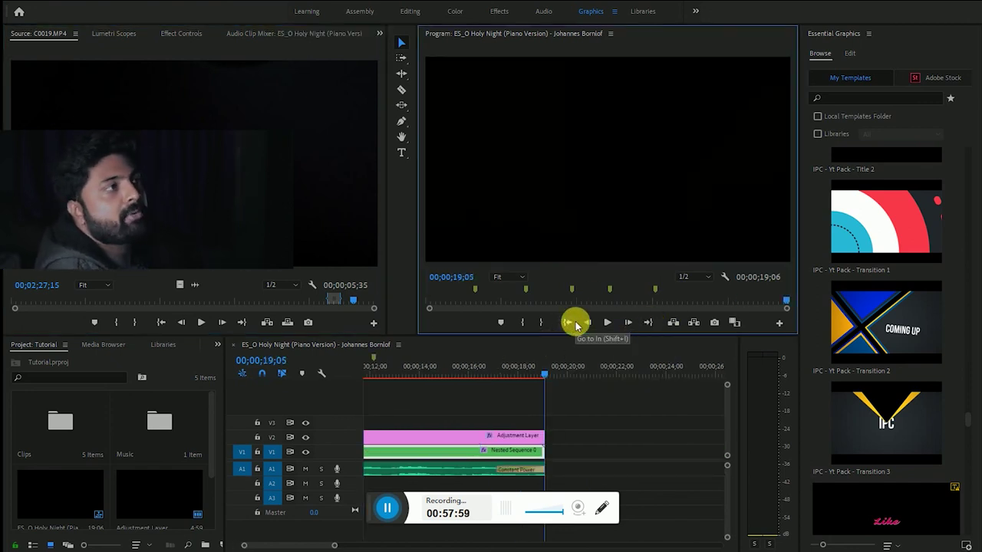
left_click(567, 322)
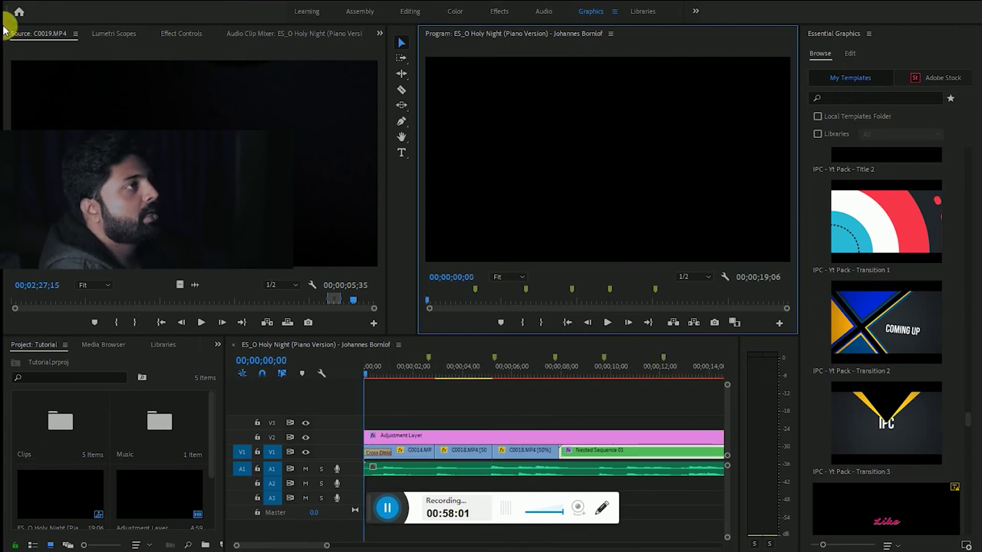
Step: Export the sequence as AVI with Maximum Render Quality and the Custom preset
left_click(4, 6)
mouse_move(110, 330)
left_click(276, 331)
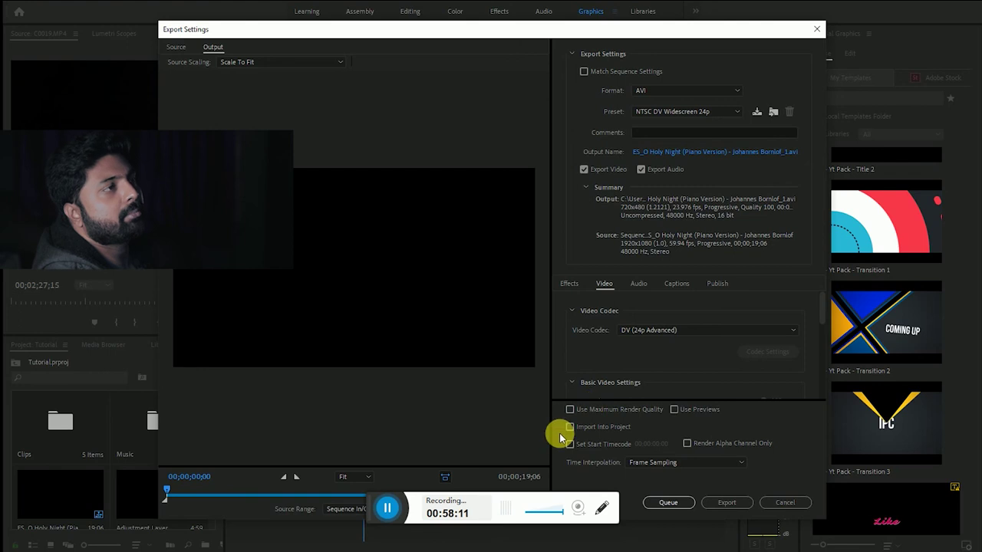
left_click(572, 409)
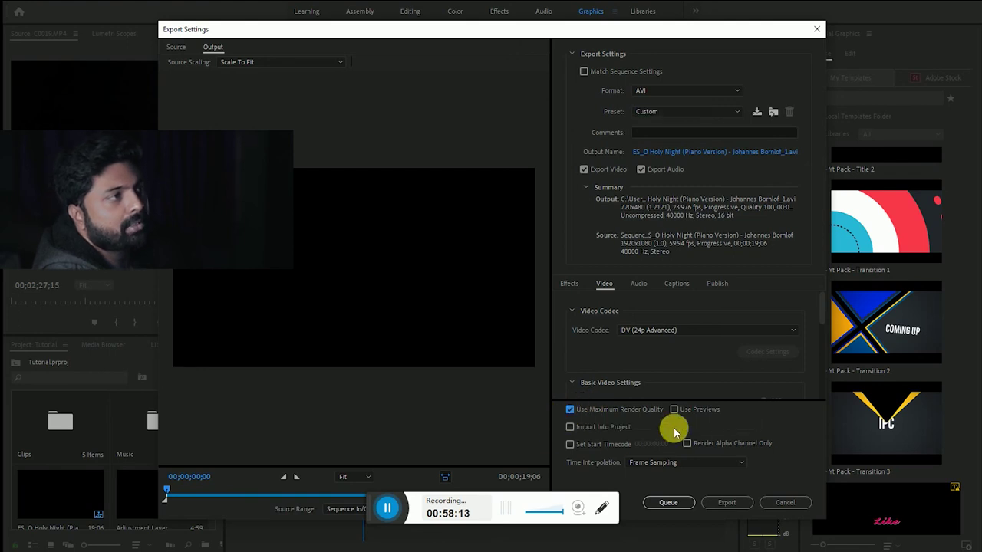
left_click(679, 111)
left_click(679, 111)
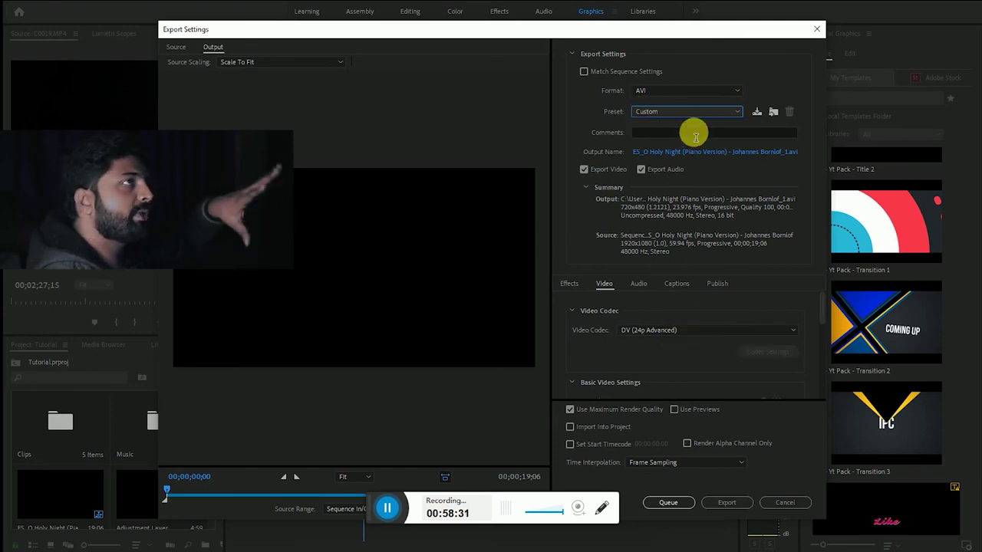
left_click(729, 502)
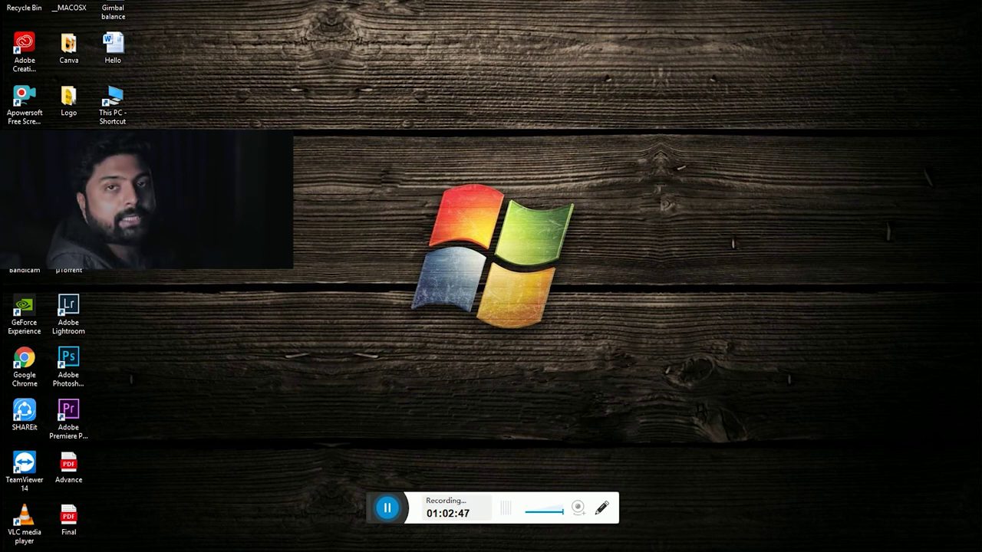
Step: Play the exported montage video from the desktop in VLC media player
right_click(108, 148)
mouse_move(365, 224)
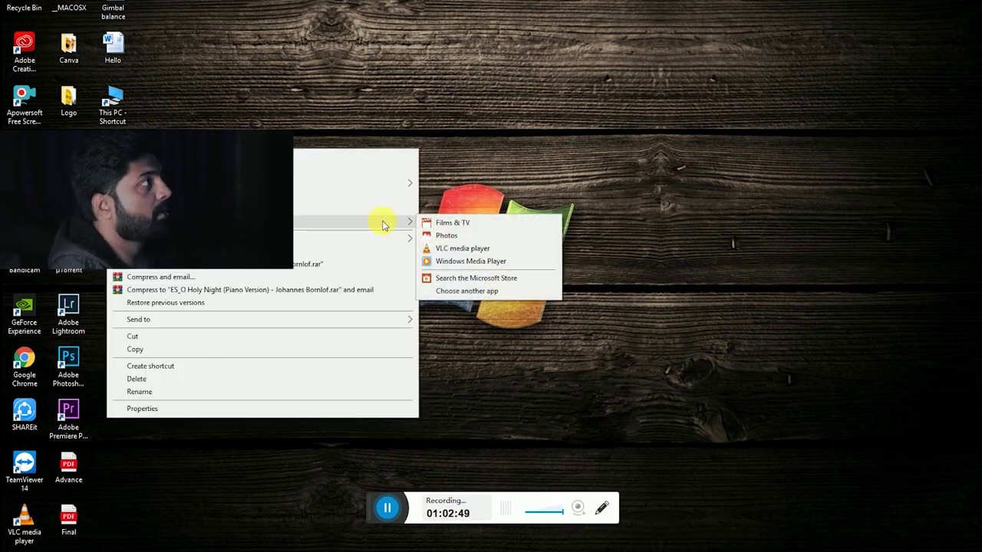
left_click(451, 247)
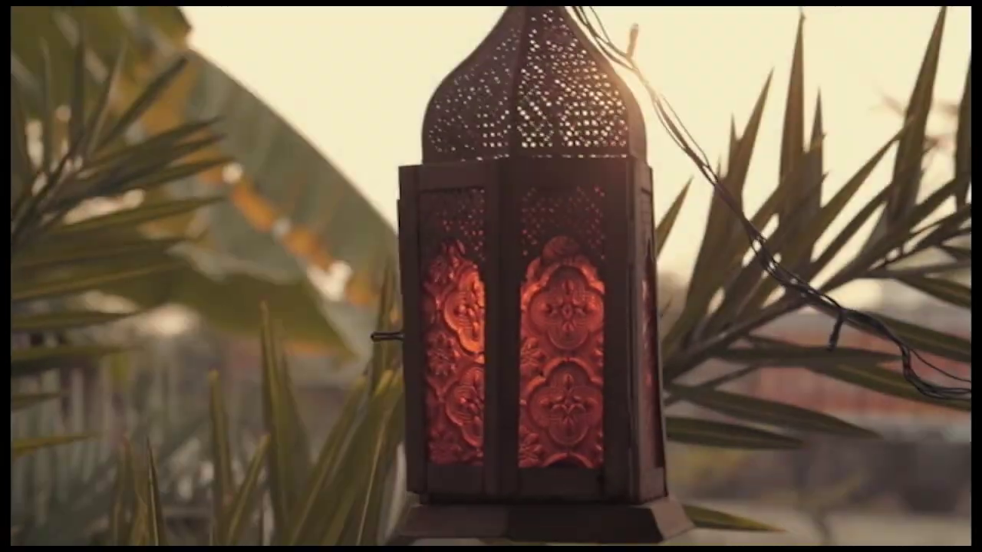